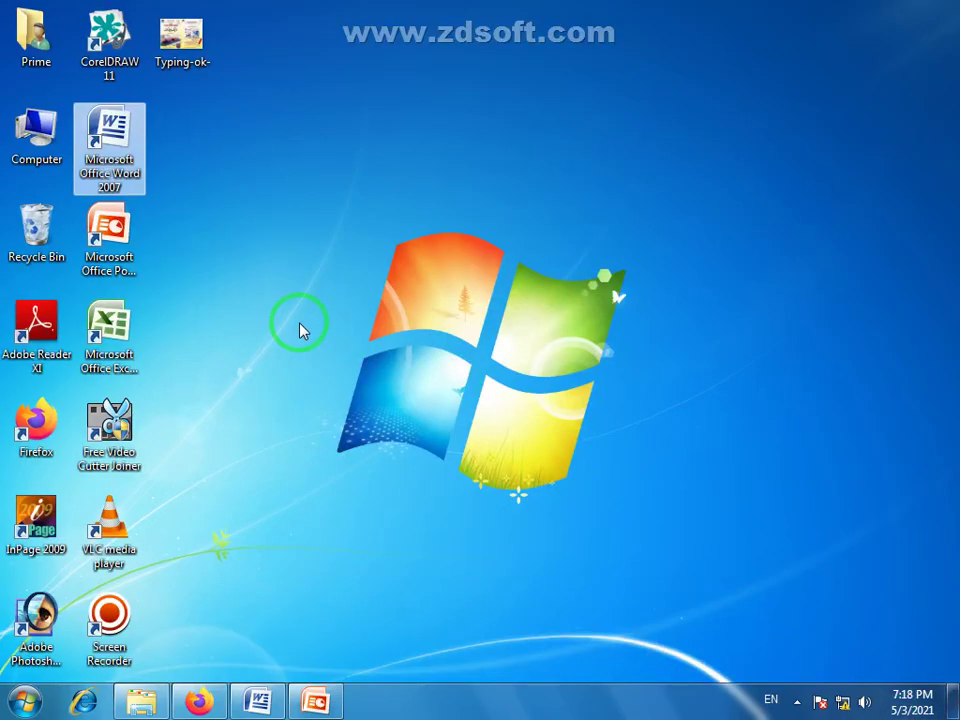
- Open Microsoft Word 2007 with a blank document, maximize its window and set the zoom to 100%
double_click(109, 150)
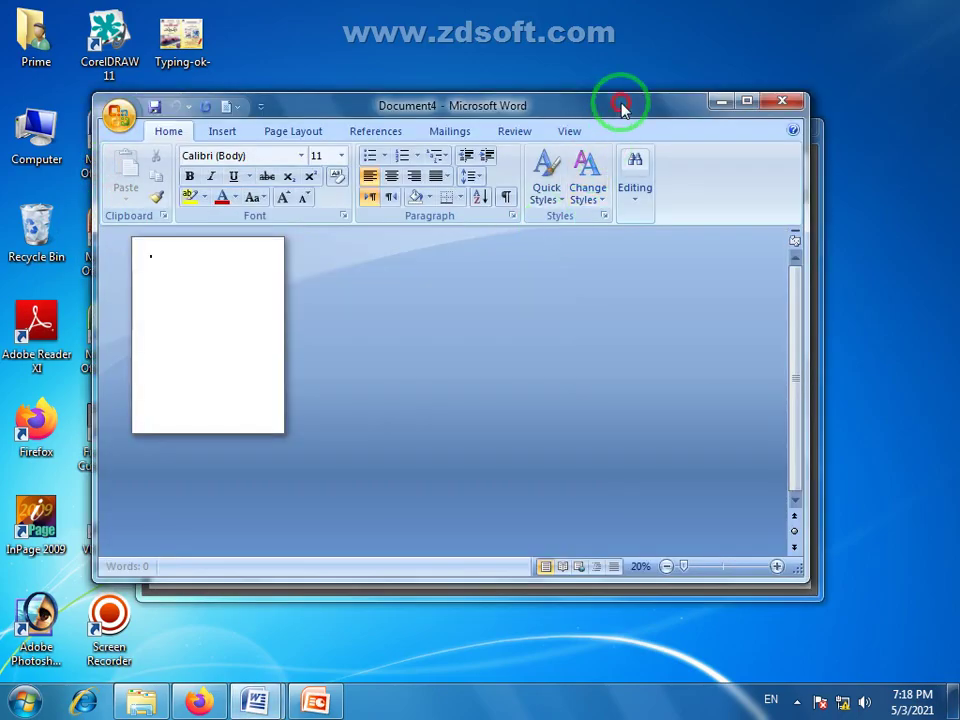
double_click(621, 107)
left_click(884, 672)
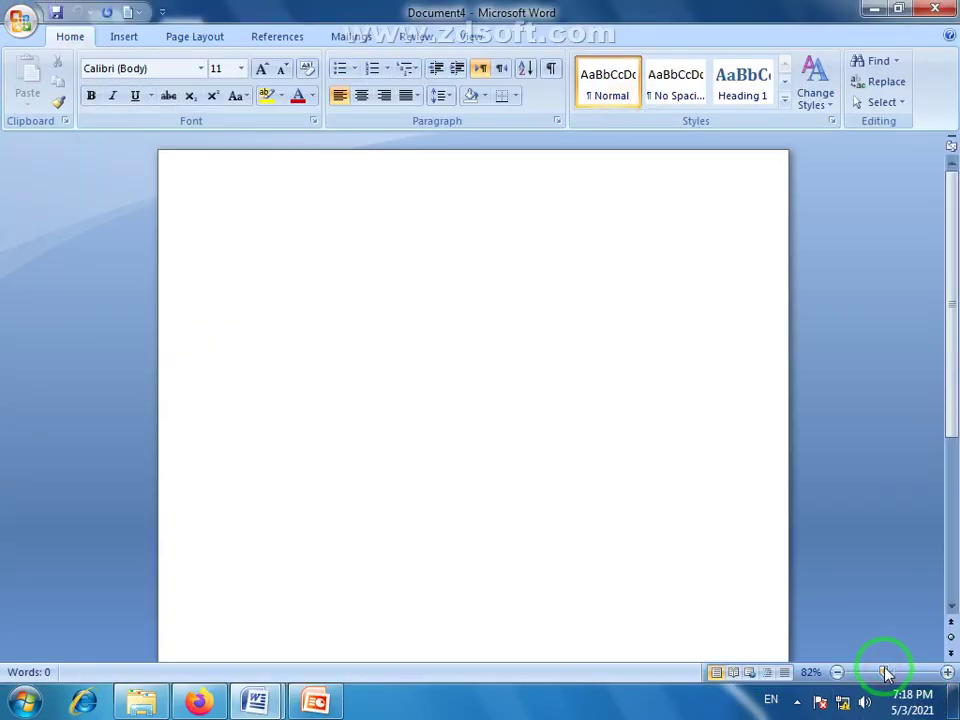
left_click(889, 672)
- Generate a sample paragraph at the start of the document with the formula =rand(1,5)
left_click(121, 36)
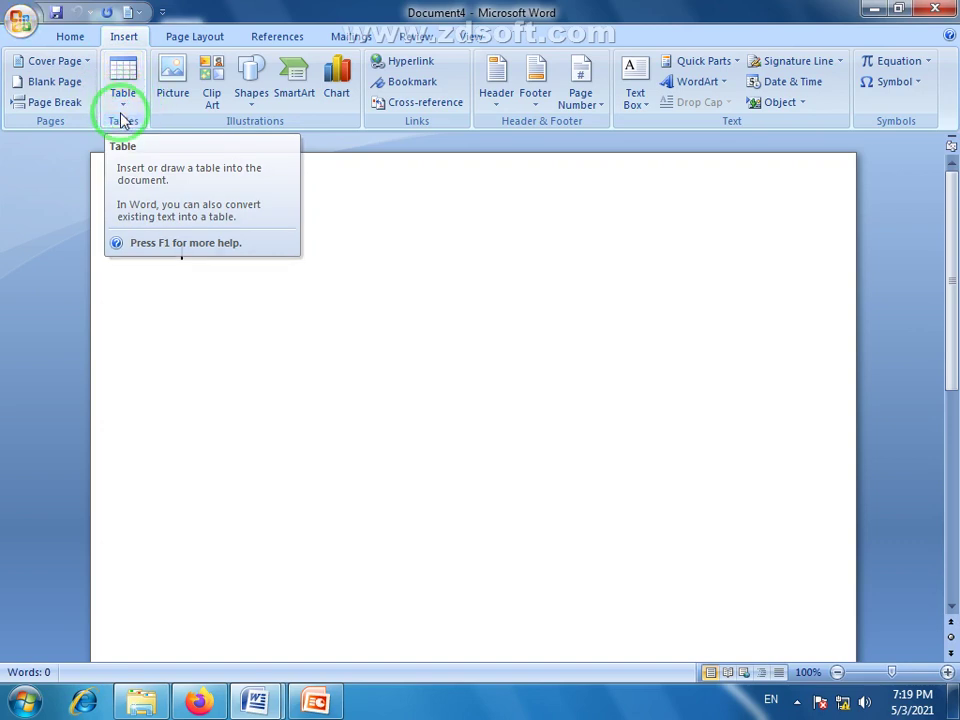
left_click(198, 258)
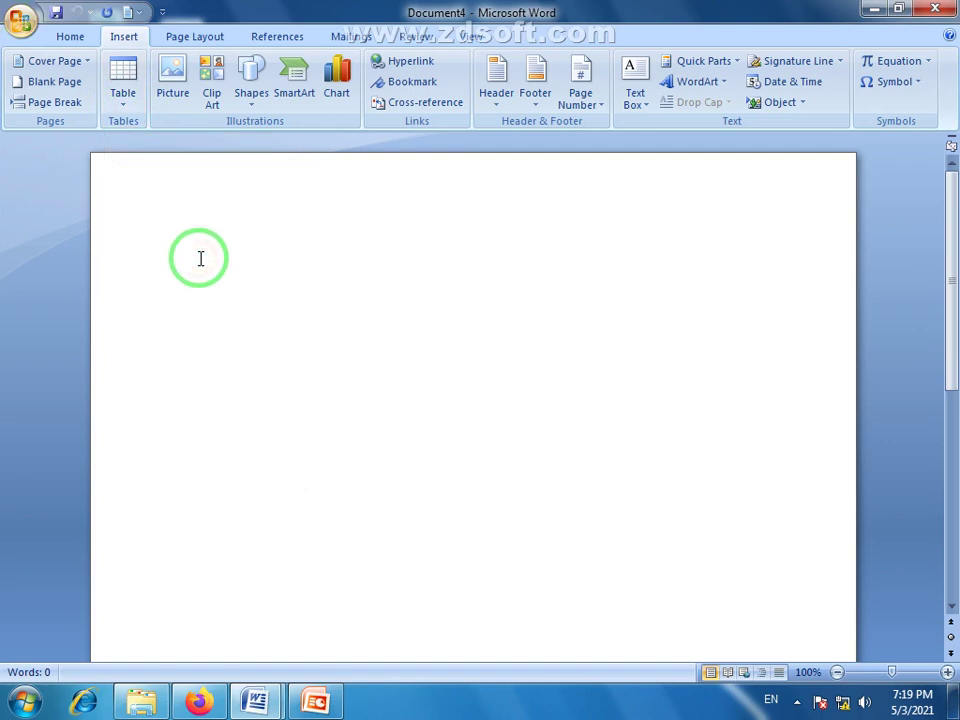
type("=R")
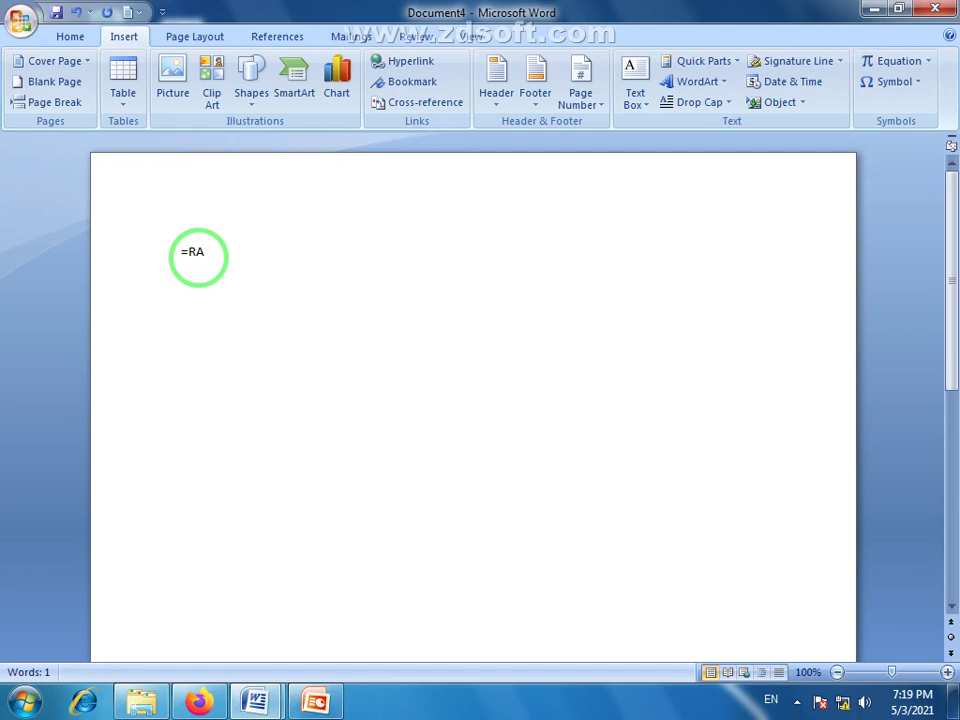
key("BackSpace")
type("rand(1,5")
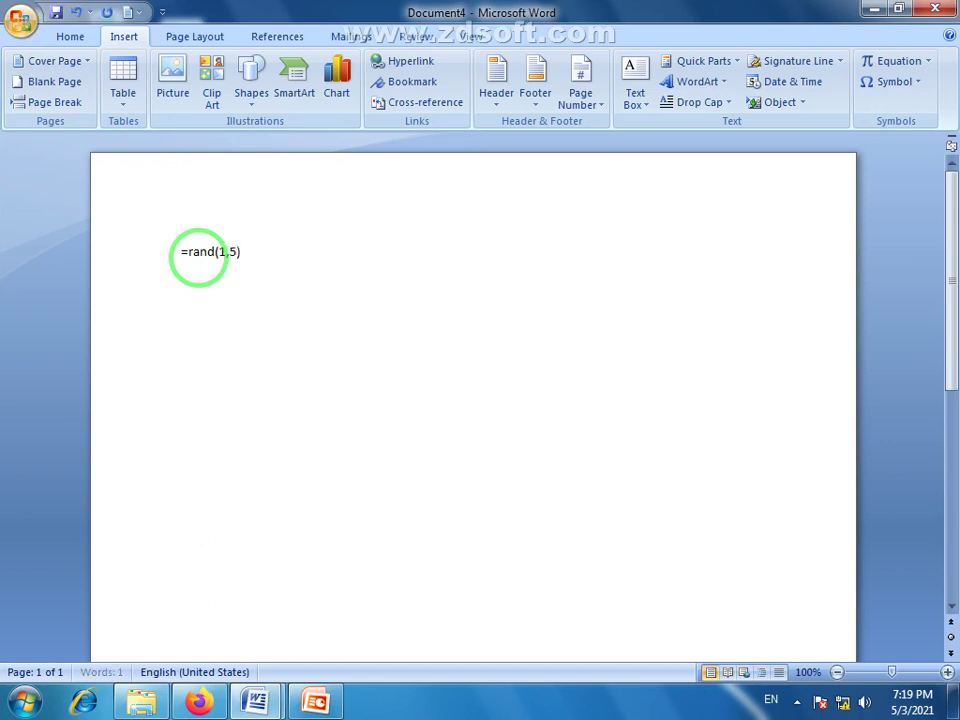
key("Return")
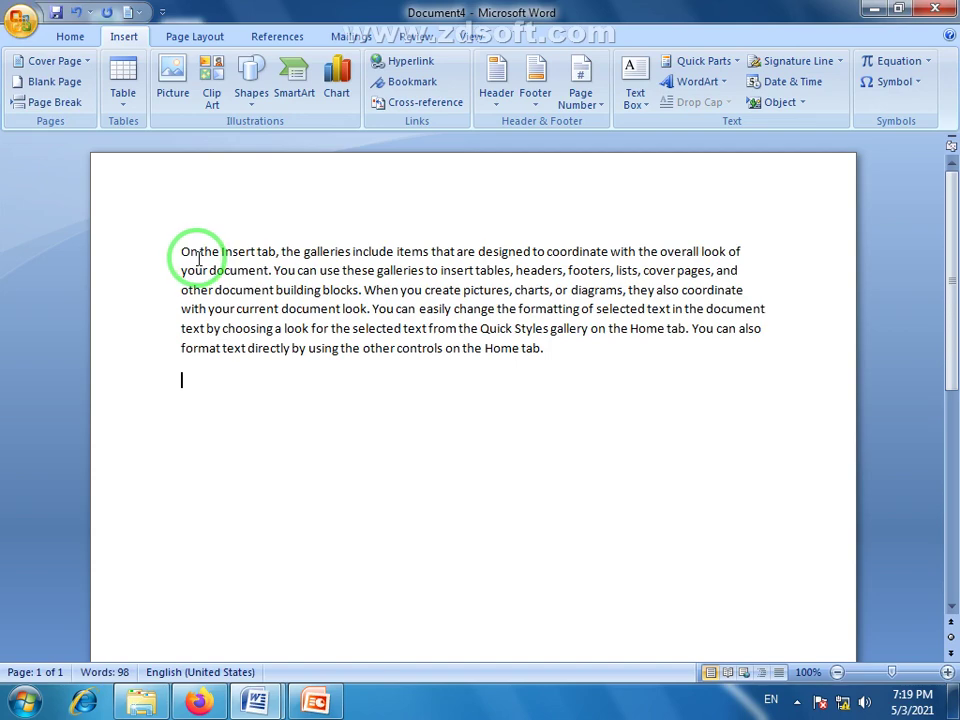
- Insert a table with 4 columns and 5 rows below the sample paragraph
left_click_drag(545, 352, 167, 257)
left_click(218, 397)
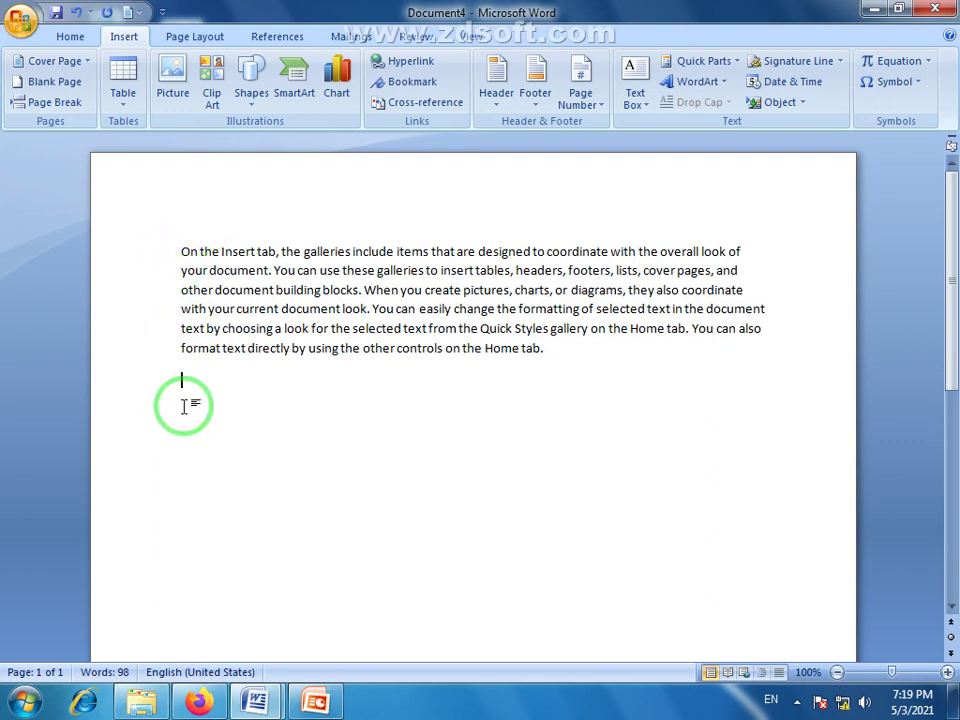
left_click(123, 100)
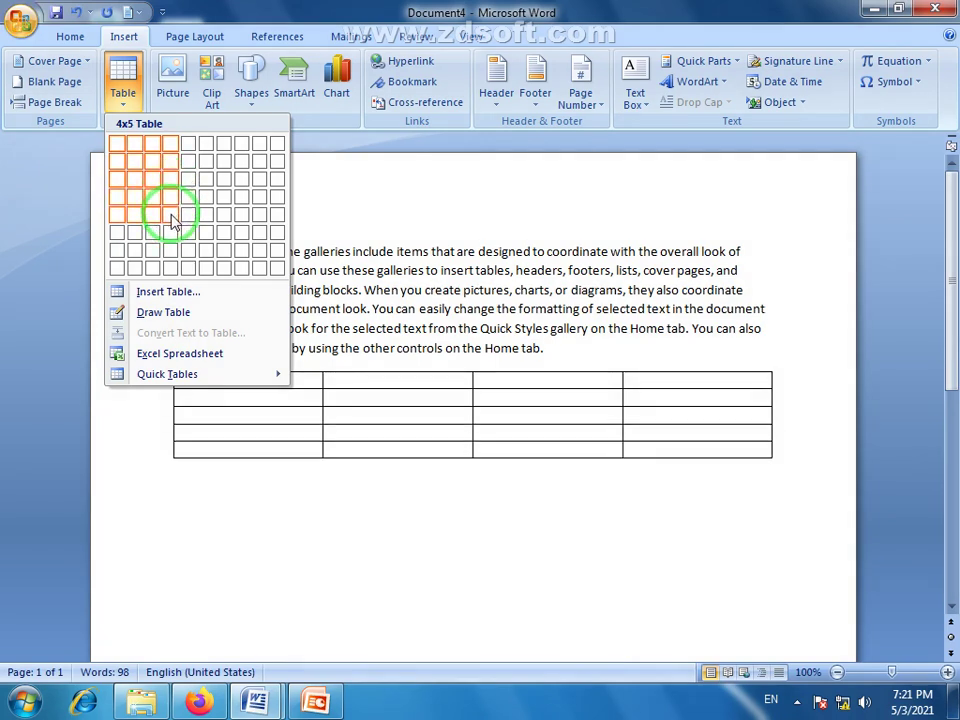
left_click(170, 213)
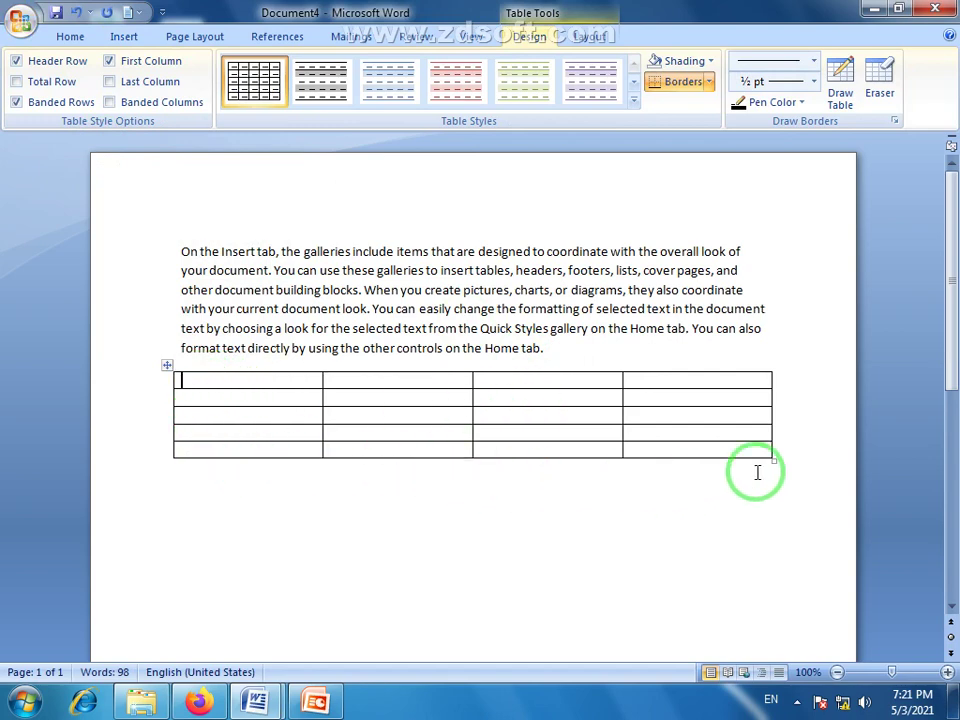
left_click(216, 384)
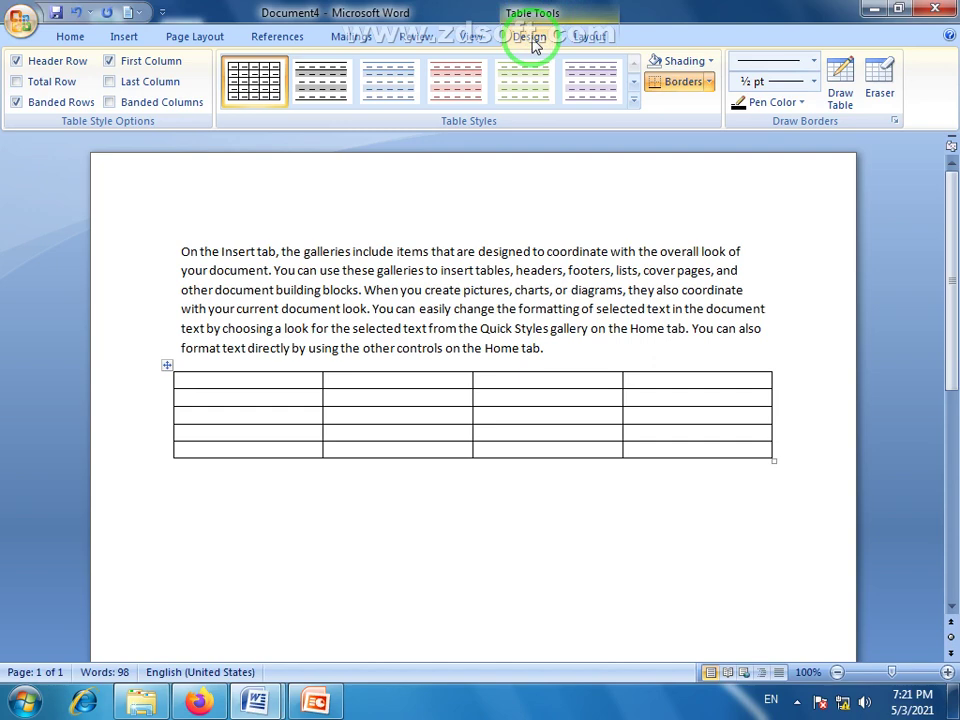
left_click(583, 36)
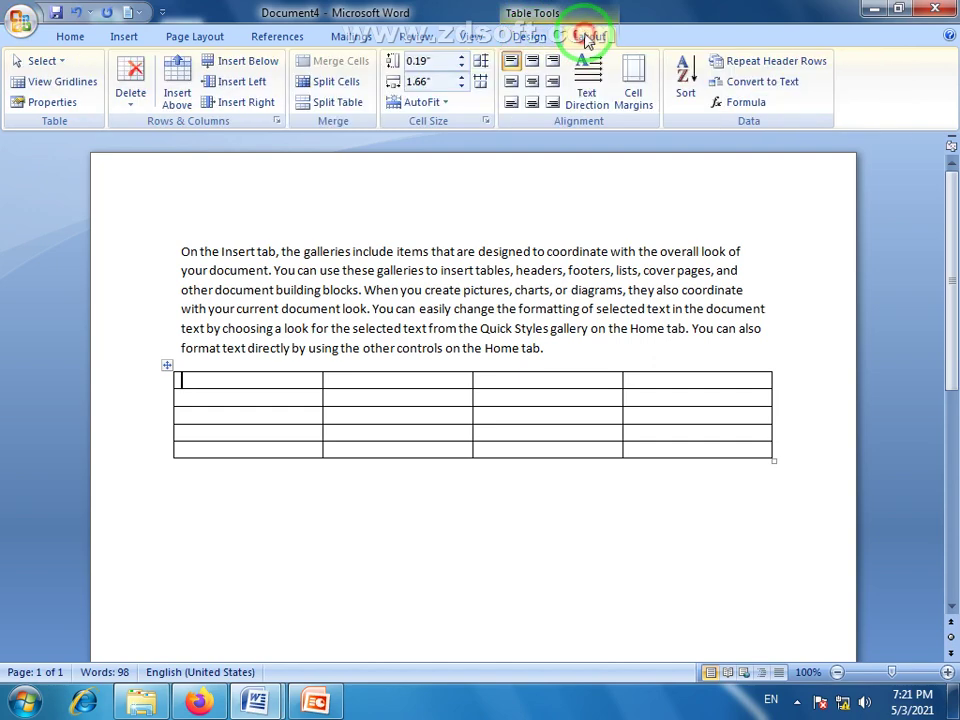
left_click(531, 37)
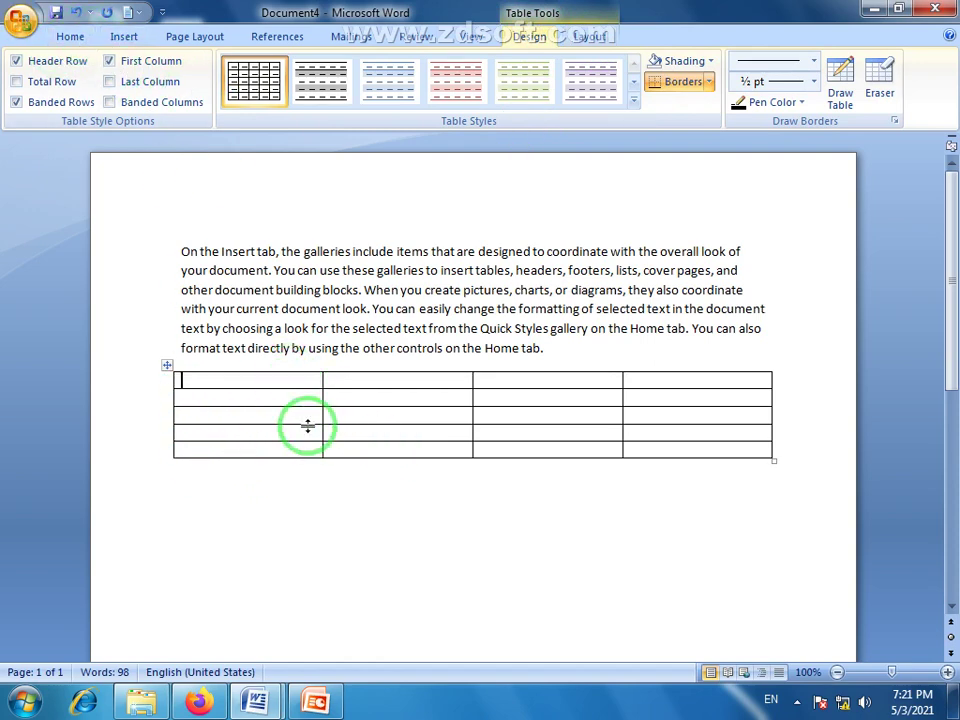
left_click_drag(199, 380, 686, 442)
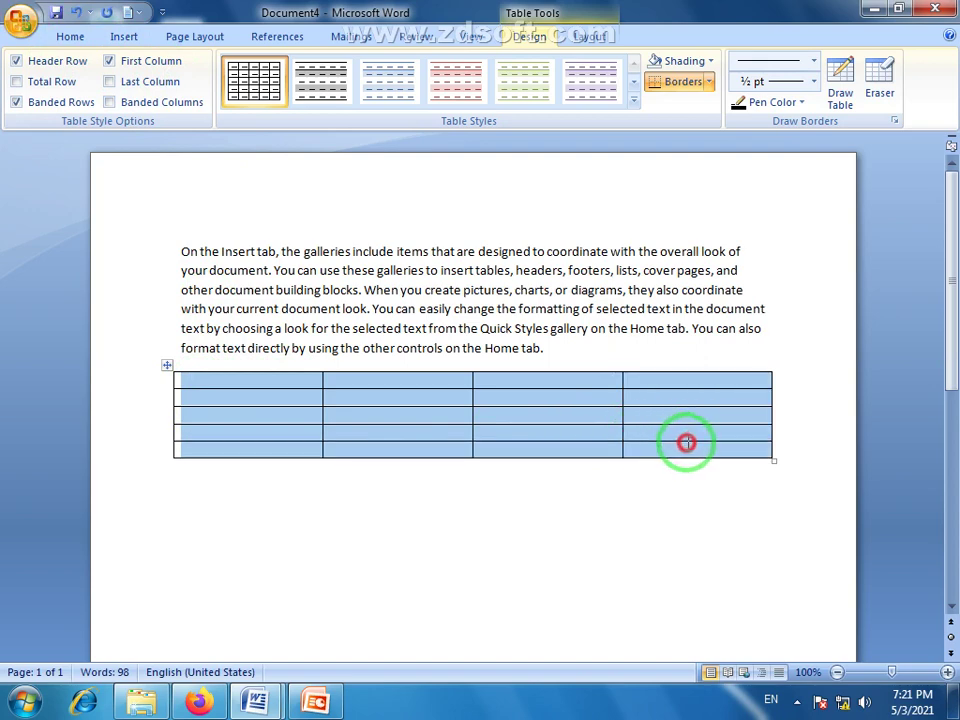
left_click(476, 450)
left_click(214, 386)
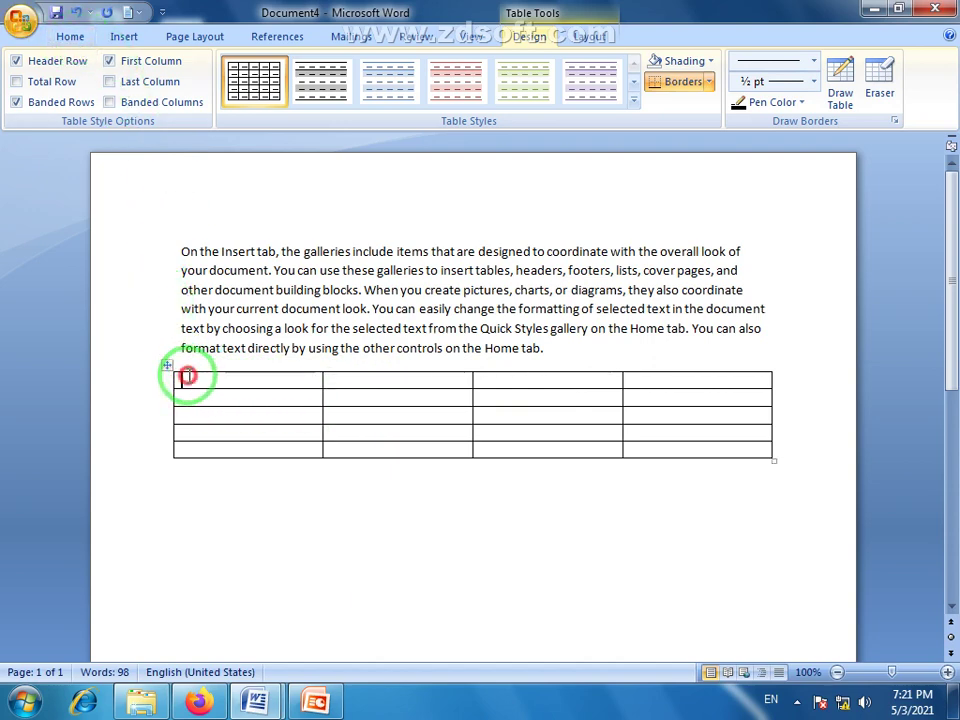
- Increase the font size of the entire table to 28 to make its rows taller
left_click_drag(200, 385, 734, 451)
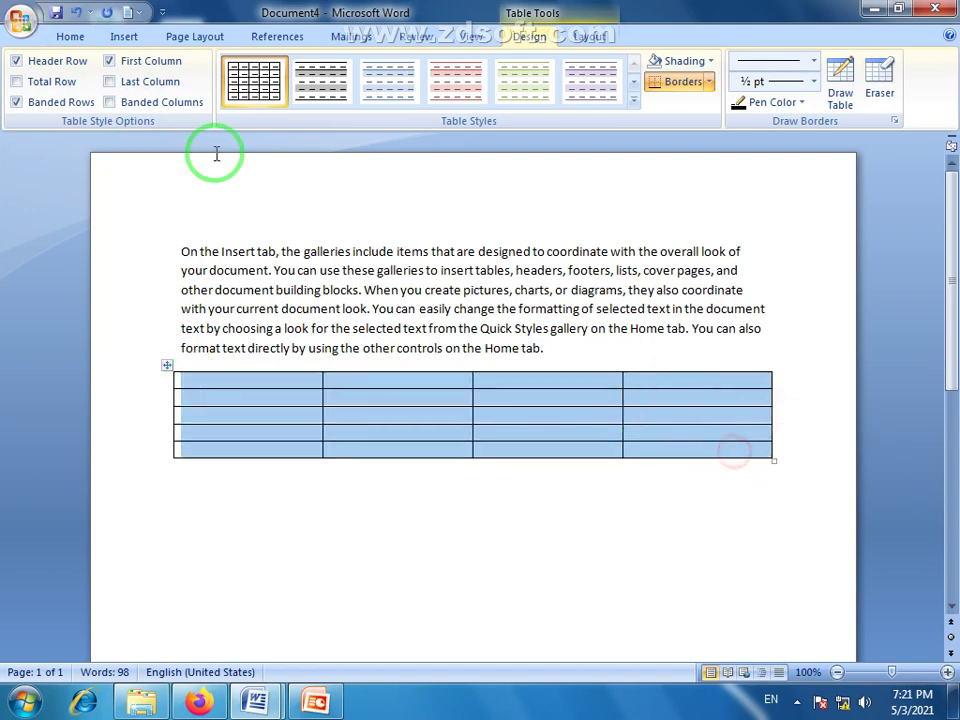
left_click(70, 36)
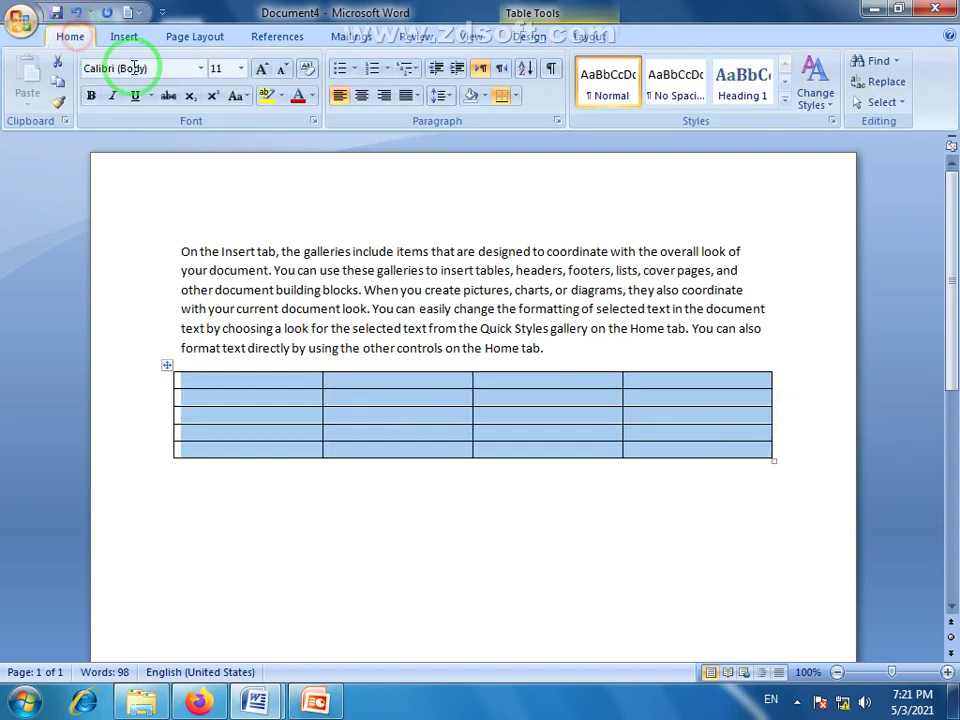
left_click(260, 70)
left_click(260, 70)
left_click(260, 70)
left_click(260, 70)
left_click(260, 70)
left_click(260, 70)
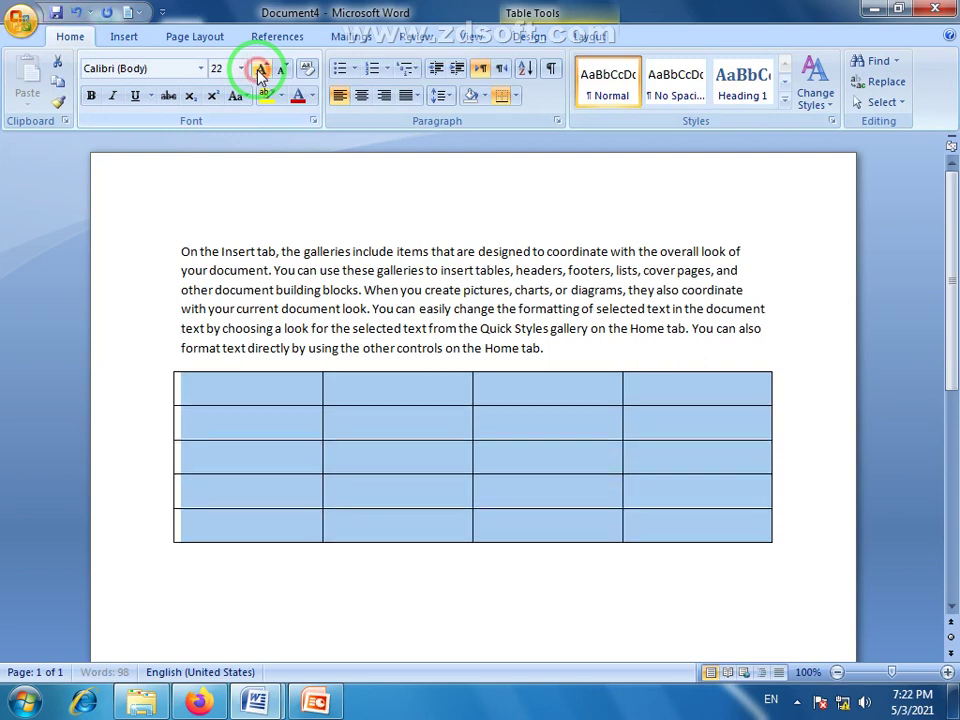
left_click(259, 70)
left_click(259, 70)
left_click(260, 70)
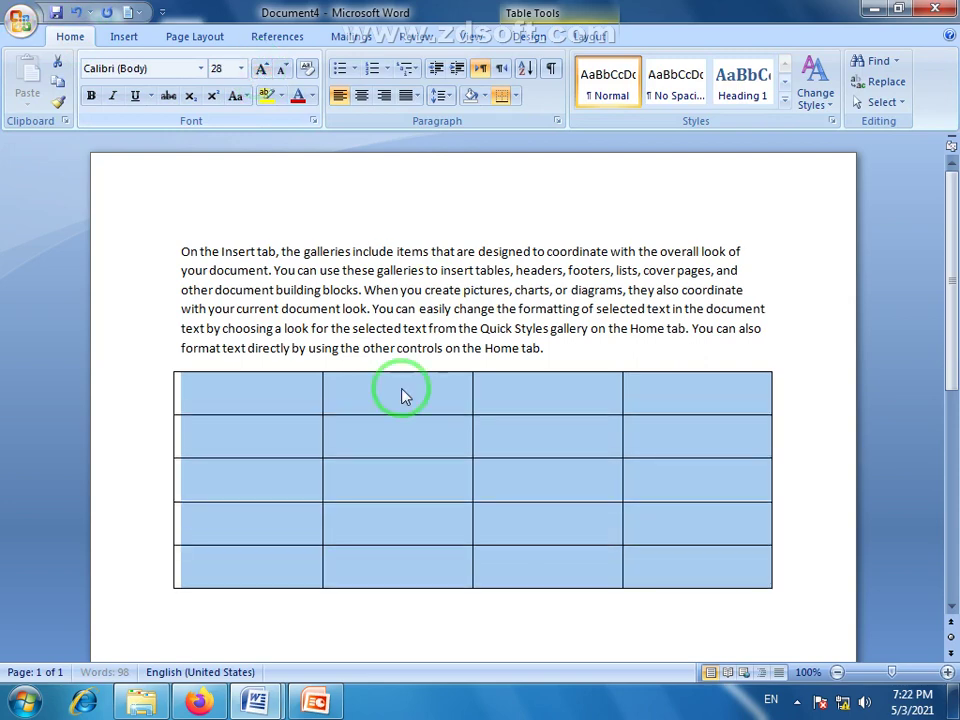
left_click(360, 469)
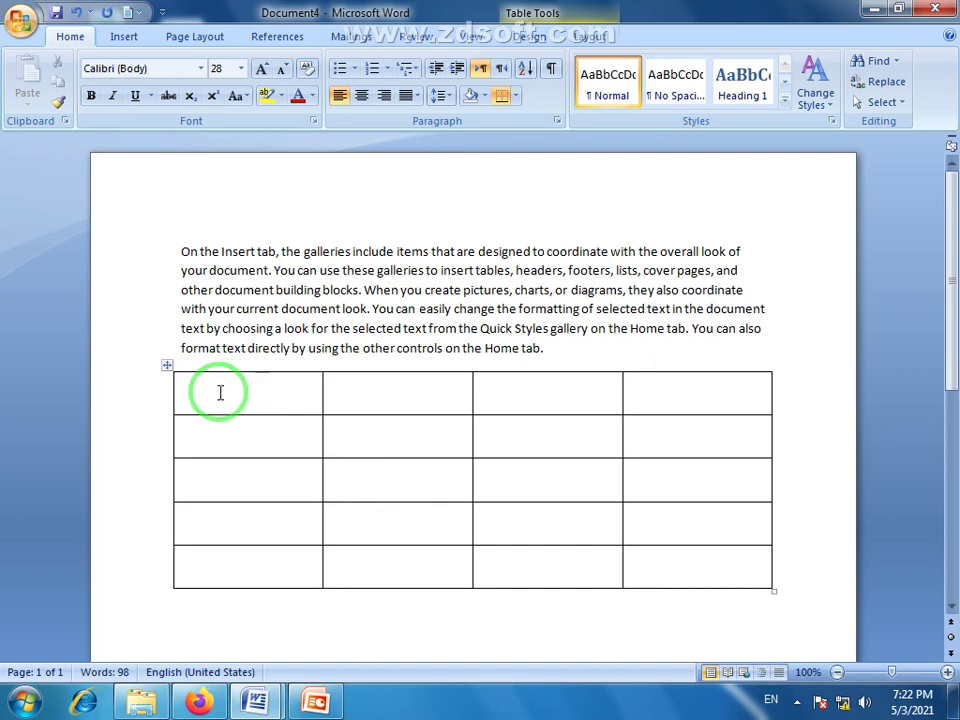
left_click_drag(219, 392, 678, 577)
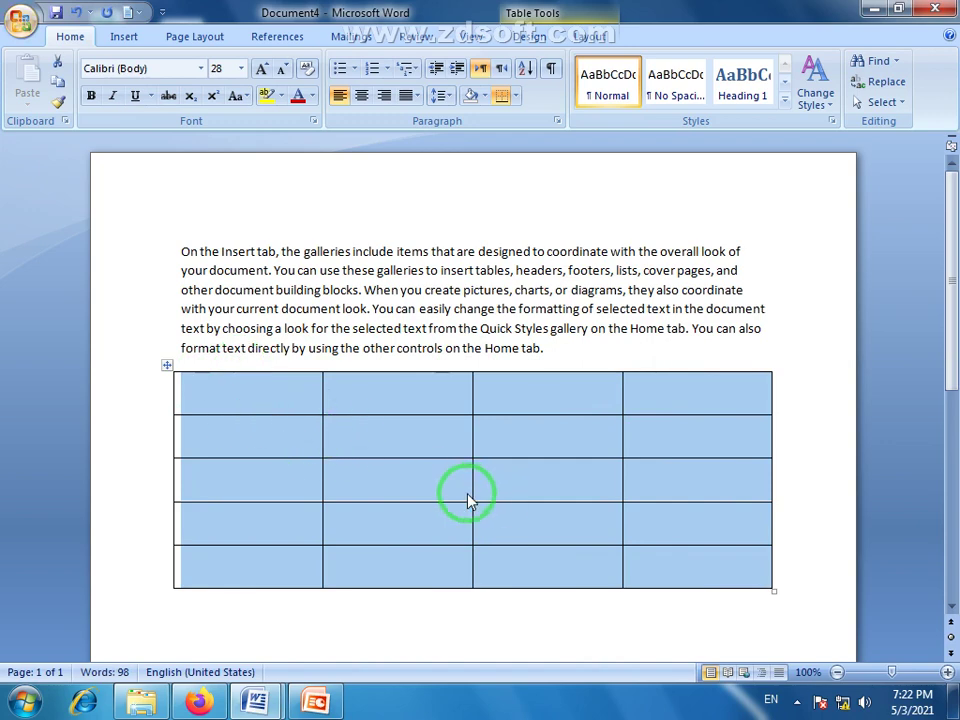
left_click(270, 398)
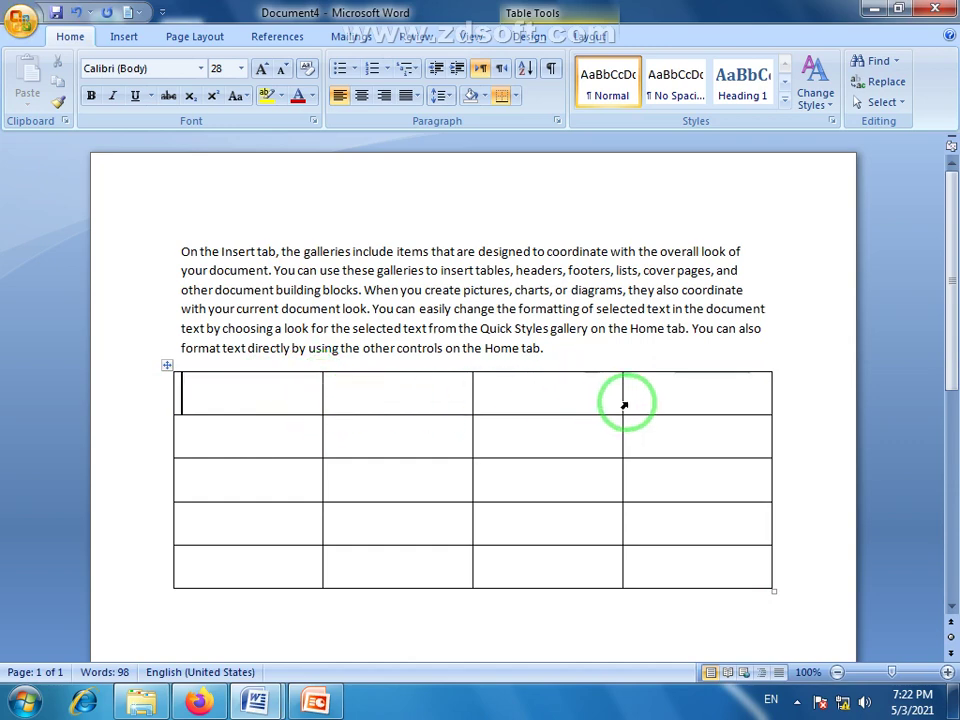
- Adjust the table's column widths: narrow first column, widest second column, and two medium columns of similar width at the end
left_click_drag(621, 401, 718, 396)
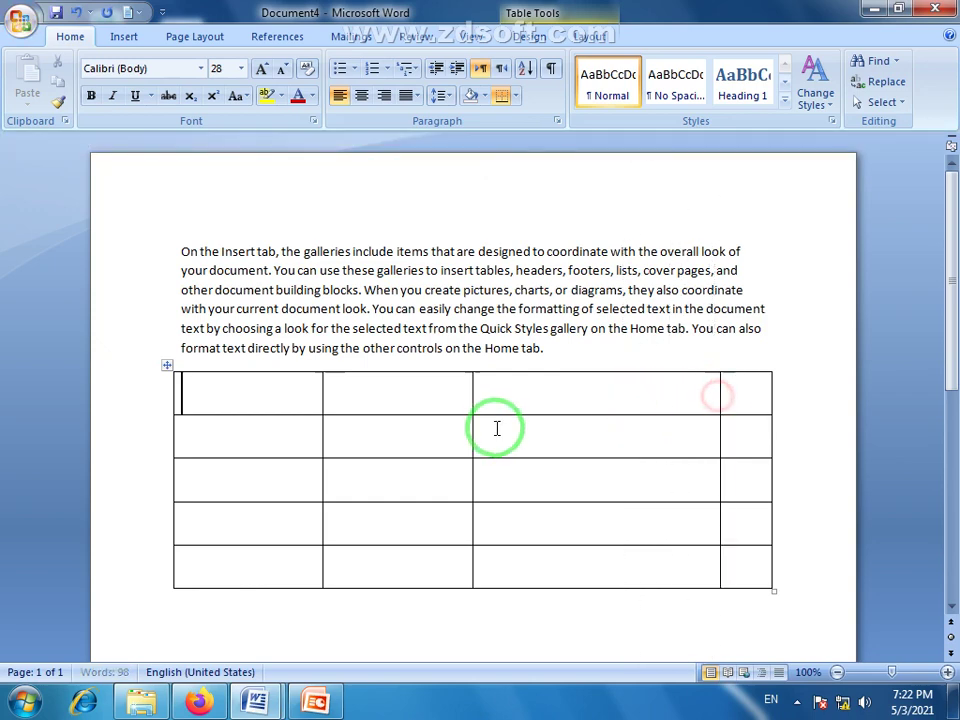
left_click(473, 397)
left_click_drag(472, 403, 529, 405)
left_click_drag(718, 401, 658, 401)
left_click_drag(323, 396, 219, 396)
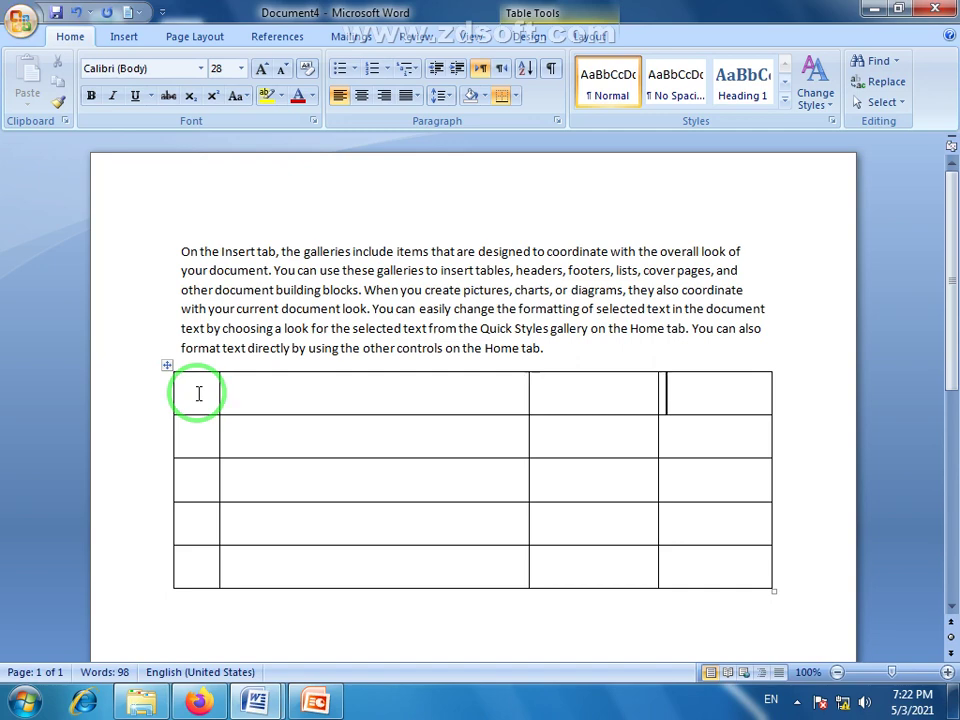
- Number the table's rows 1 to 5 in the first column
key("Down")
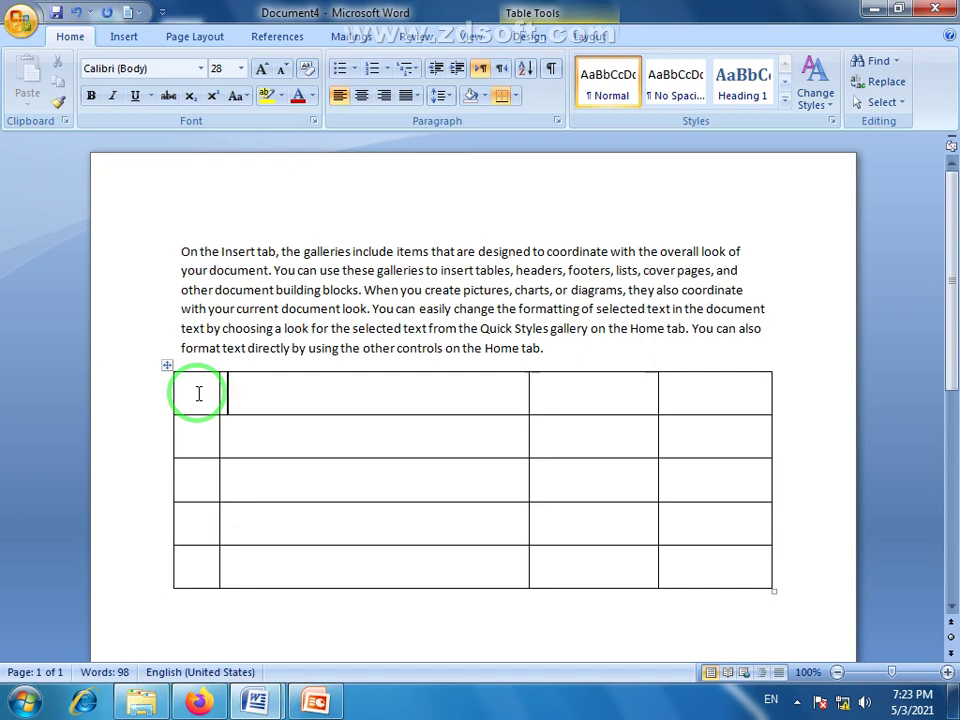
type("1")
key("Down")
type("2")
key("Down")
type("3")
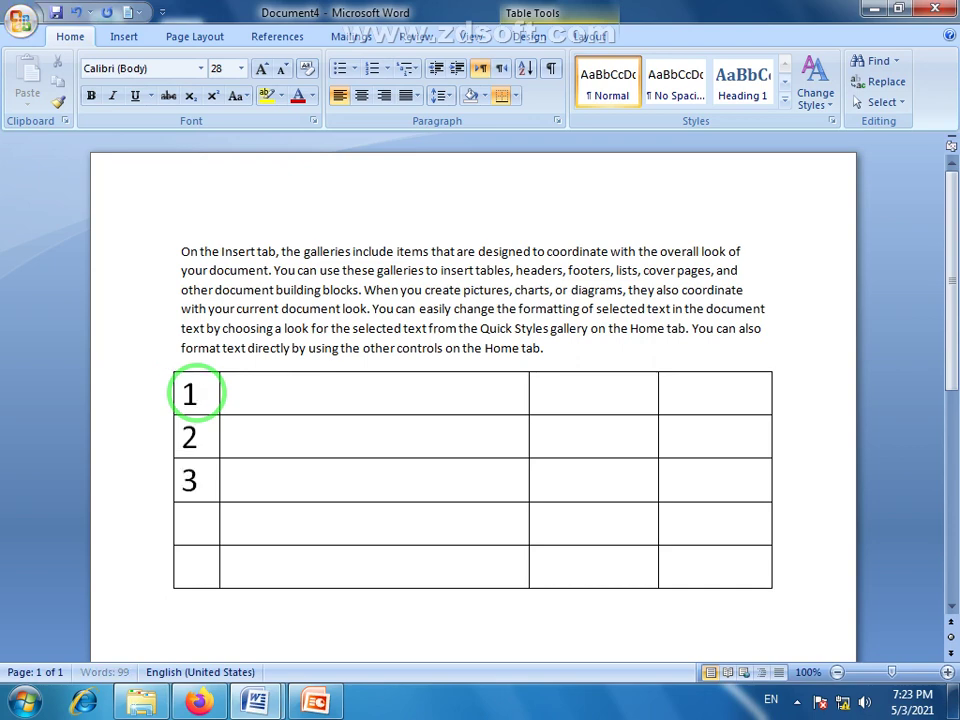
type("4")
key("Down")
type("5")
key("Down")
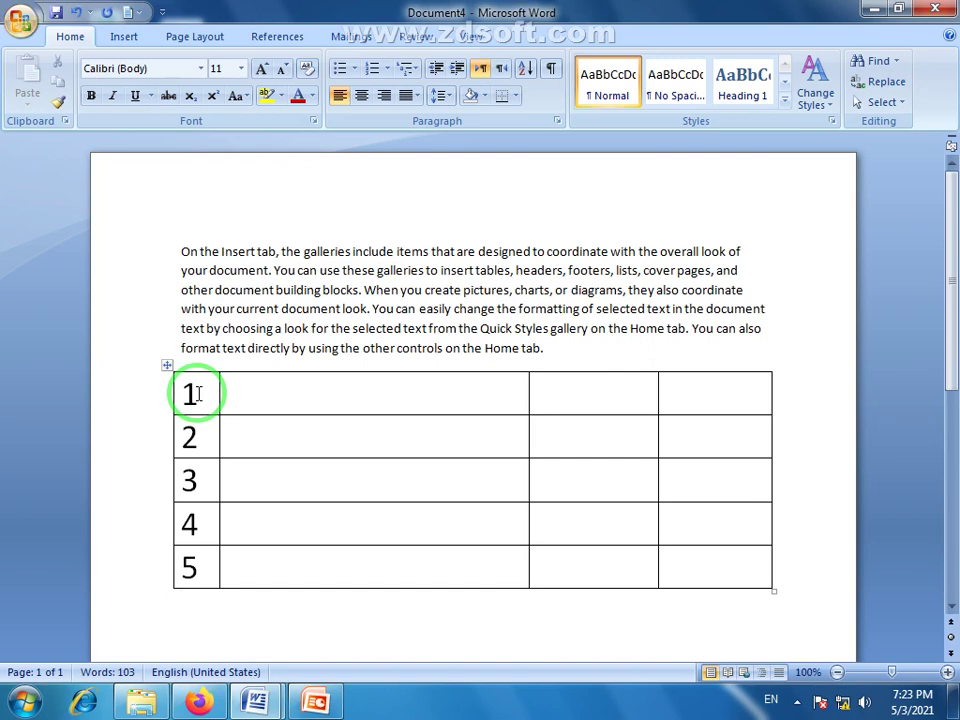
- Enter Xyz1 in the second column of the table's first row
left_click(327, 391)
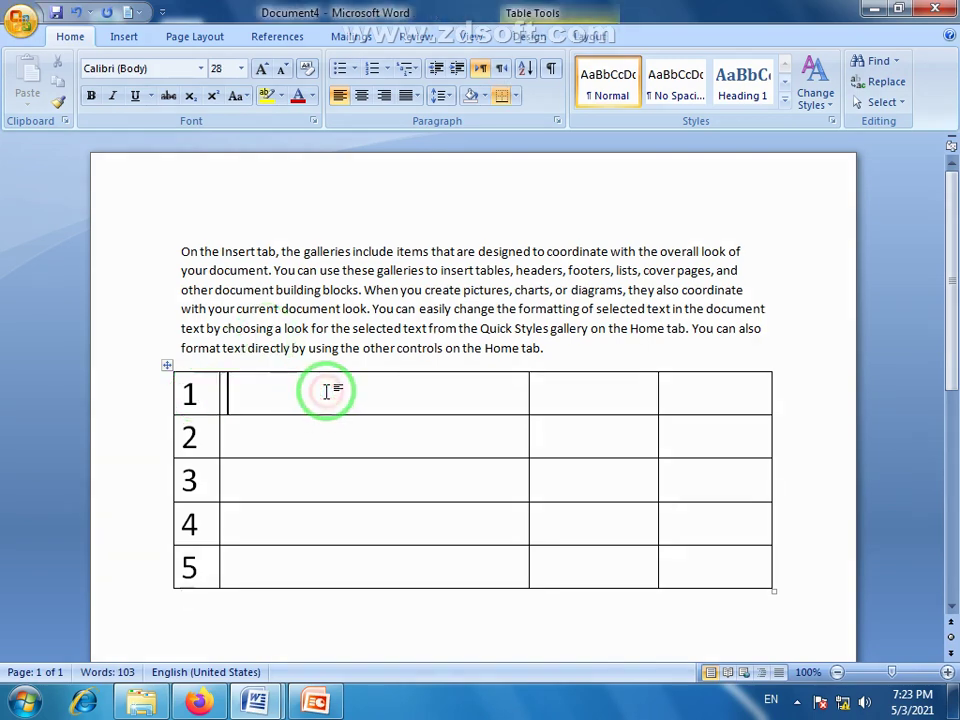
type("xyz")
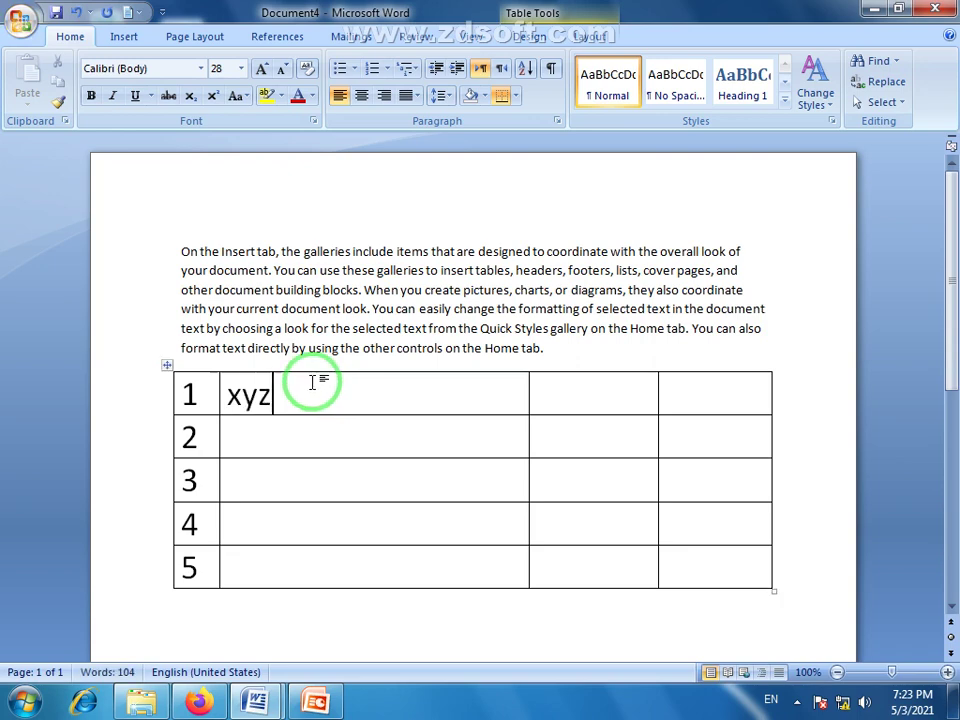
type("1")
- Copy the Xyz1 entry into the second column of rows 2 to 5
left_click_drag(302, 390, 230, 400)
key("ctrl+c")
right_click(230, 400)
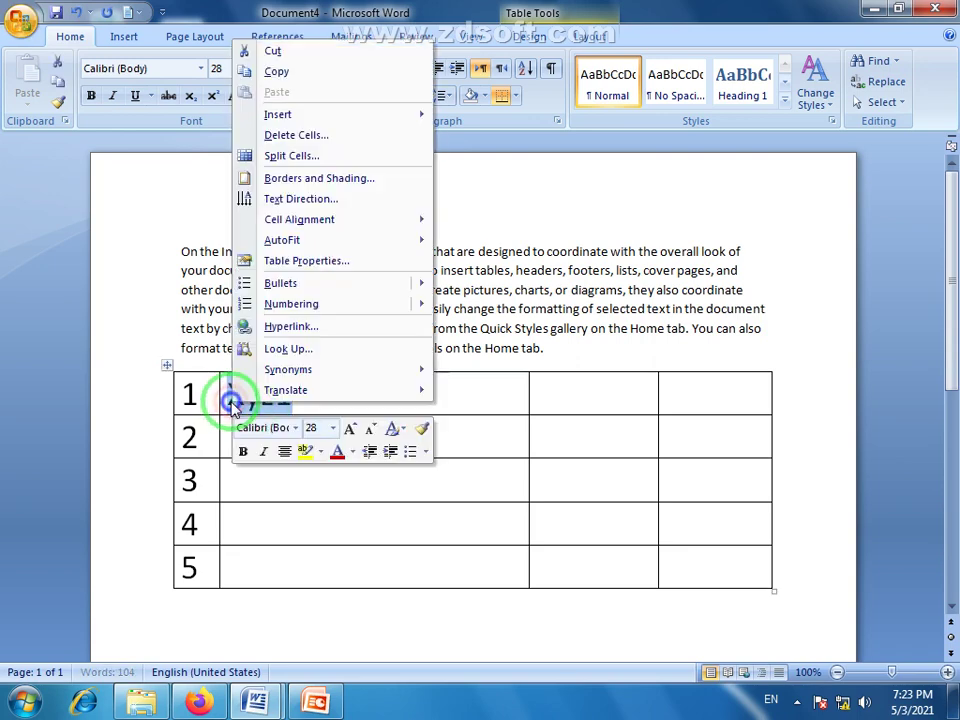
left_click(270, 71)
left_click(242, 435)
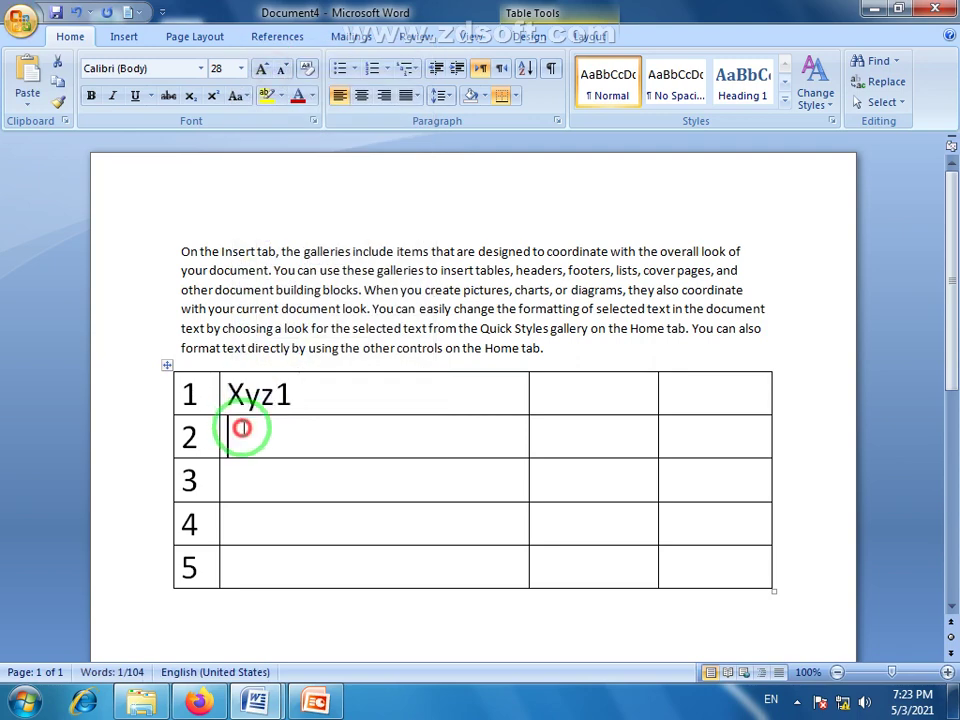
key("ctrl+v")
left_click(269, 474)
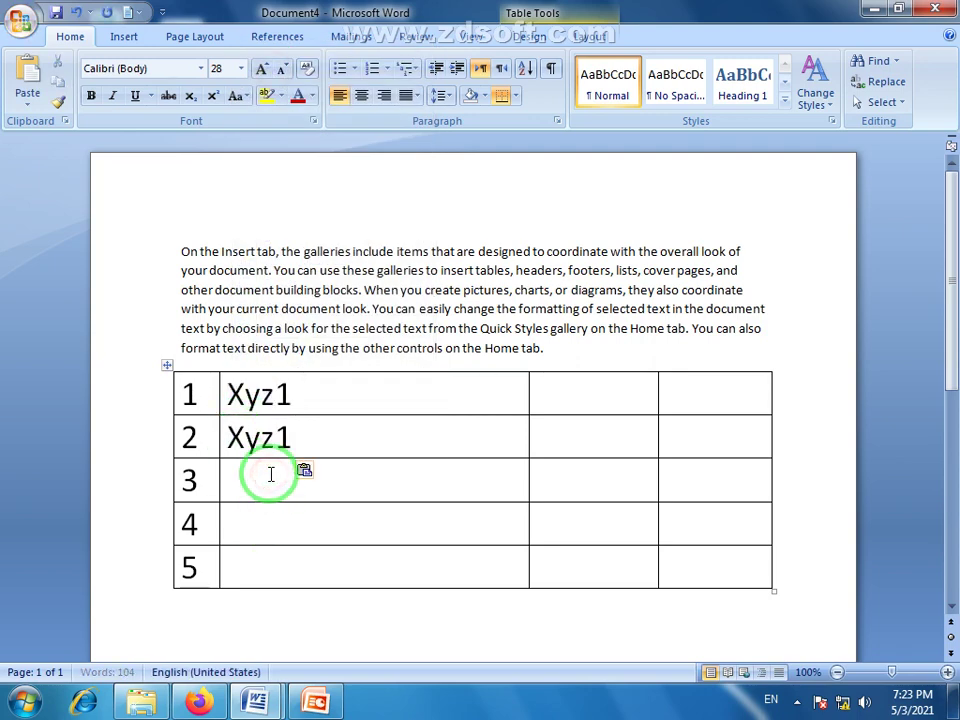
key("ctrl+v")
left_click(279, 519)
key("ctrl+v")
left_click(280, 553)
key("ctrl+v")
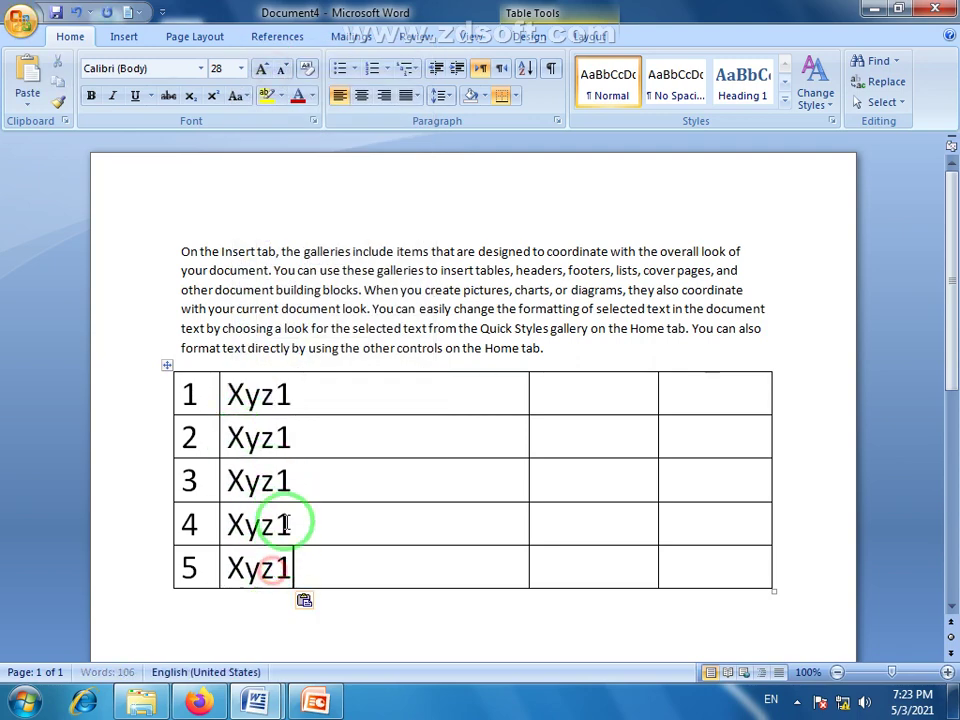
- Change the copied entries in rows 2 to 5 to Xyz2, Xyz3, Xyz4 and Xyz5
left_click_drag(291, 437, 275, 437)
type("2")
left_click_drag(293, 481, 285, 483)
type("3")
left_click_drag(292, 527, 278, 569)
type("4")
type("5")
left_click(306, 608)
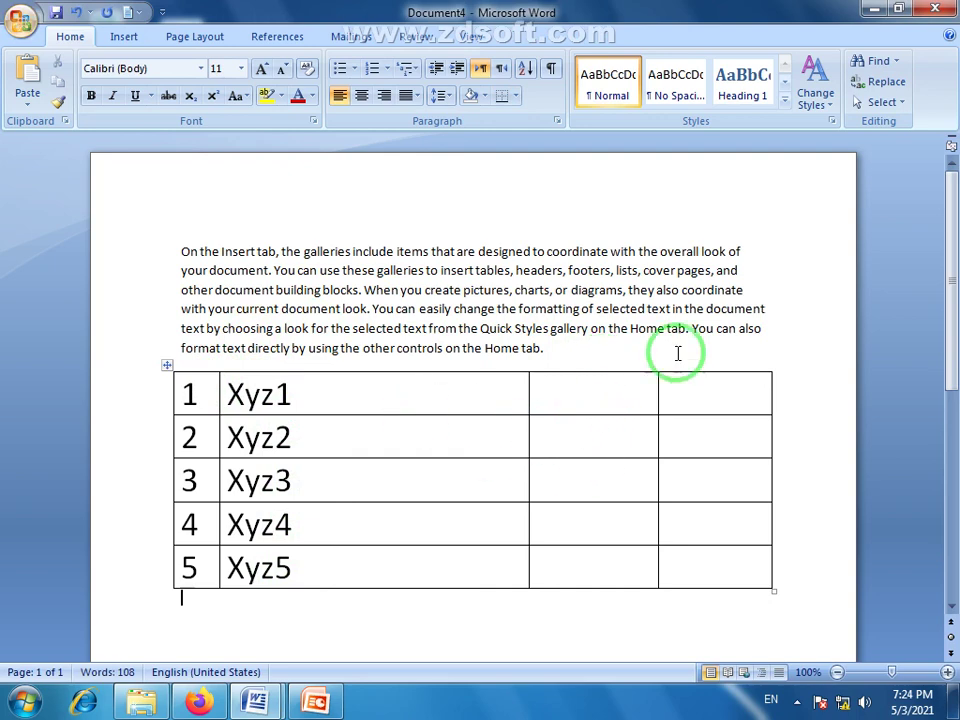
left_click_drag(949, 253, 949, 268)
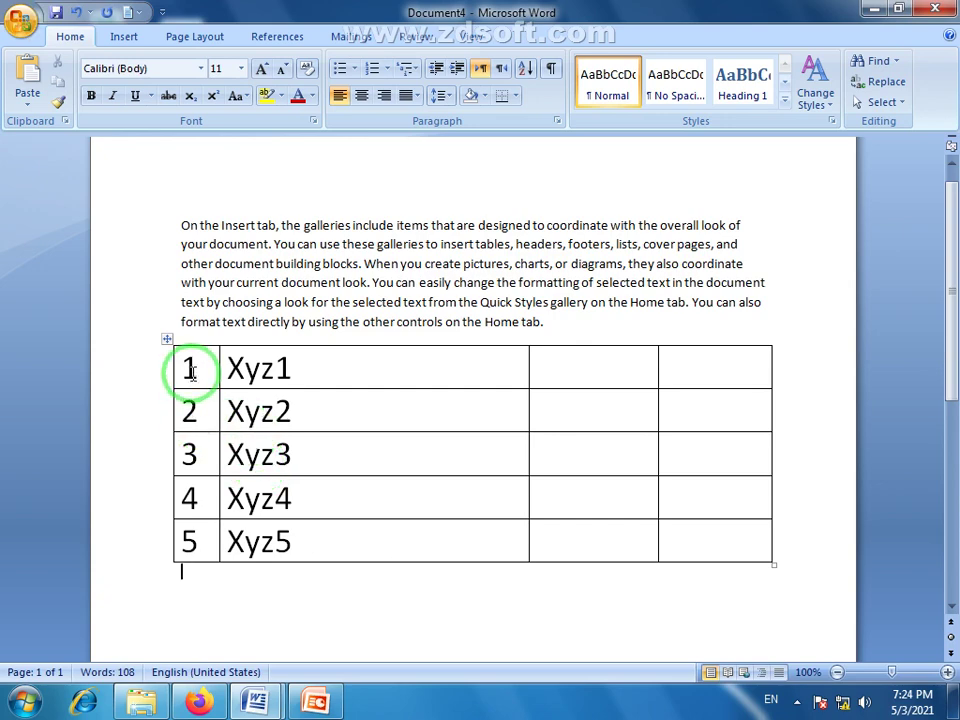
left_click_drag(190, 372, 724, 544)
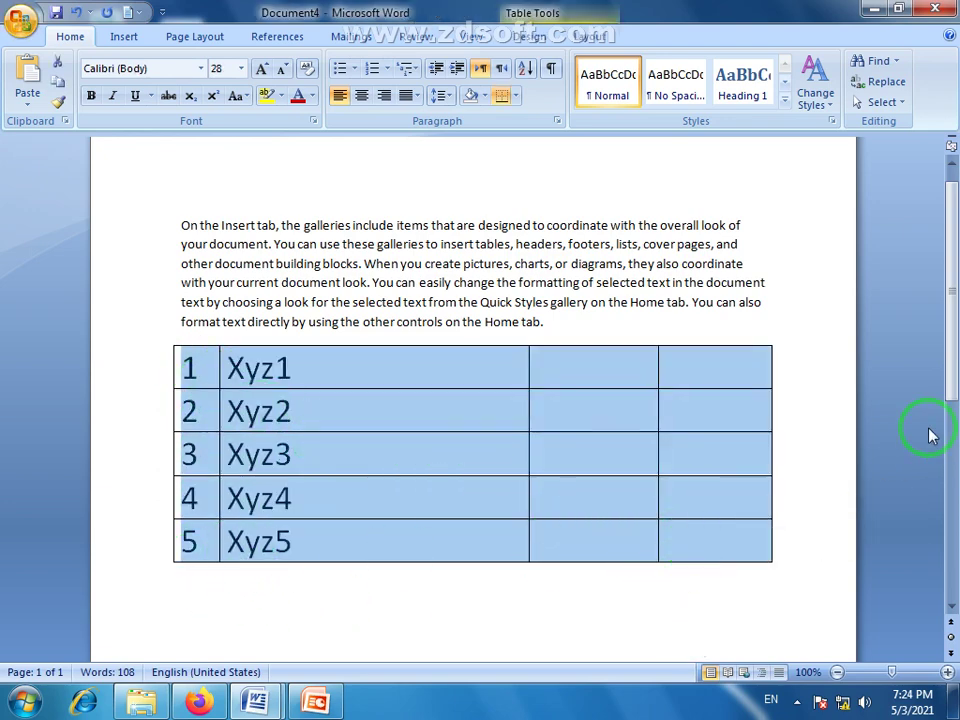
left_click_drag(950, 368, 953, 390)
left_click(407, 477)
left_click(328, 307)
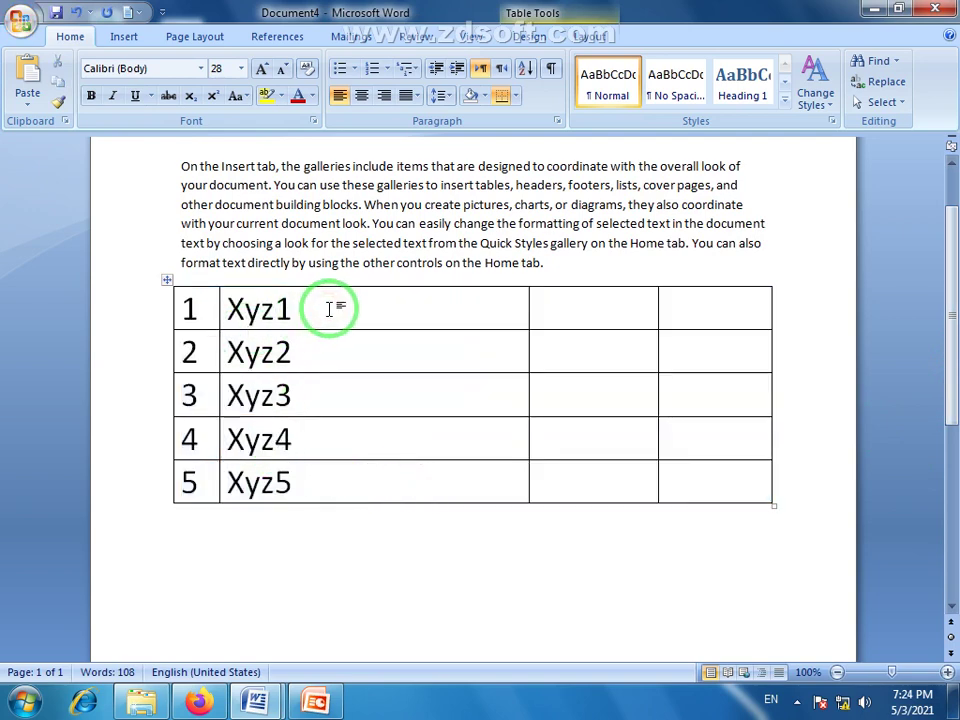
- Add three empty rows to the end of the table by advancing past its last cell
left_click(561, 403)
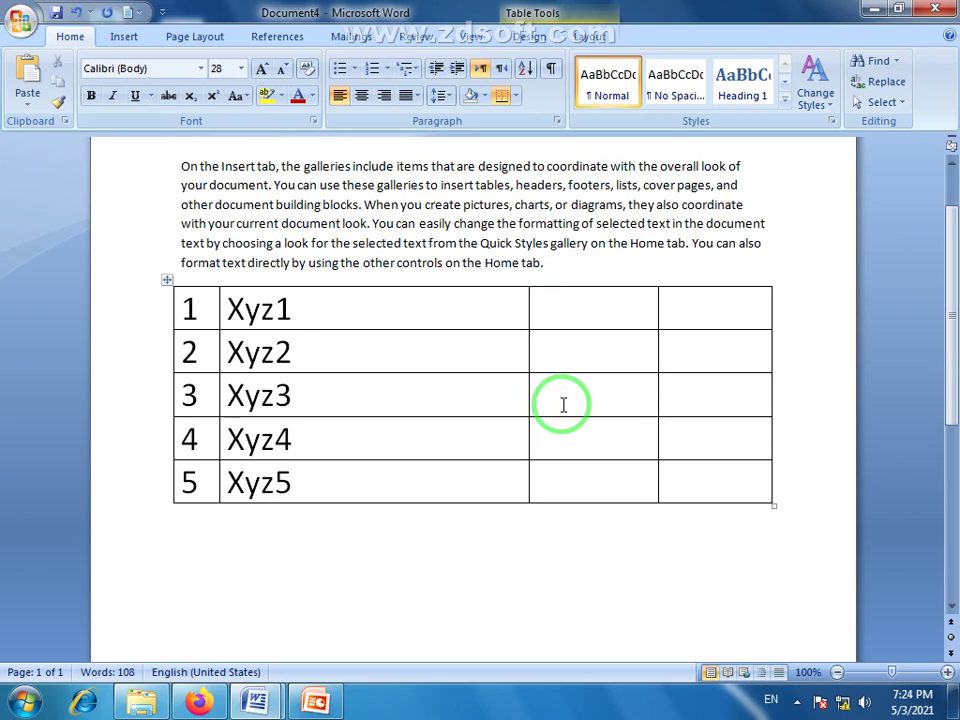
key("Tab")
key("Tab")
key("Tab")
key("Tab")
key("Tab")
key("Tab")
key("Tab")
key("Tab")
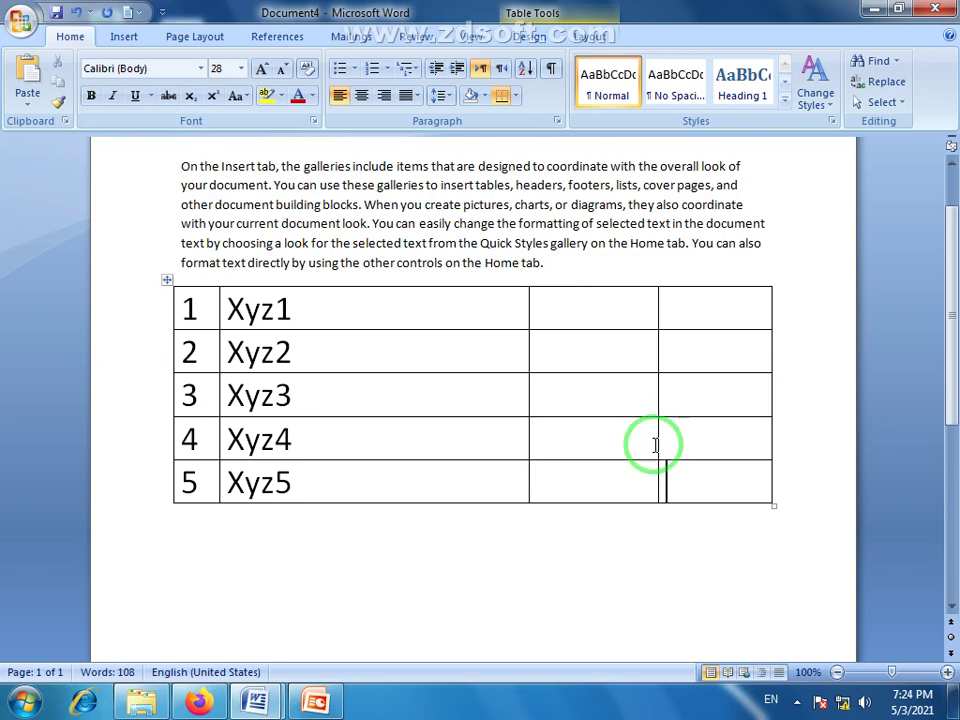
key("Tab")
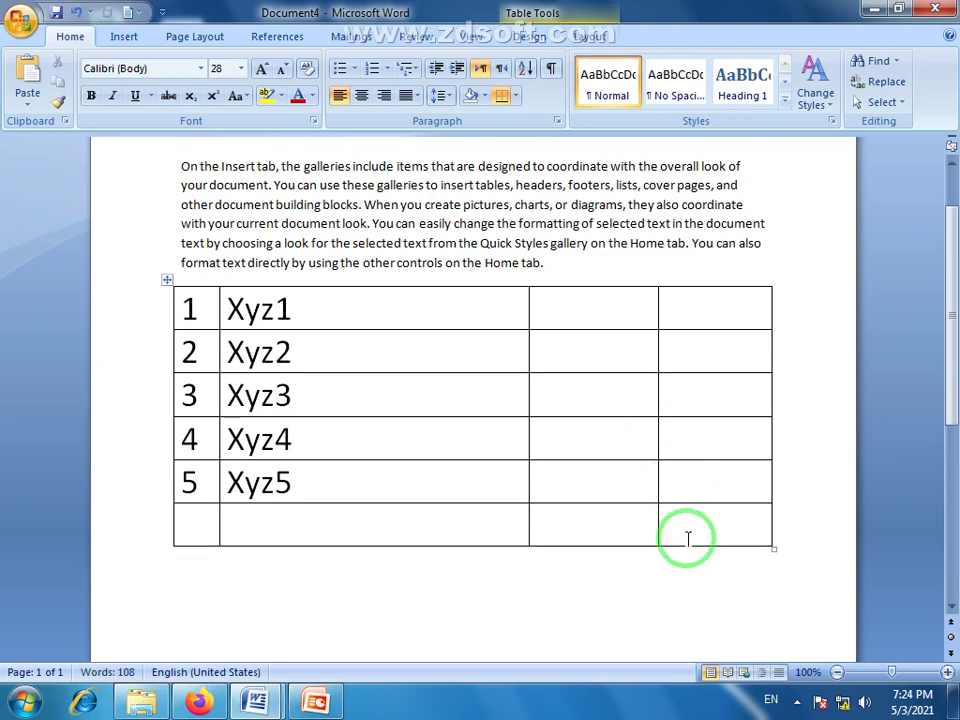
left_click(666, 520)
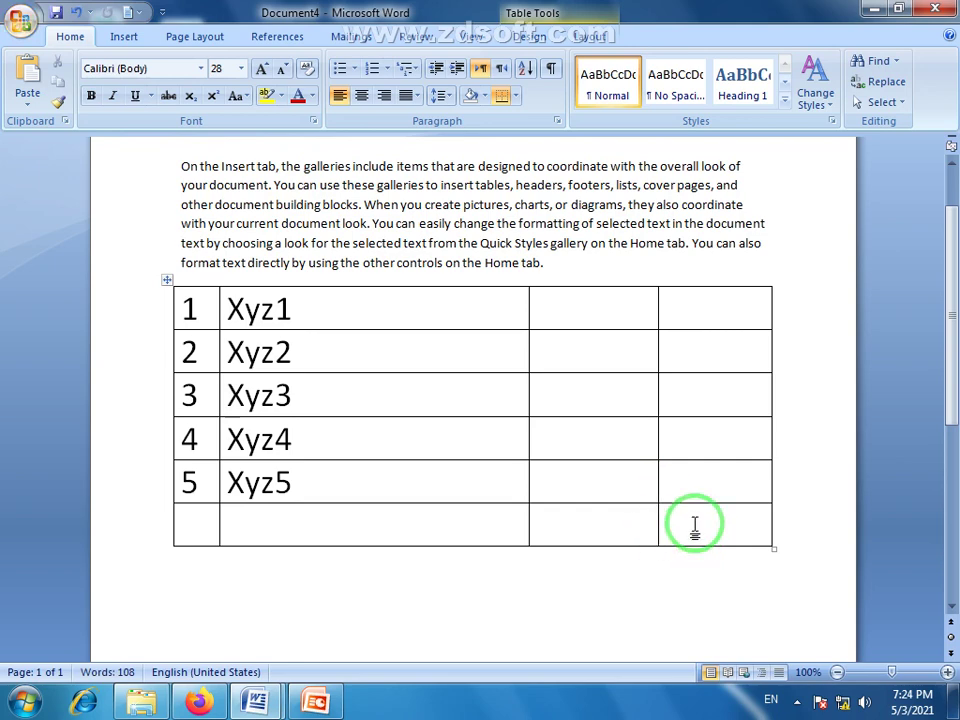
key("Tab")
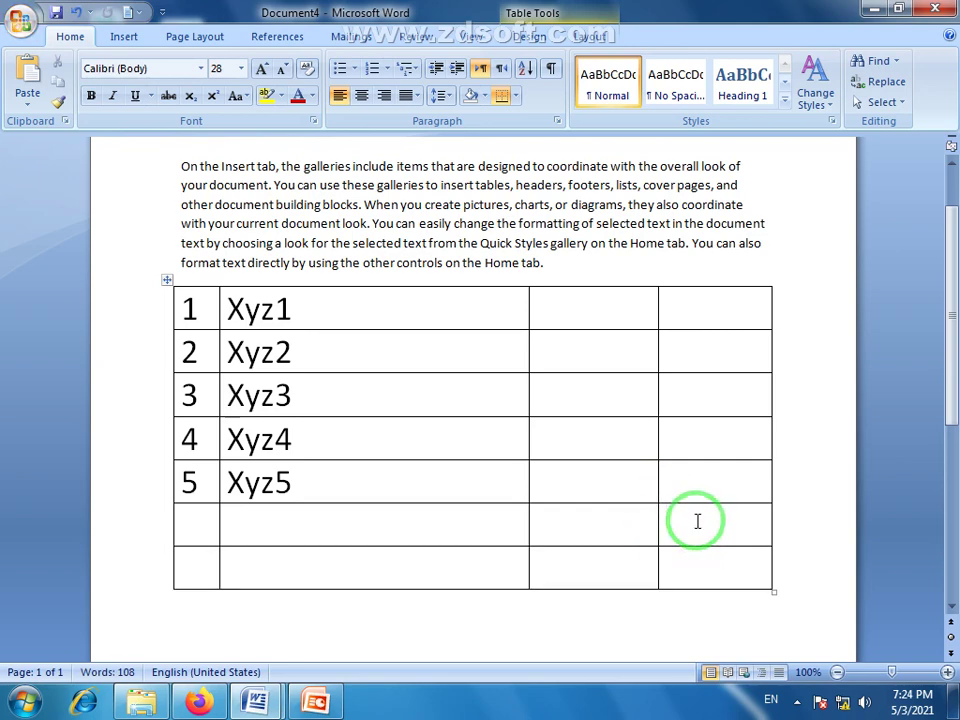
key("Tab")
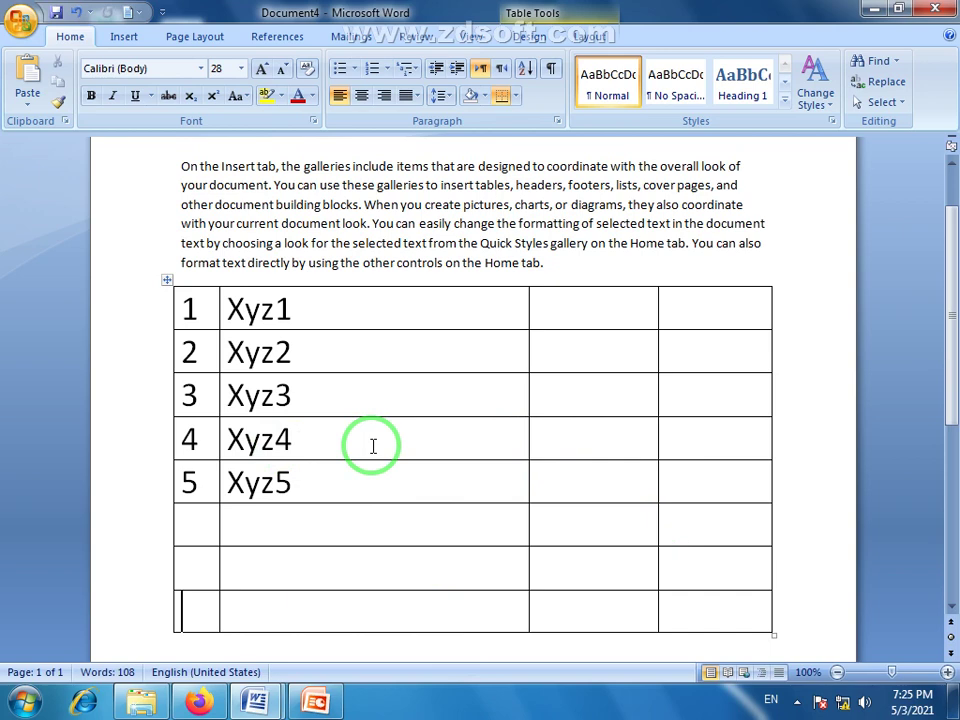
- Clear the contents of the table's third row, which holds 3 and Xyz3
left_click_drag(189, 392, 719, 392)
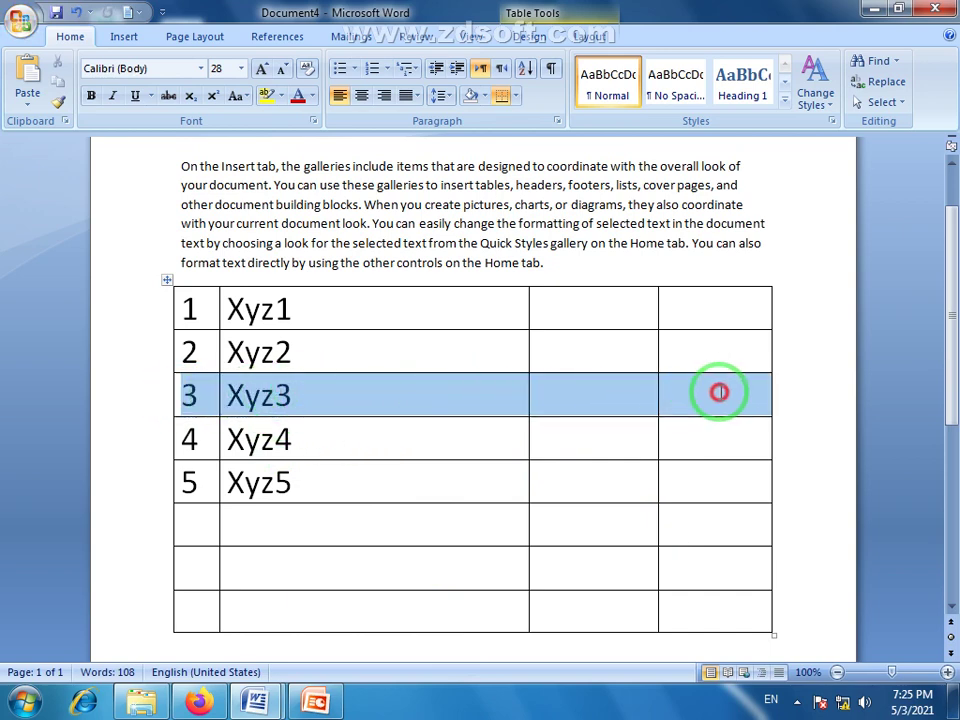
left_click(345, 401)
left_click_drag(723, 391, 186, 398)
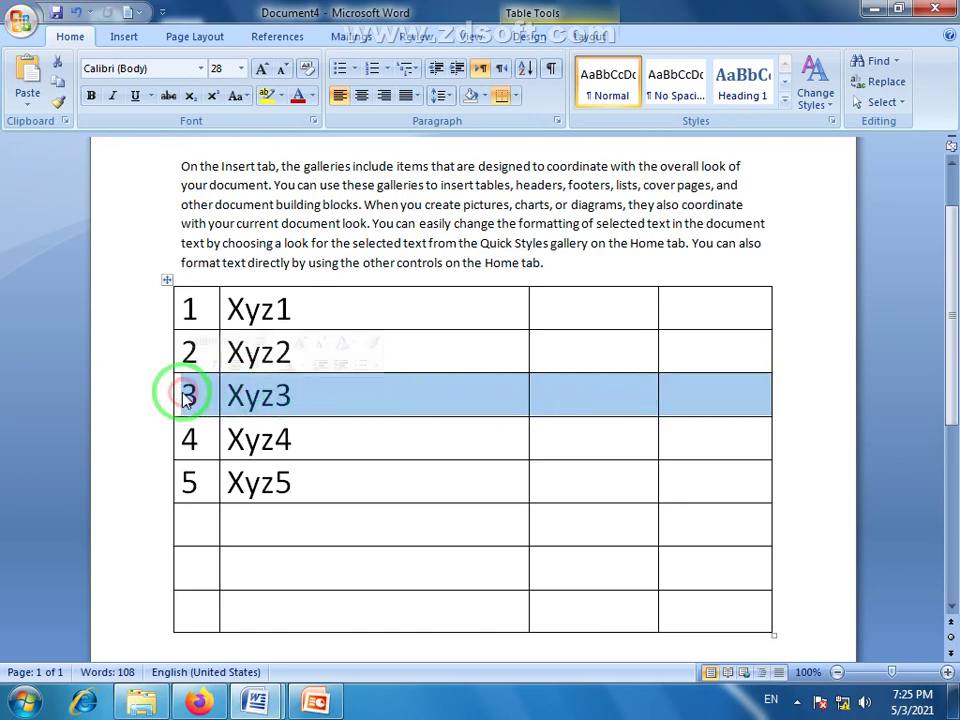
key("Delete")
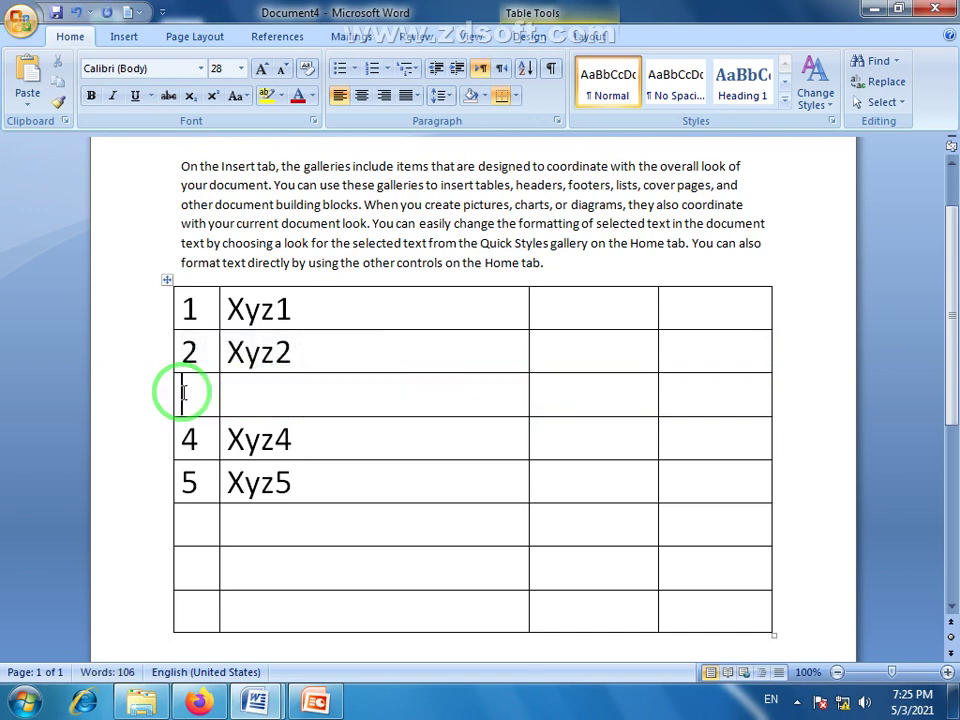
left_click_drag(172, 392, 725, 401)
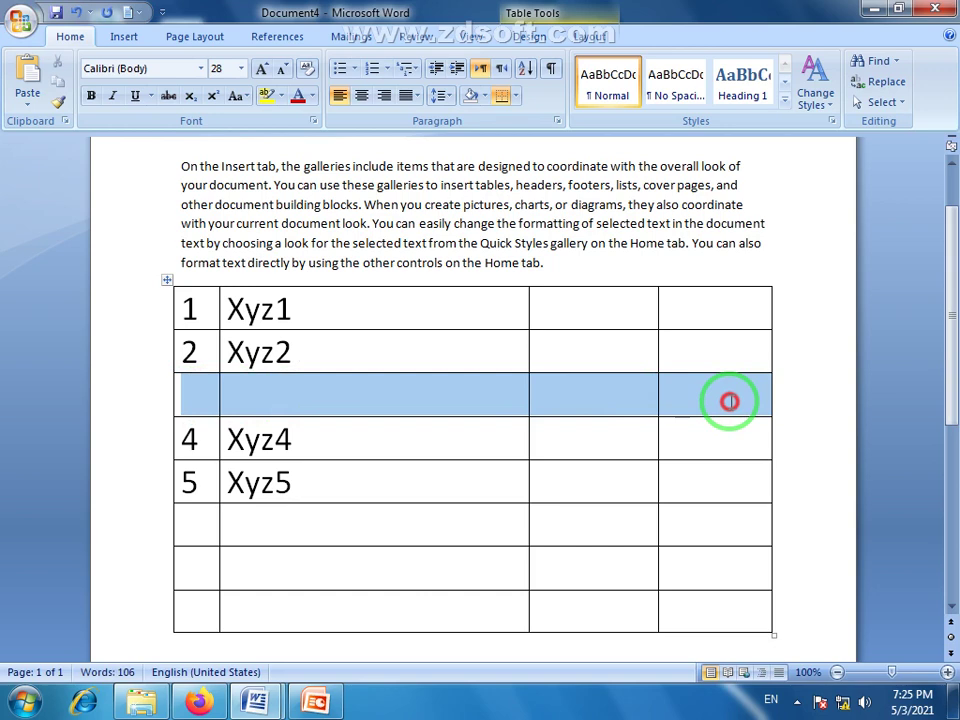
left_click(669, 399)
left_click_drag(727, 396, 209, 402)
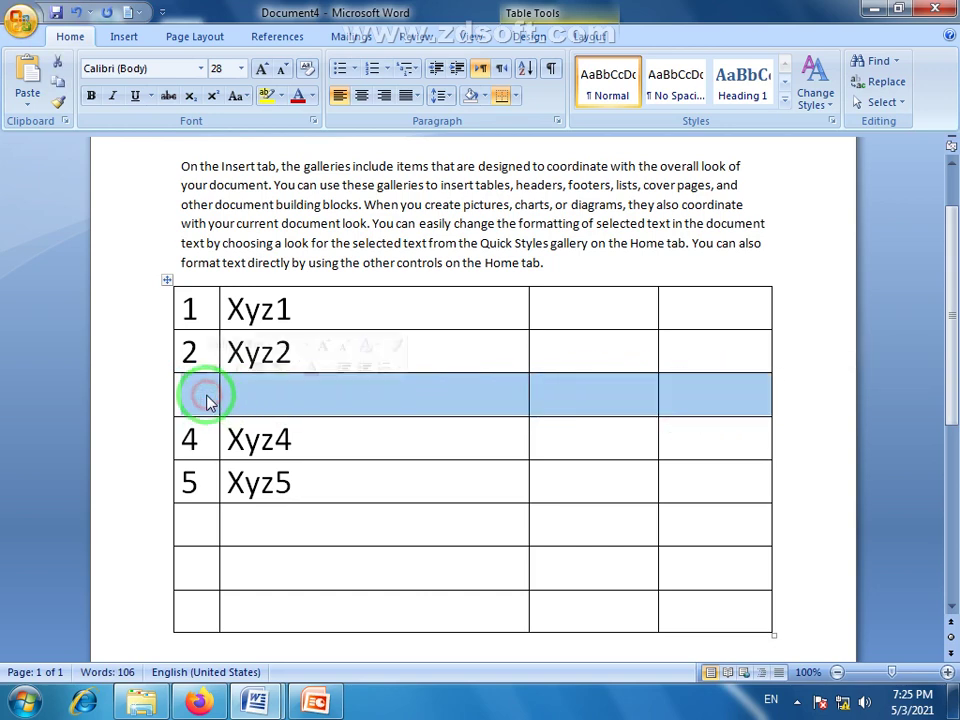
left_click(452, 384)
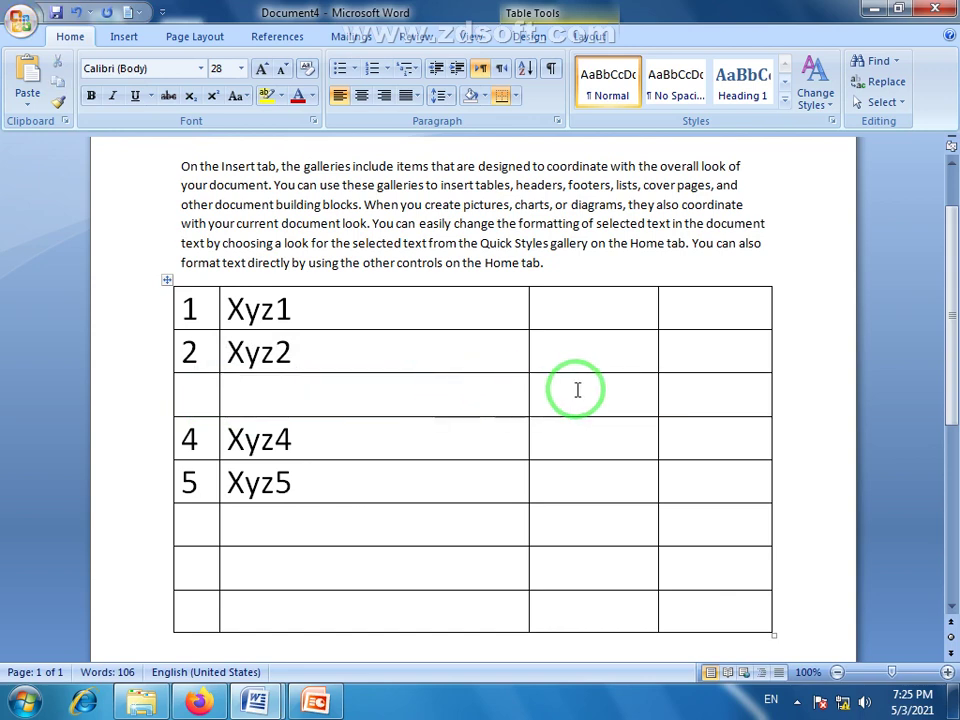
left_click_drag(722, 388, 197, 387)
left_click(407, 388)
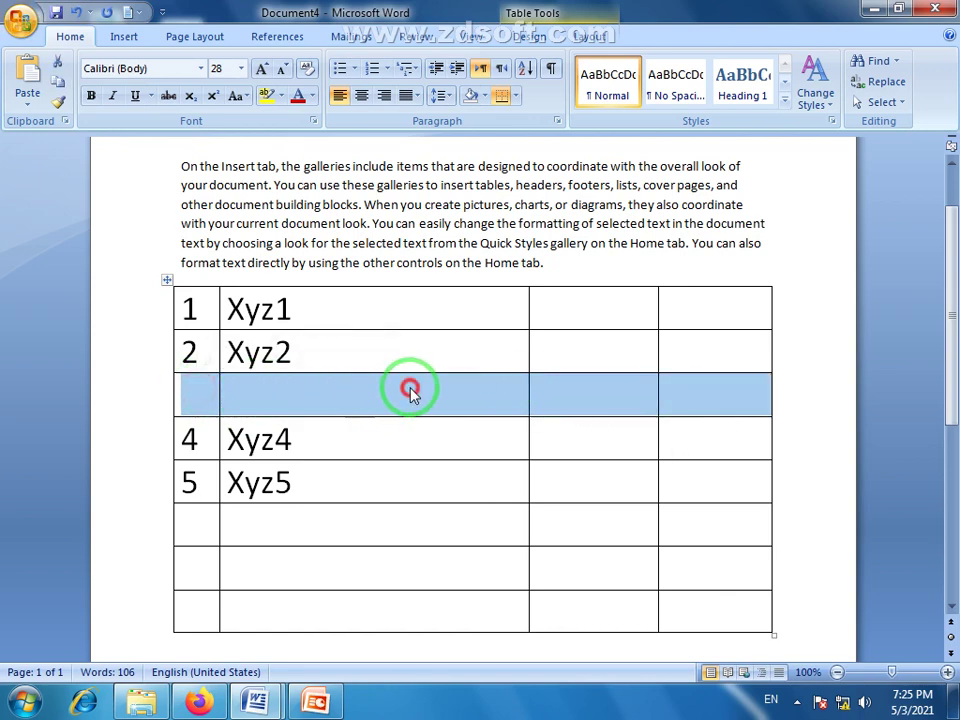
left_click(640, 397)
- Delete the entire third row of the table, between the rows numbered 2 and 4
left_click(452, 388)
right_click(349, 392)
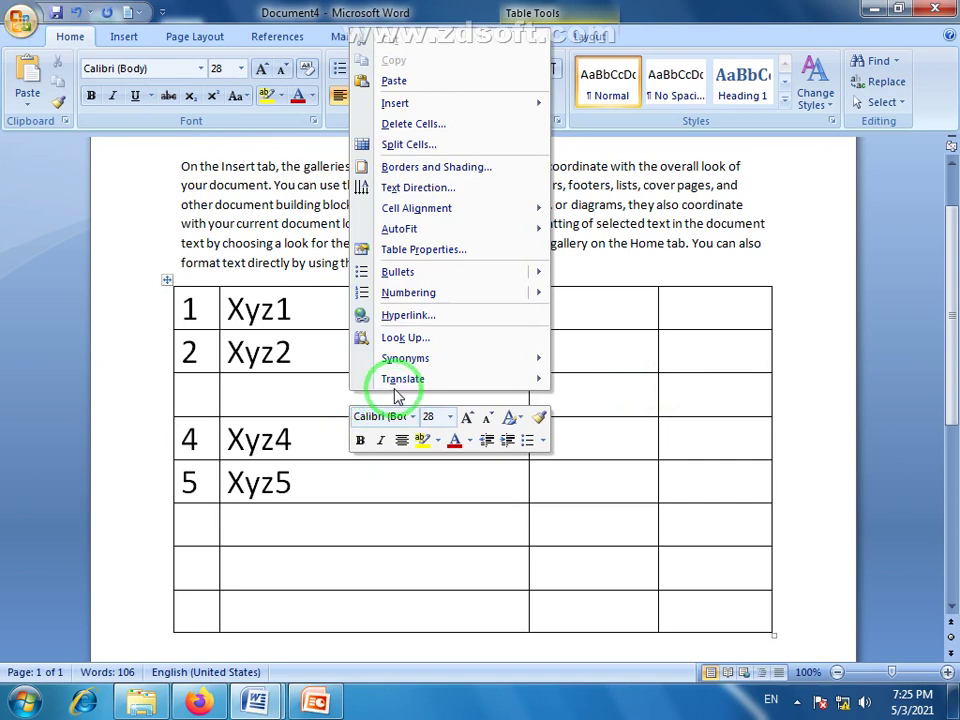
left_click(418, 188)
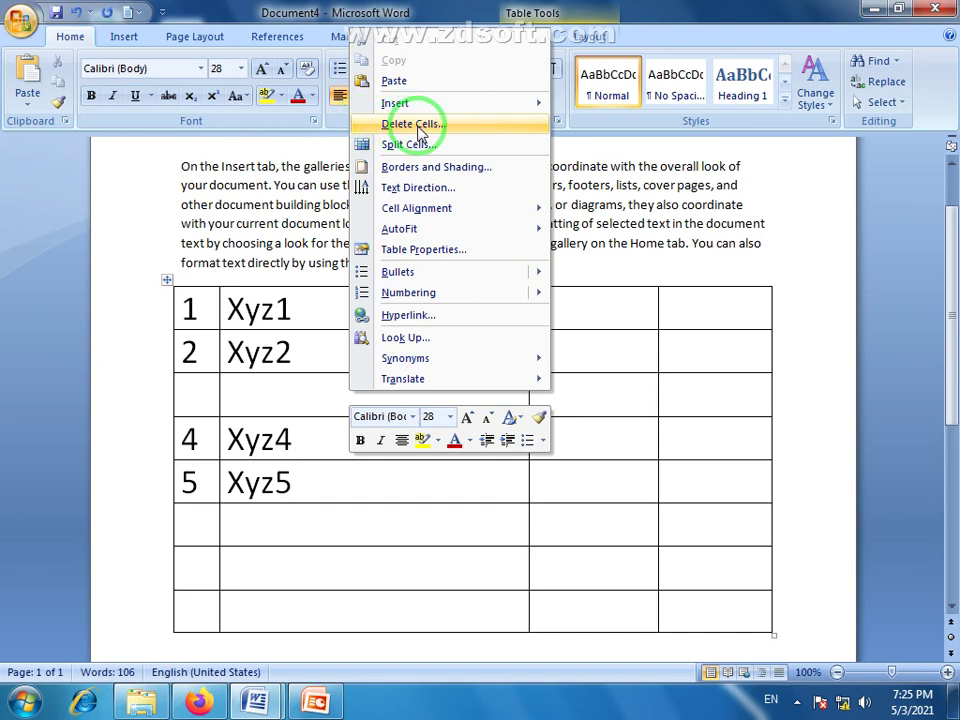
left_click(432, 133)
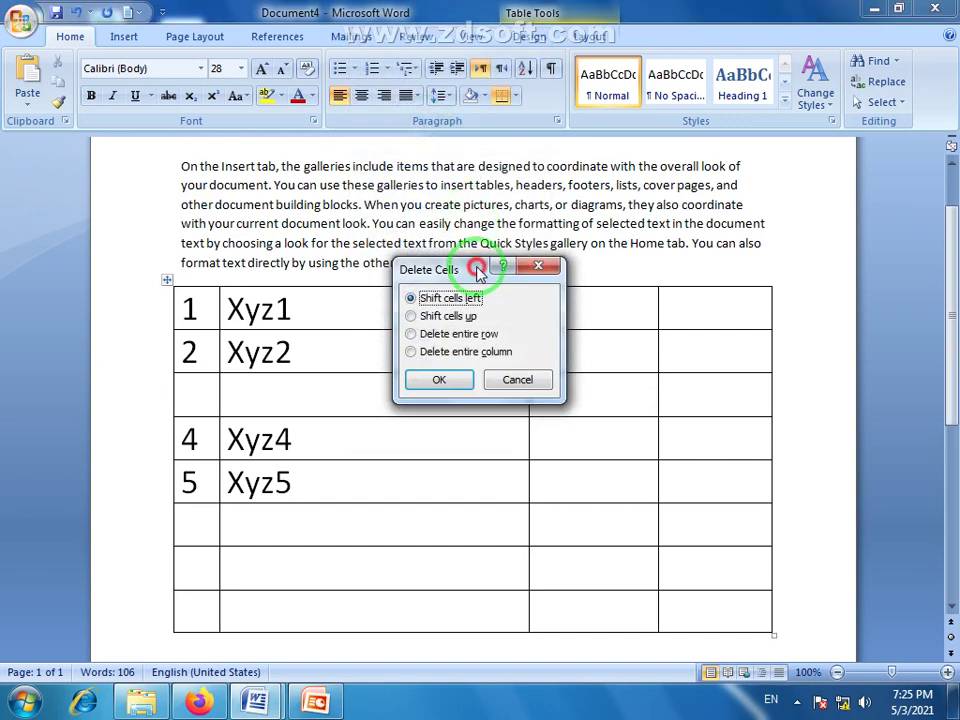
left_click_drag(480, 268, 448, 215)
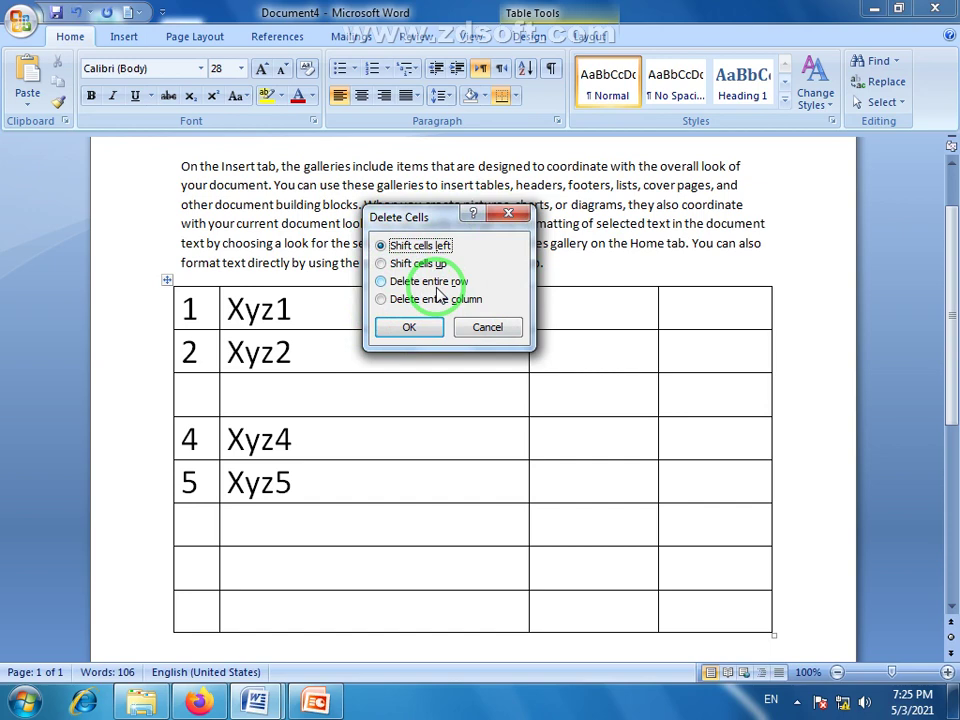
left_click(381, 282)
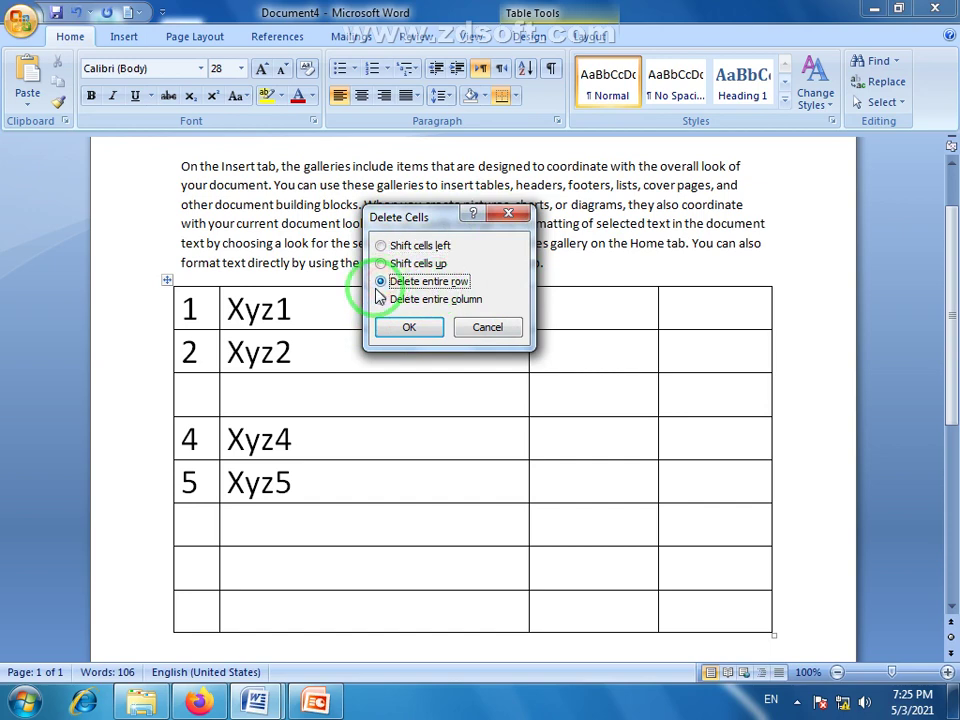
left_click(381, 299)
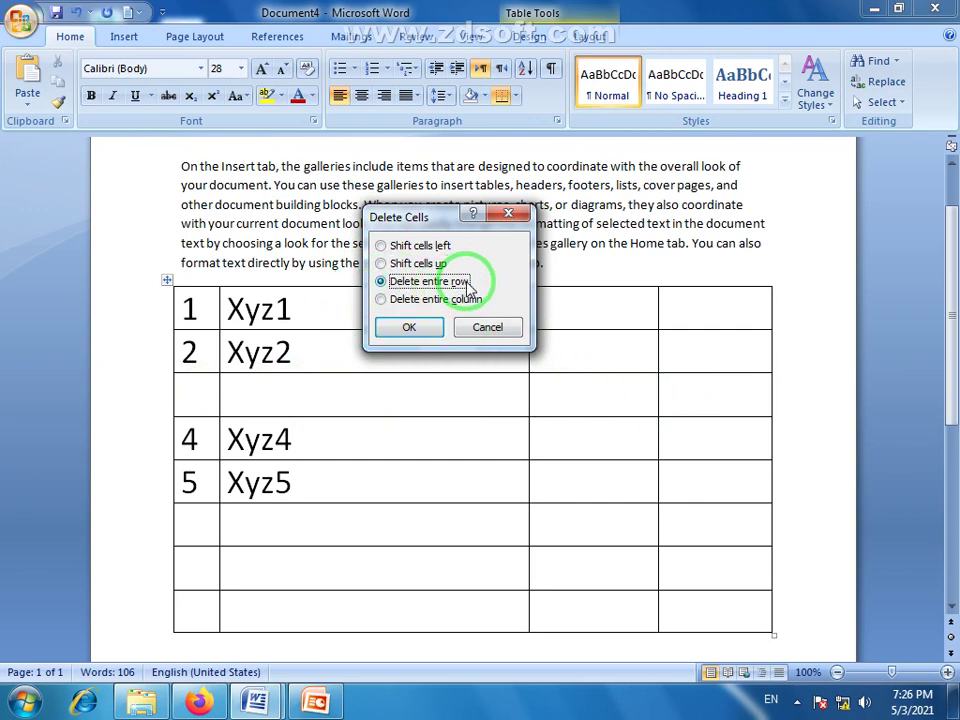
left_click(420, 328)
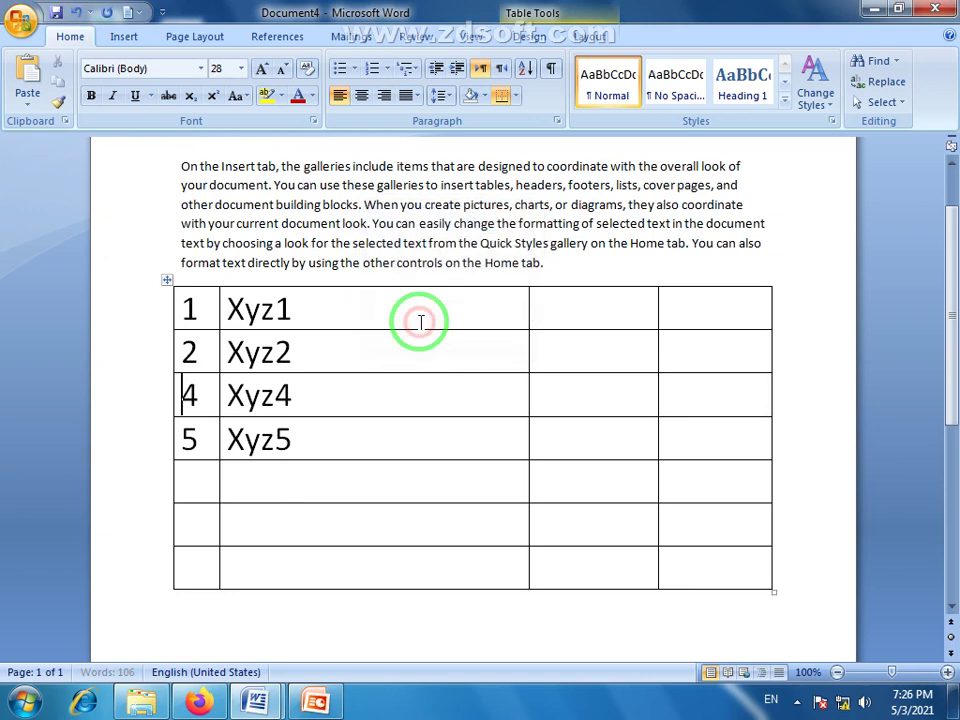
left_click_drag(671, 399, 189, 395)
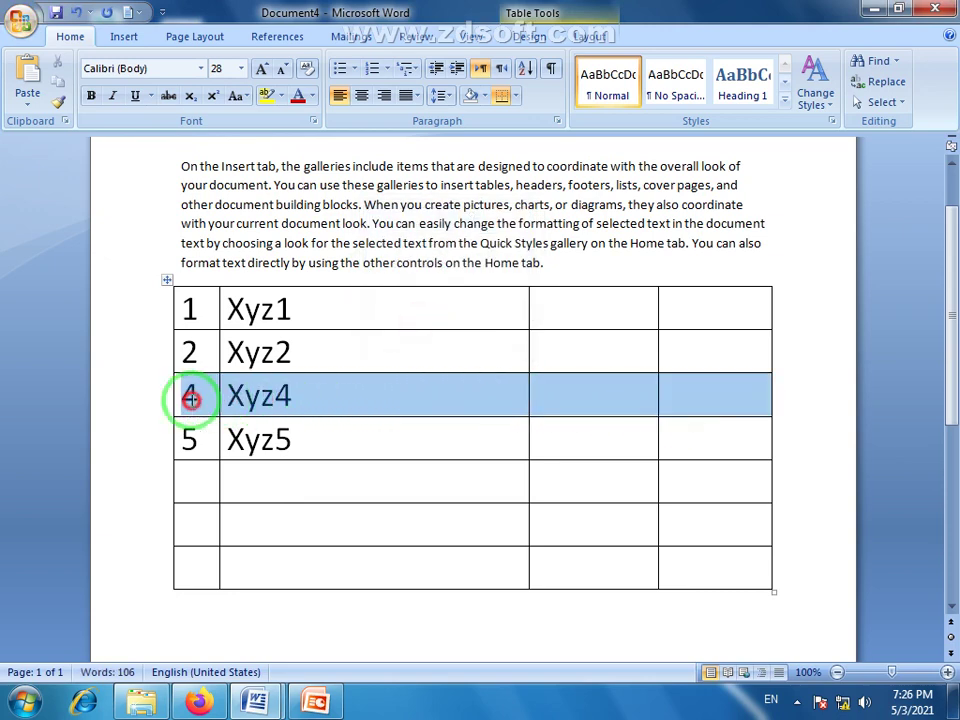
left_click(210, 497)
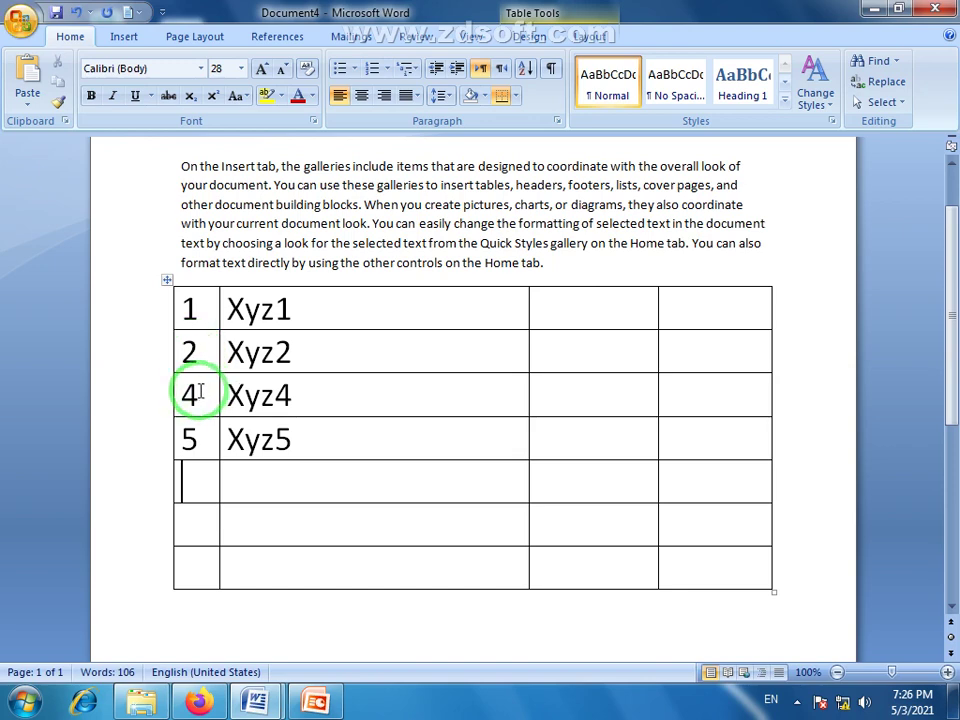
left_click_drag(183, 300, 184, 455)
left_click(242, 349)
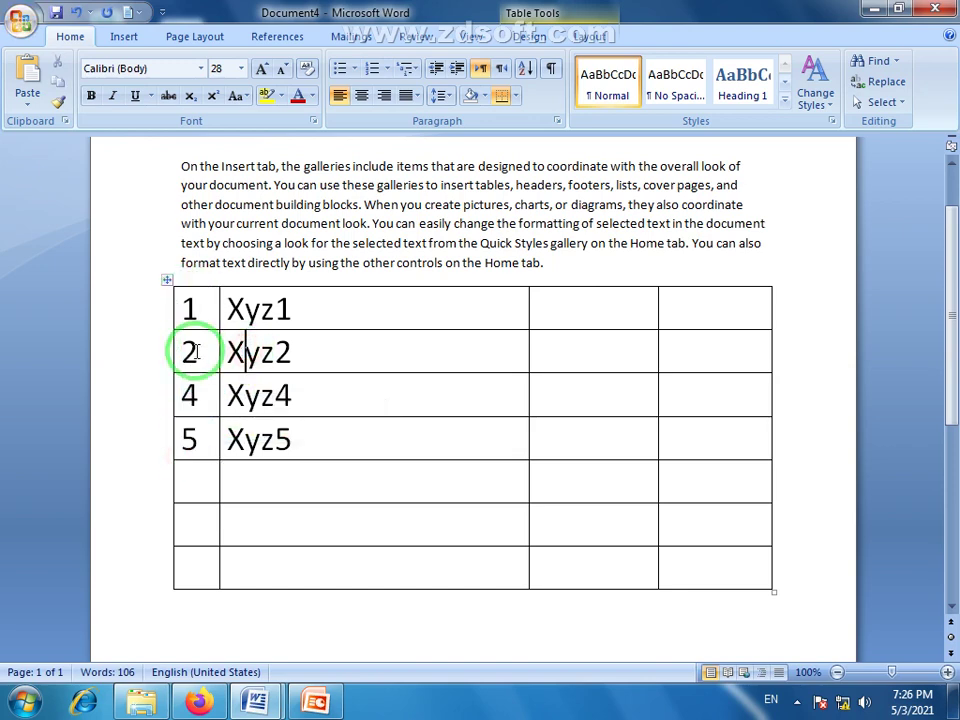
left_click_drag(184, 354, 681, 336)
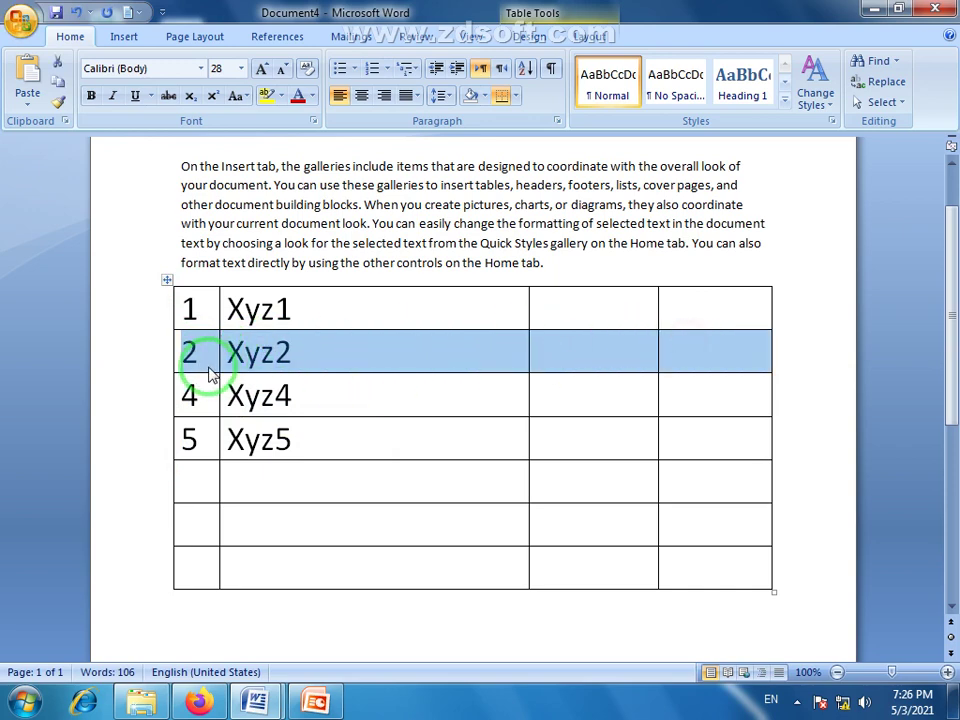
left_click_drag(200, 400, 202, 442)
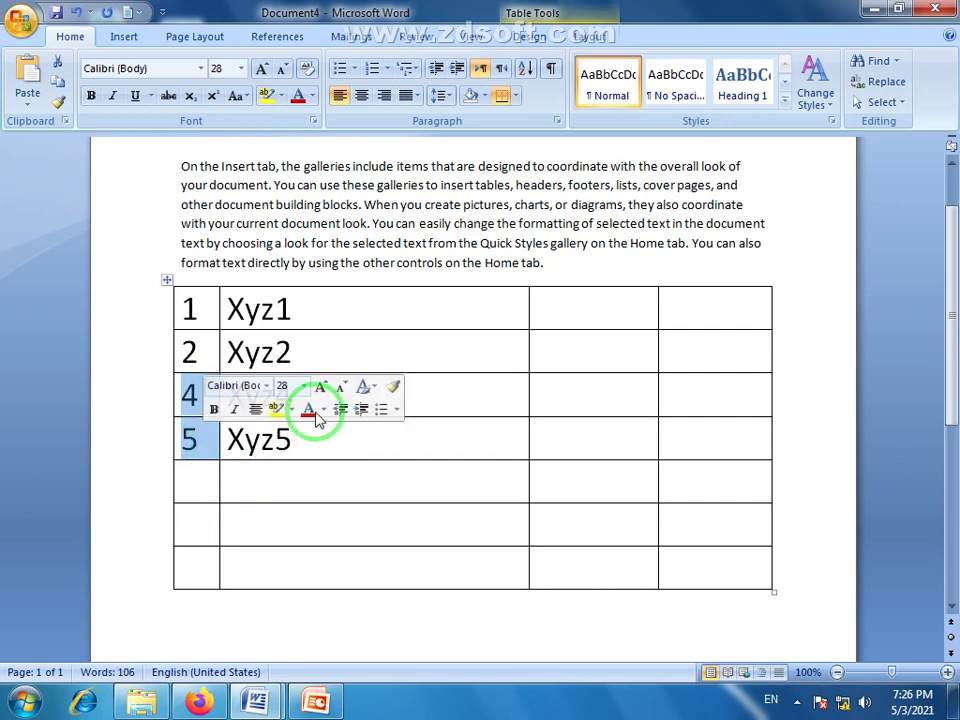
- Change the number in the first column of the Xyz5 row to 6
left_click(300, 446)
double_click(188, 441)
type("6")
- Insert an empty row above the Xyz5 row in the table
left_click_drag(186, 394, 686, 435)
left_click(296, 424)
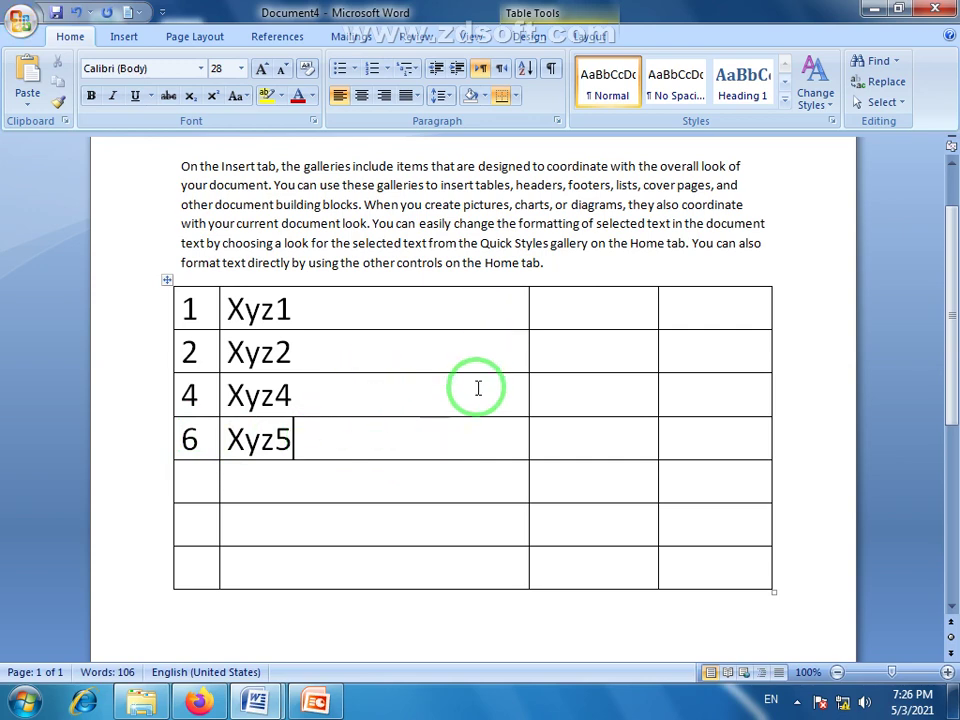
right_click(422, 443)
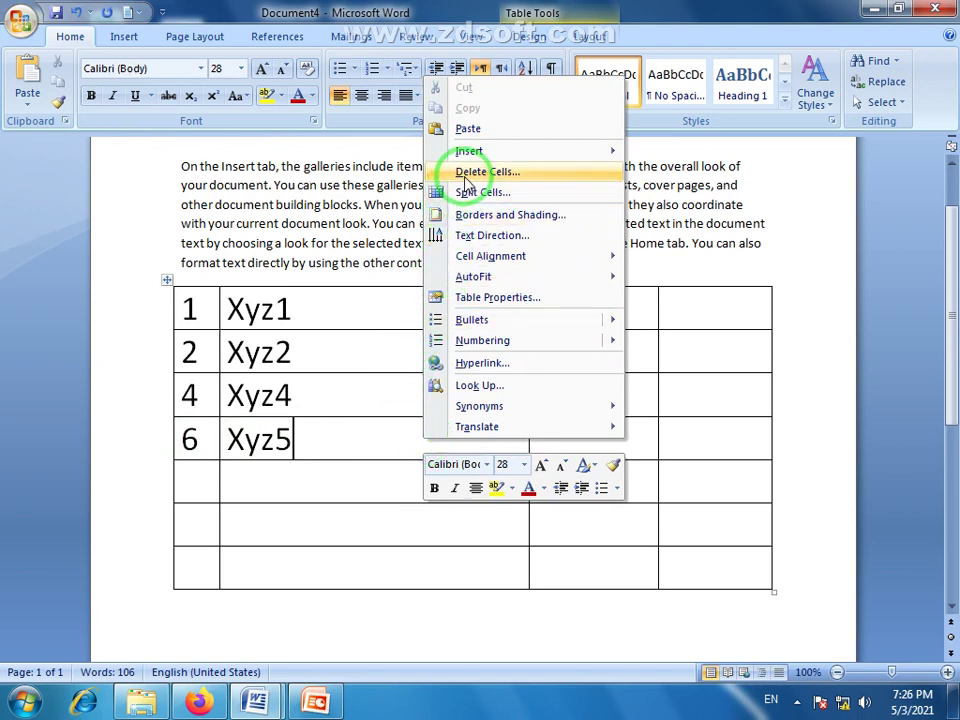
mouse_move(474, 158)
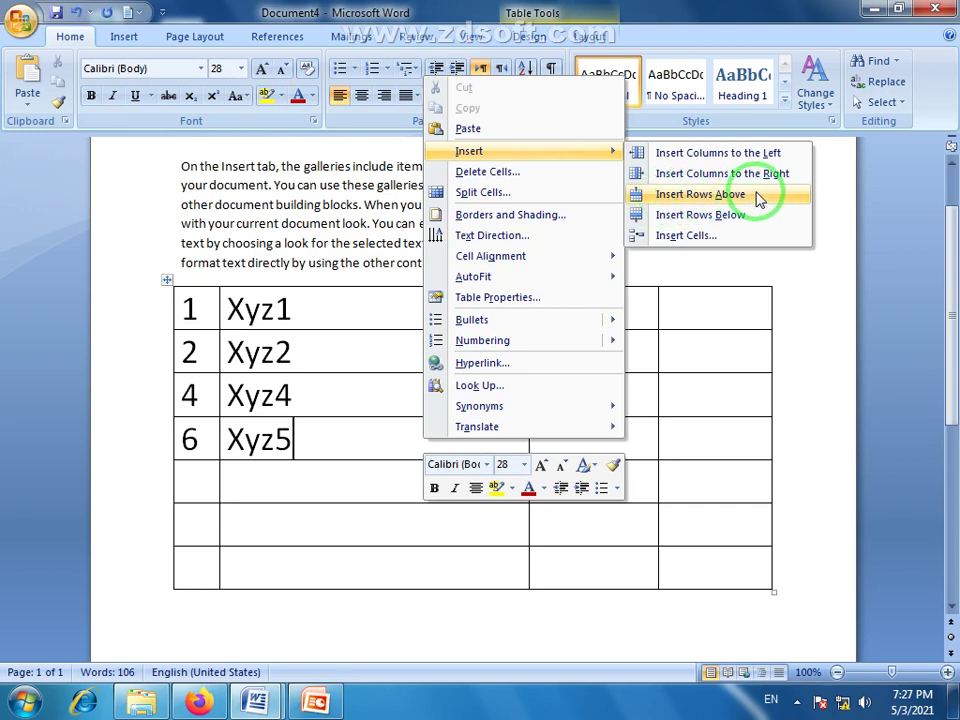
left_click(697, 195)
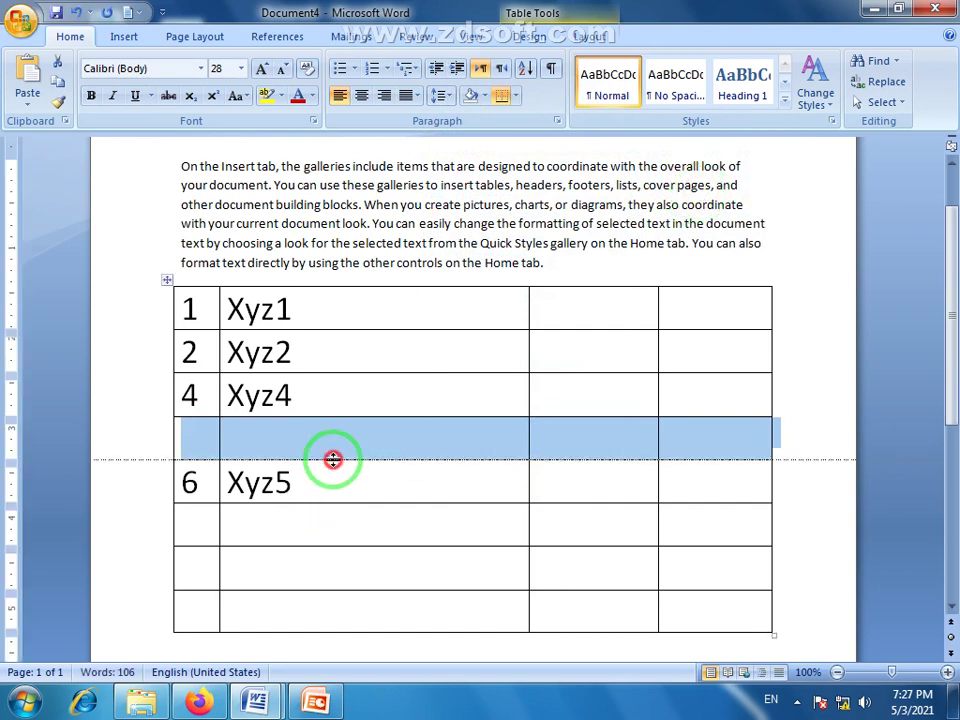
left_click(200, 397)
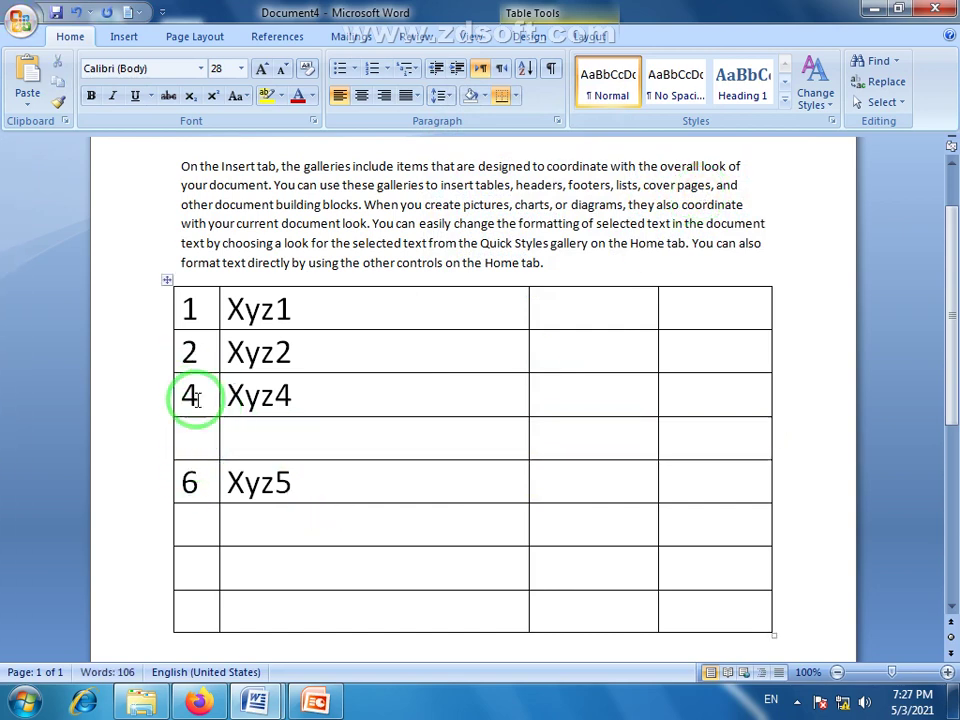
left_click_drag(191, 381, 193, 485)
left_click(306, 435)
left_click(325, 431)
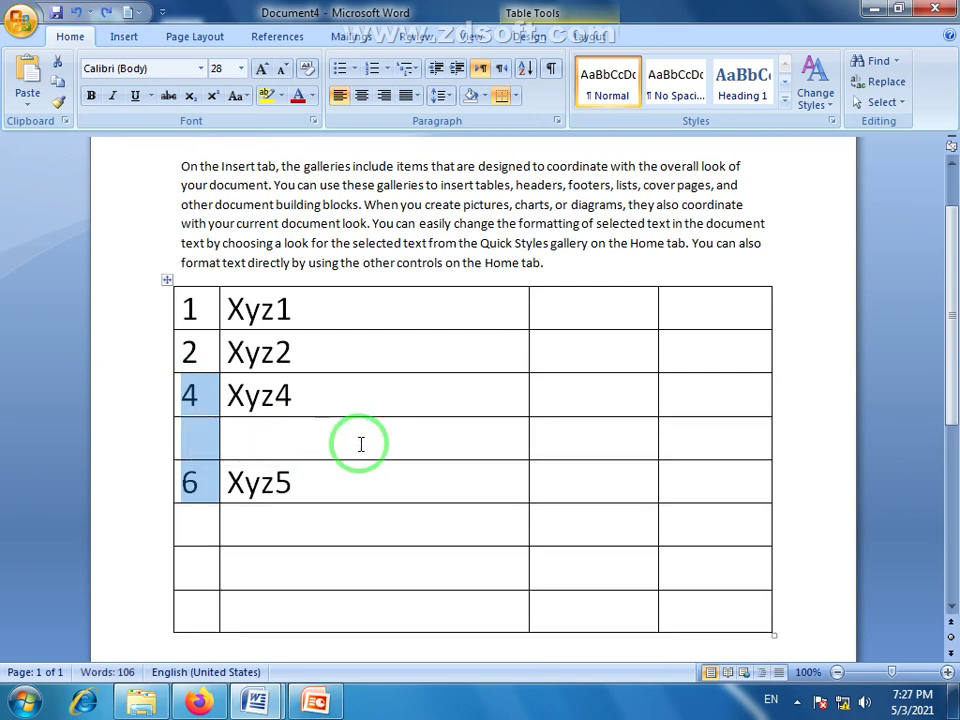
left_click(372, 438)
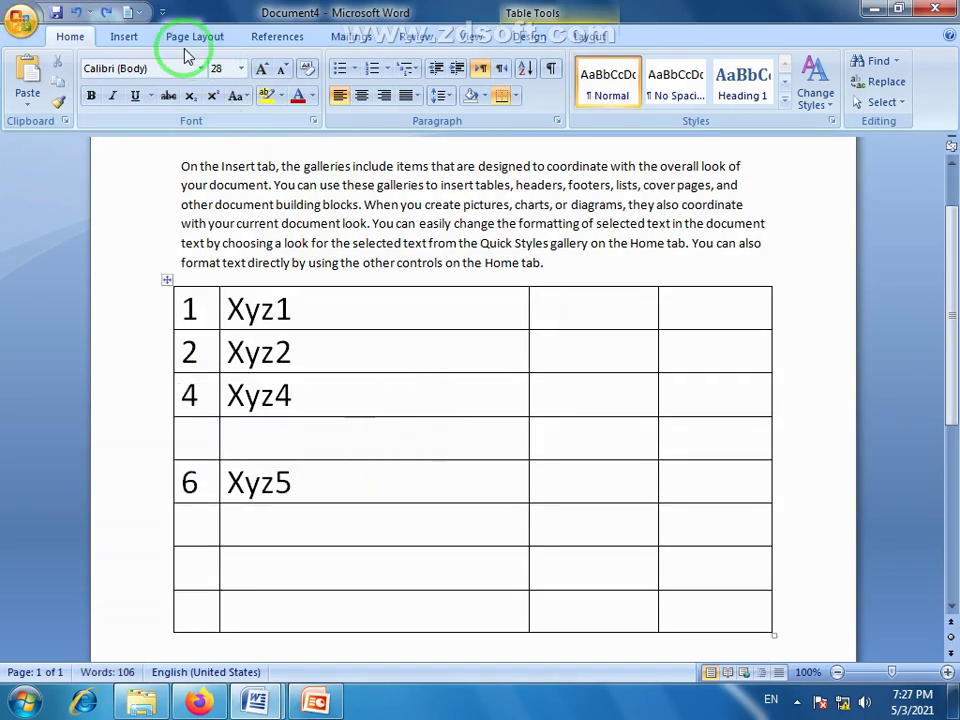
left_click(123, 36)
left_click(127, 113)
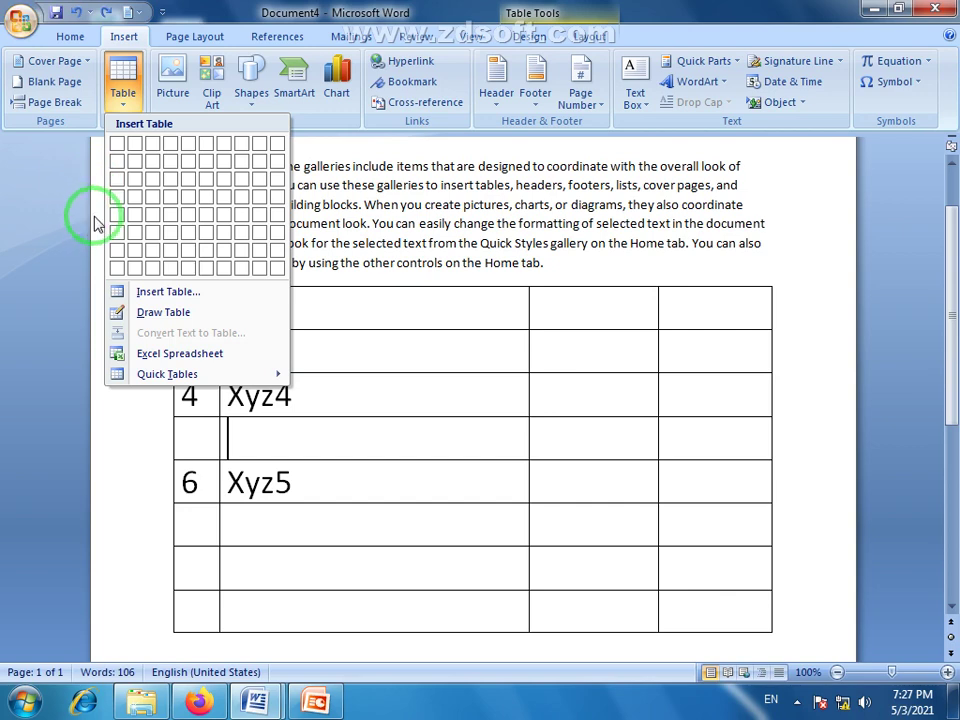
left_click(508, 167)
- Split the sample paragraph before "When you create pictures" and leave an empty line between the two parts
left_click(415, 205)
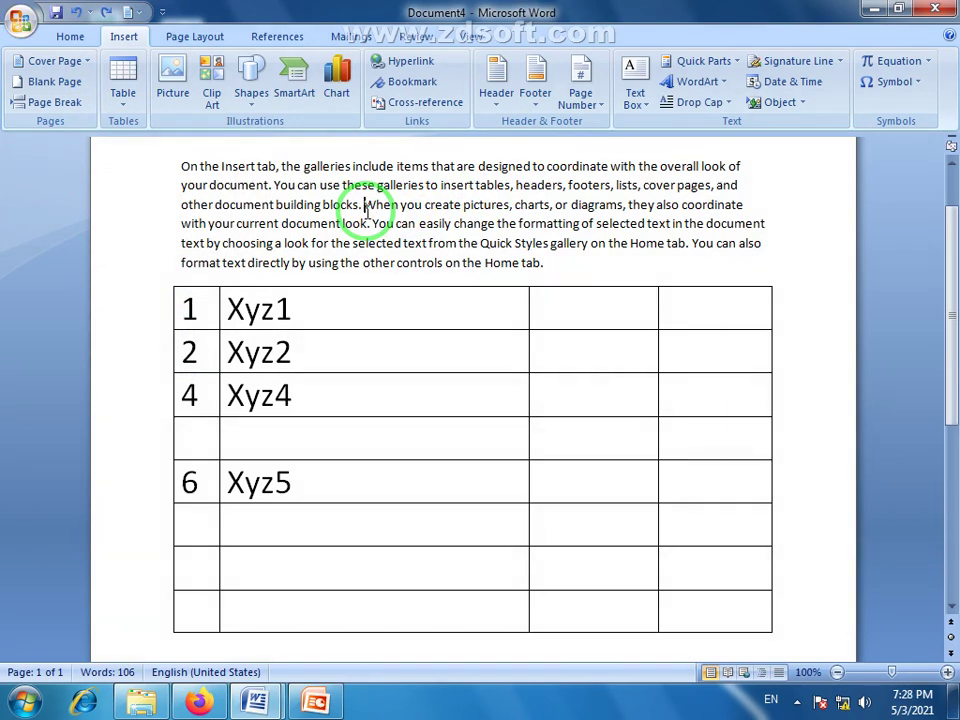
key("Return")
key("Return")
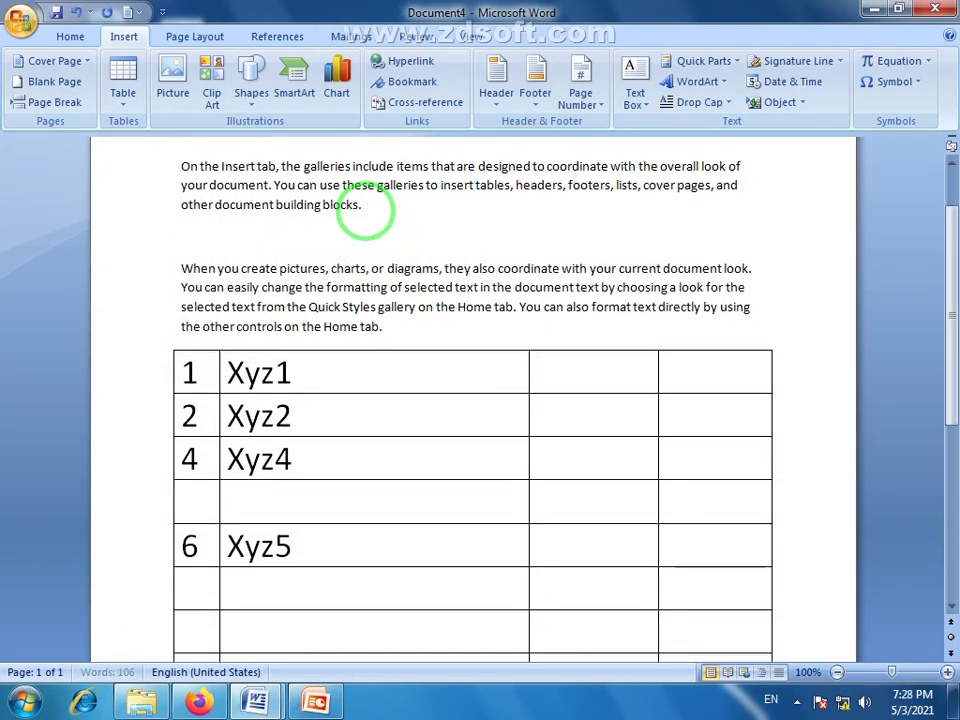
- Insert a table with 5 columns and 3 rows on the empty line between the two paragraphs
left_click(123, 105)
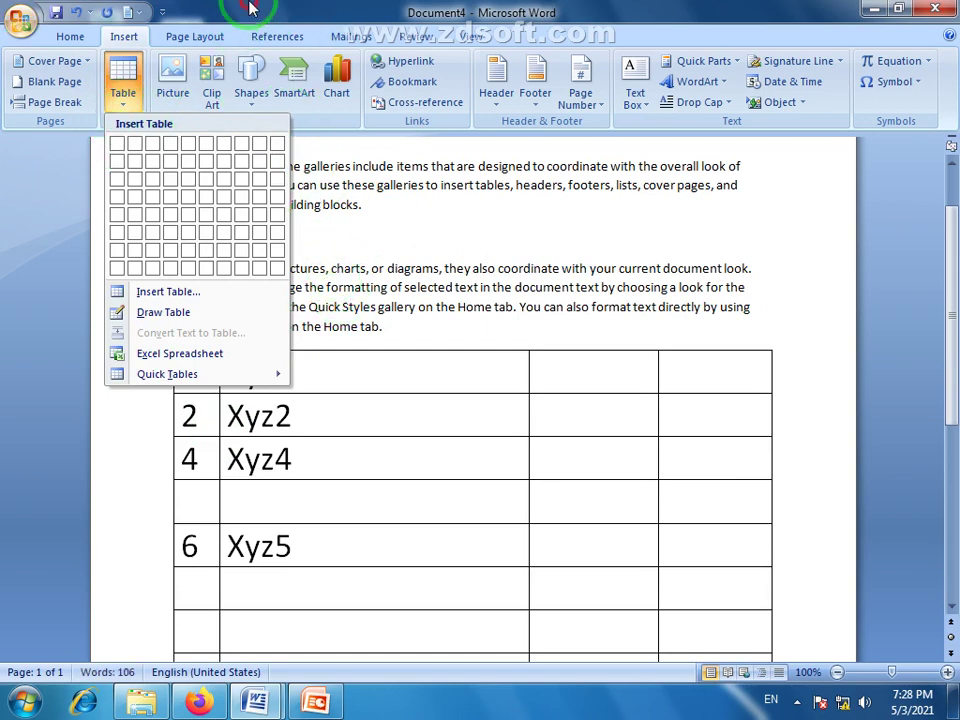
left_click(250, 9)
left_click(211, 243)
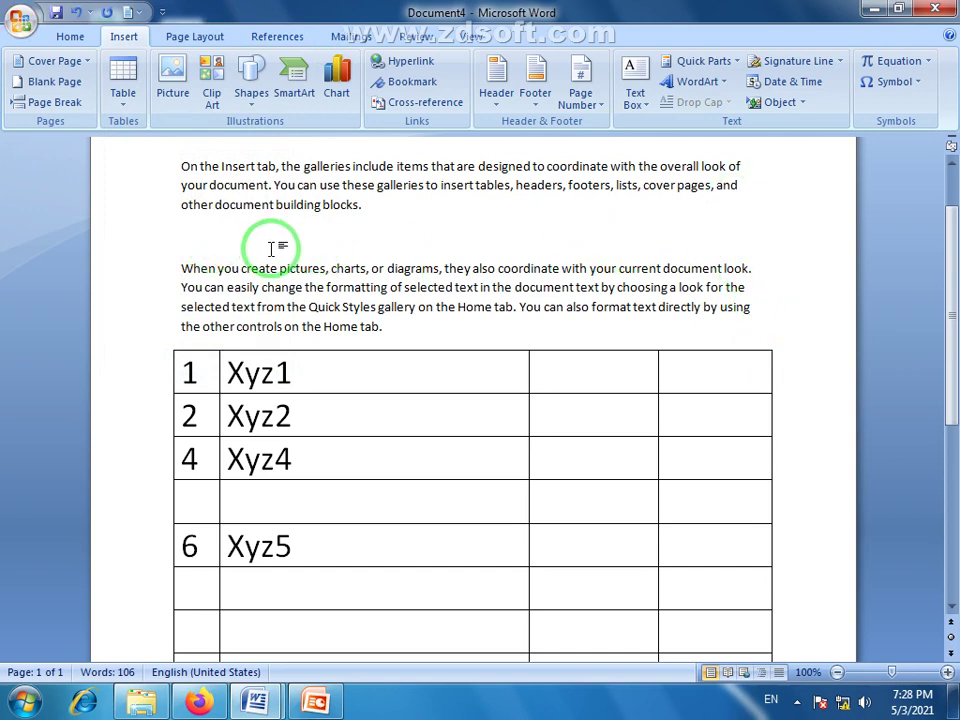
left_click(124, 104)
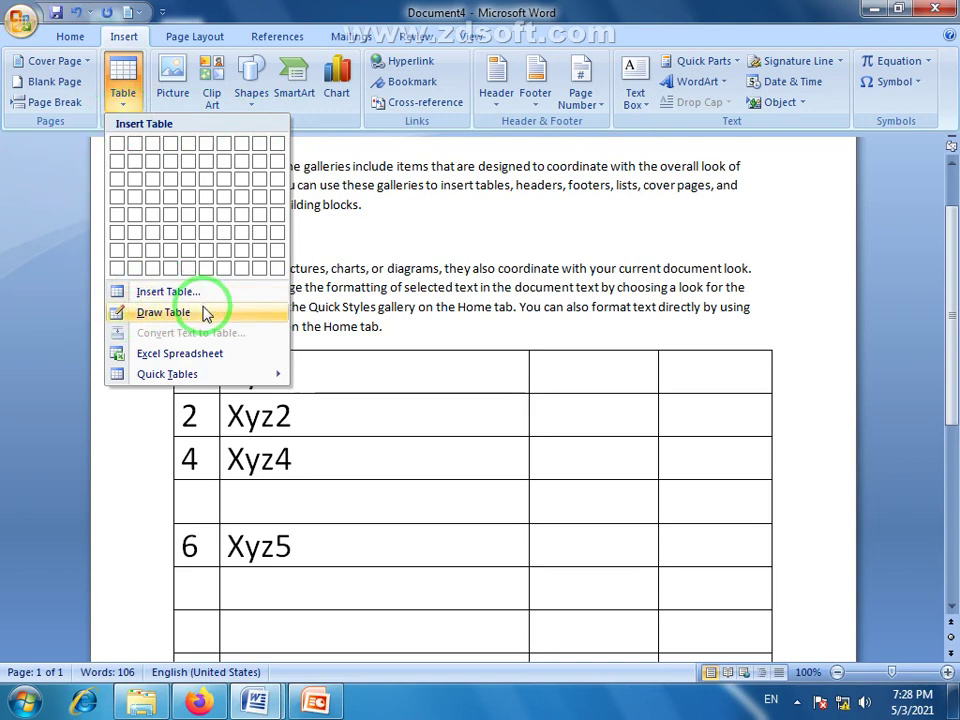
left_click(188, 295)
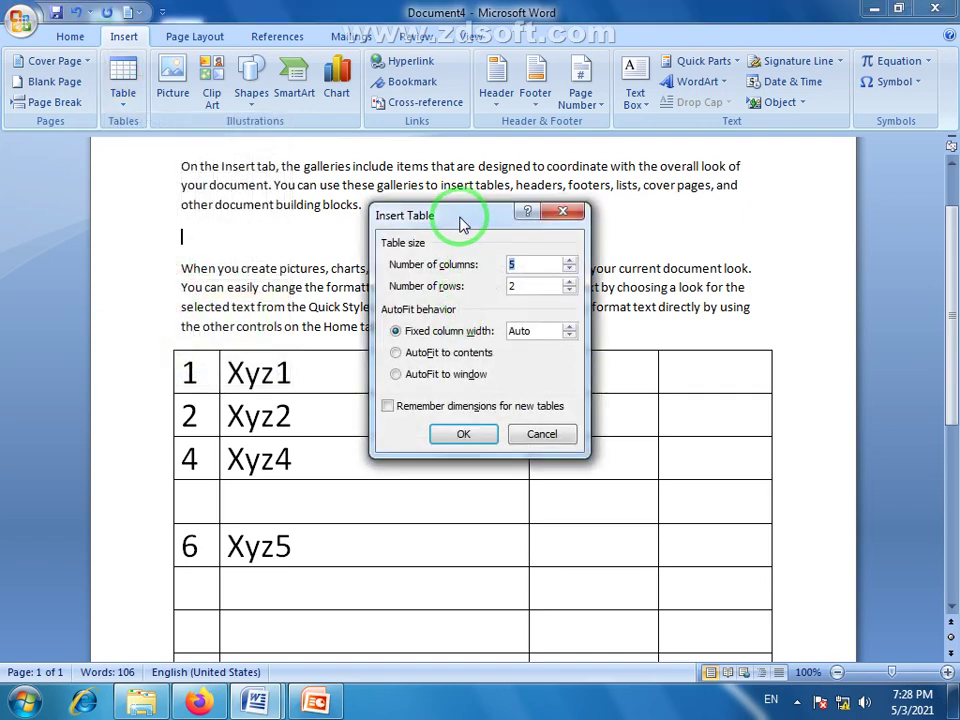
left_click_drag(453, 219, 549, 174)
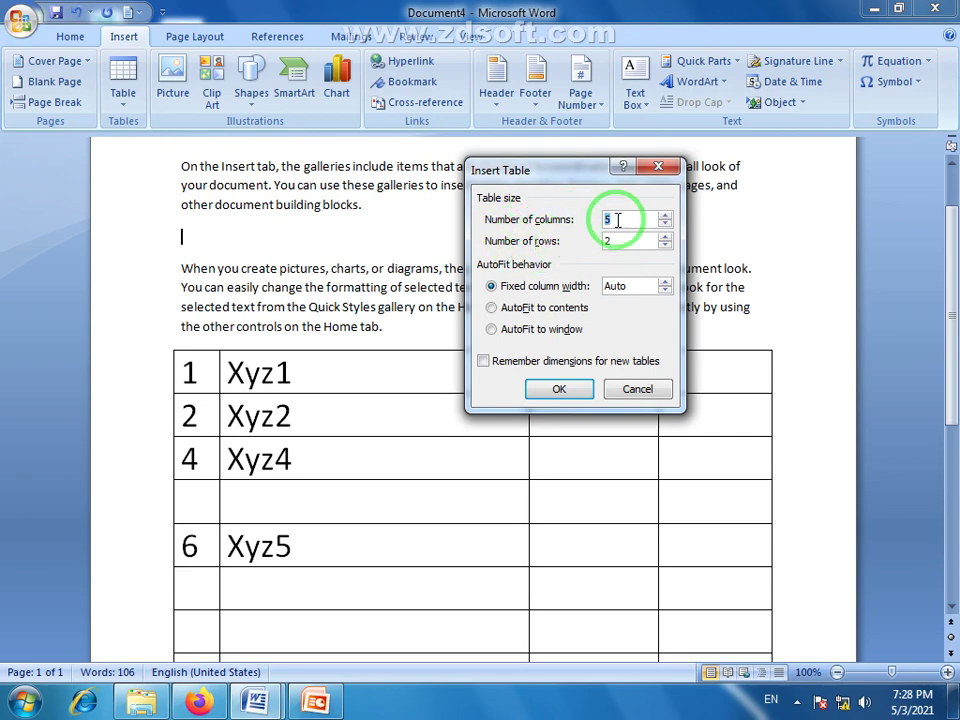
left_click_drag(616, 218, 598, 221)
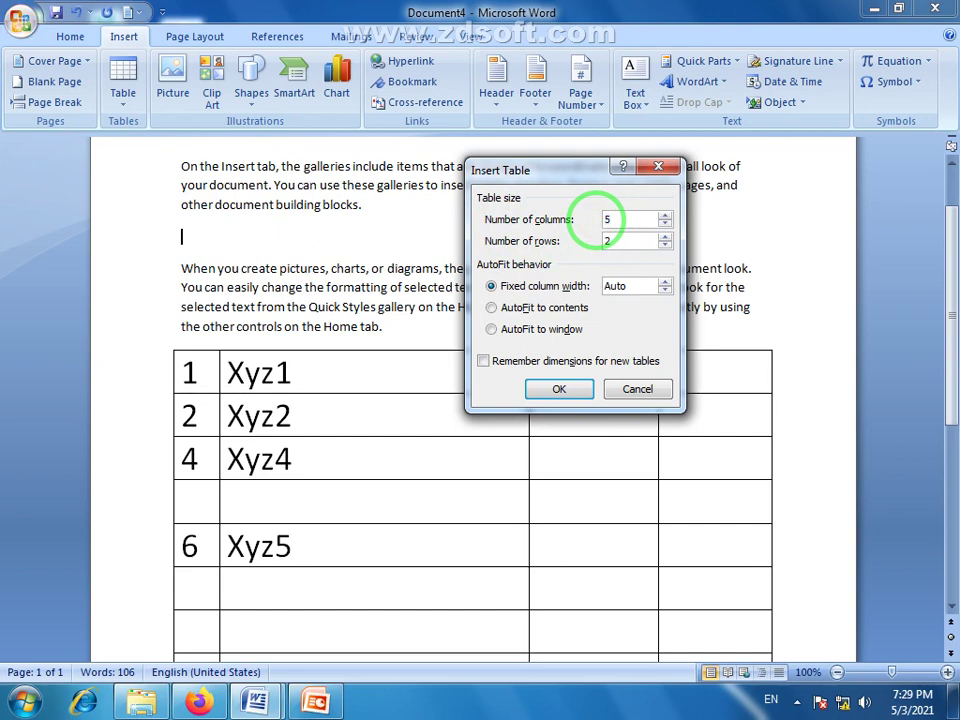
left_click_drag(612, 240, 590, 241)
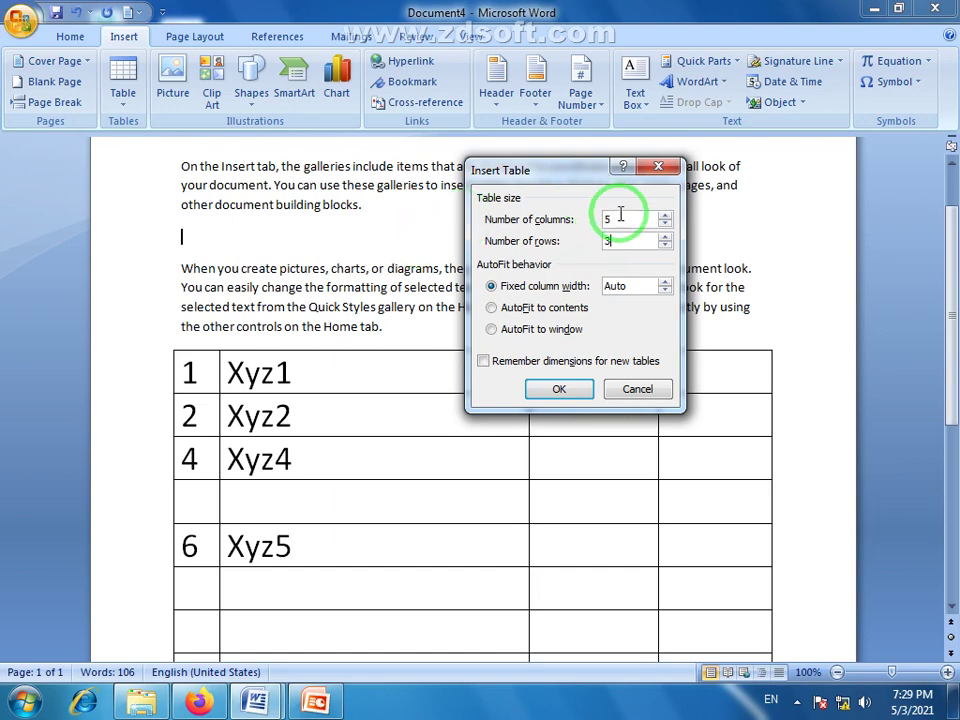
left_click(608, 216)
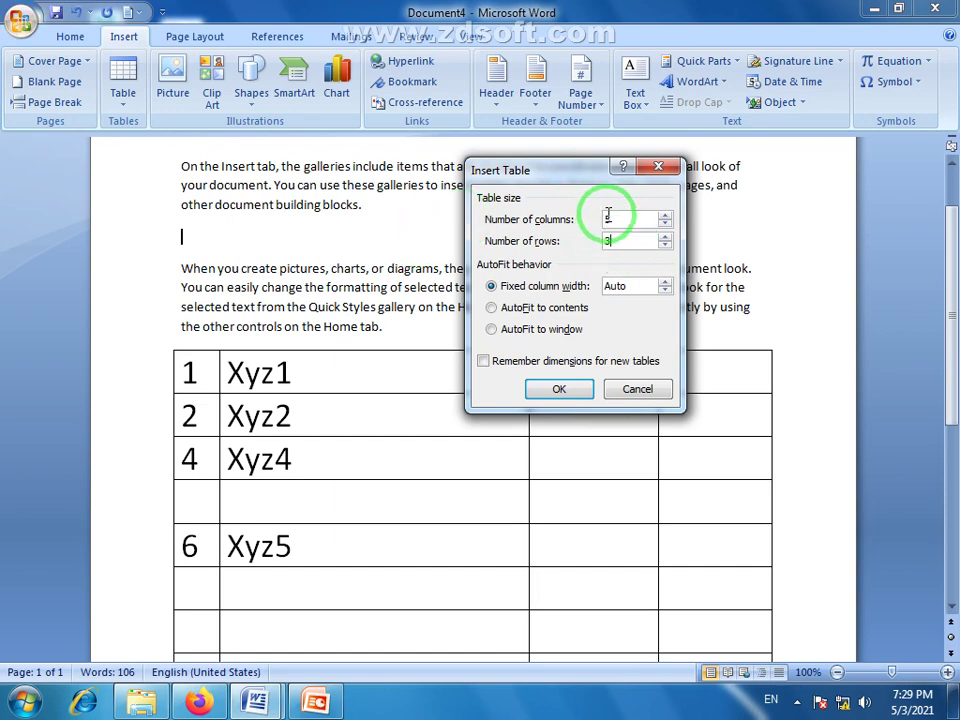
left_click(560, 393)
left_click_drag(196, 235, 774, 339)
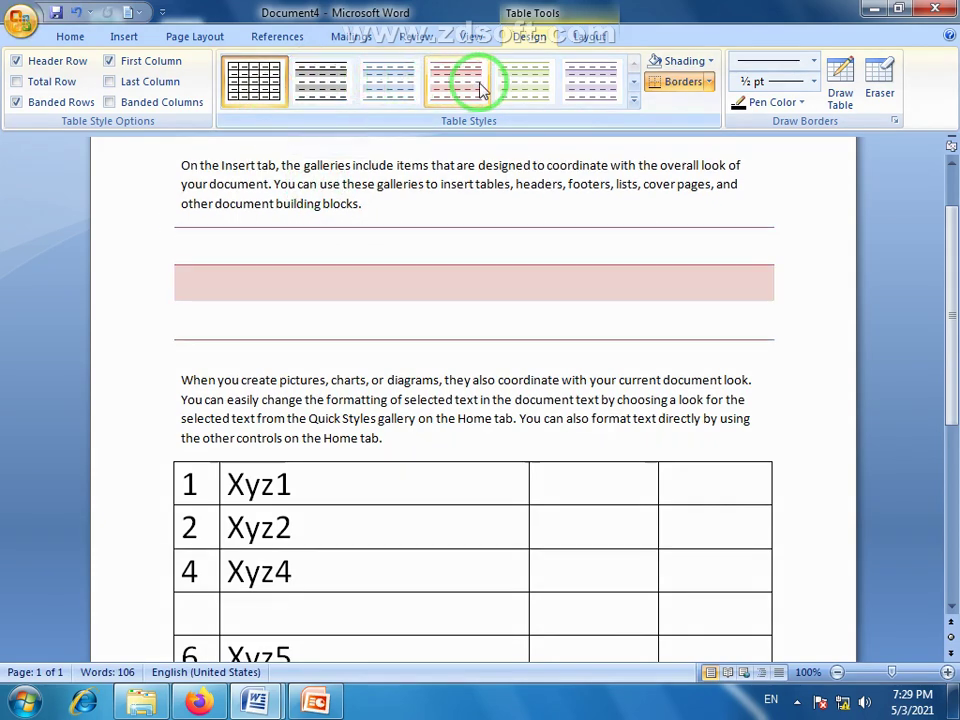
left_click(633, 104)
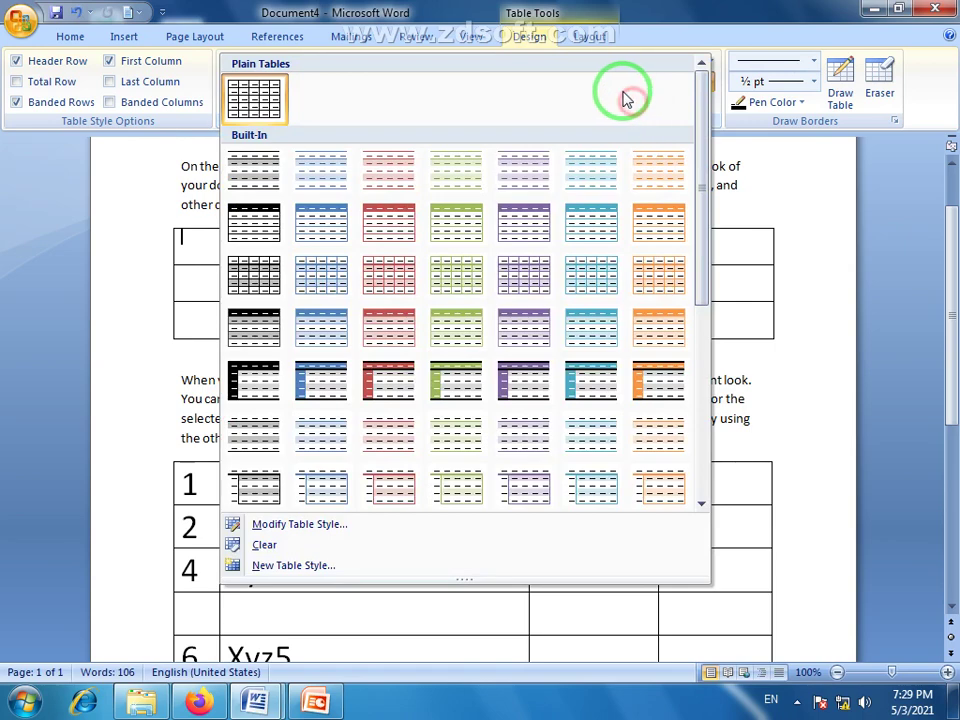
left_click(706, 8)
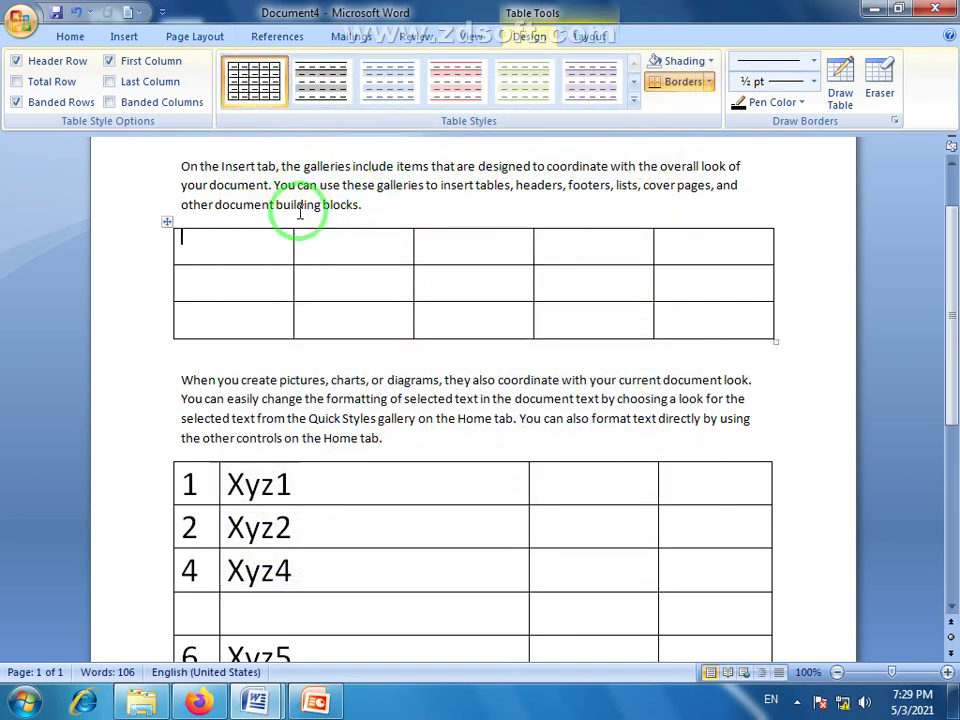
- Split the second paragraph before "Quick Styles gallery" and leave empty lines between the two parts
left_click(125, 37)
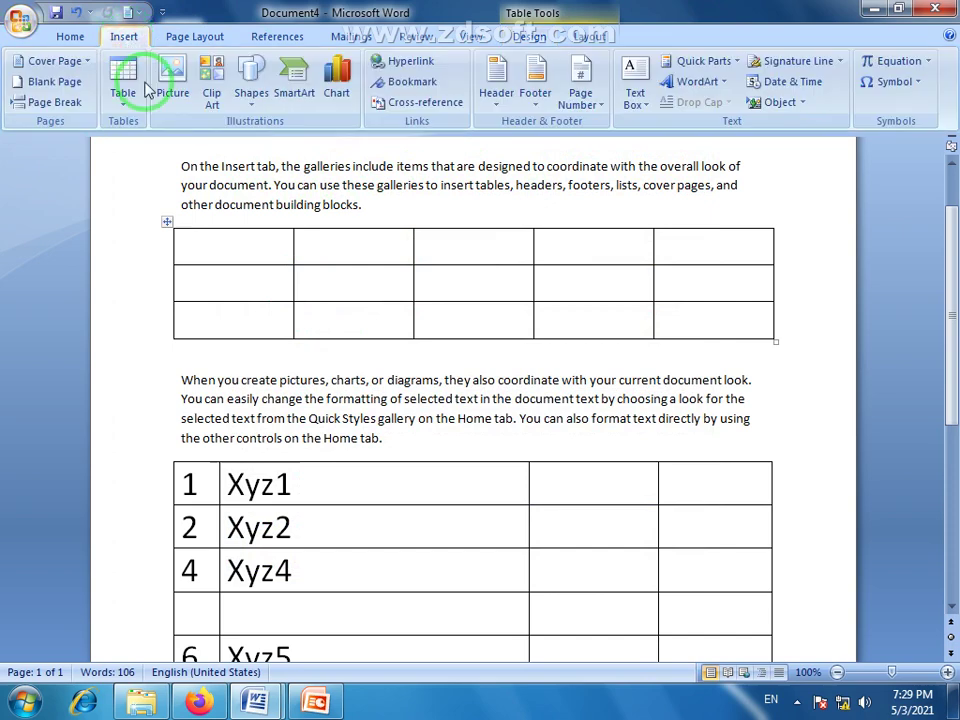
left_click(405, 416)
left_click(307, 419)
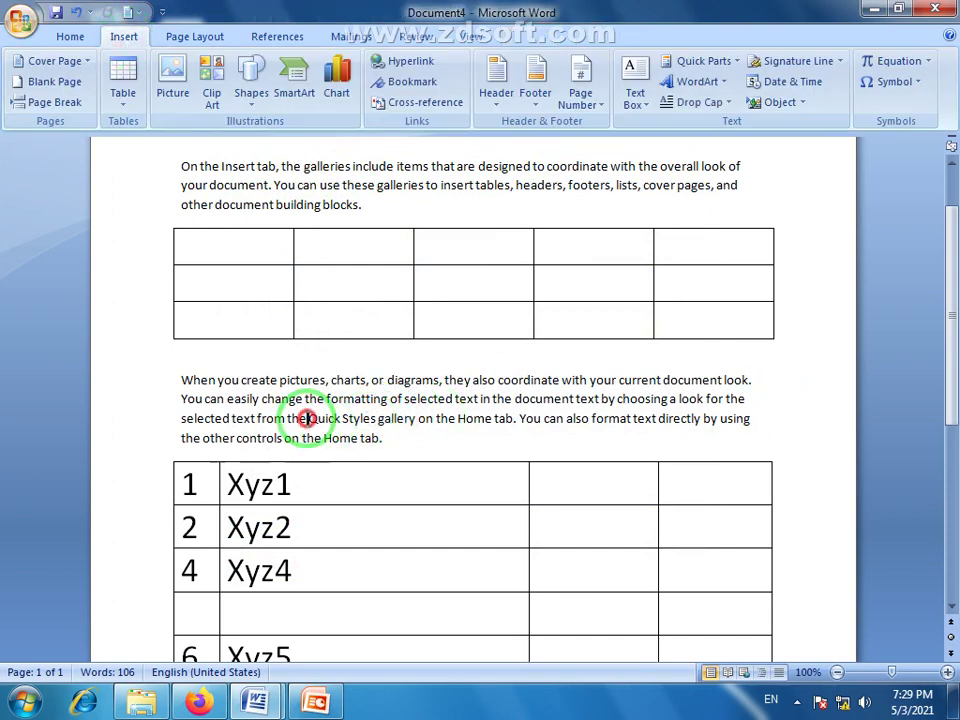
key("Return")
key("Return")
key("Return")
left_click(214, 455)
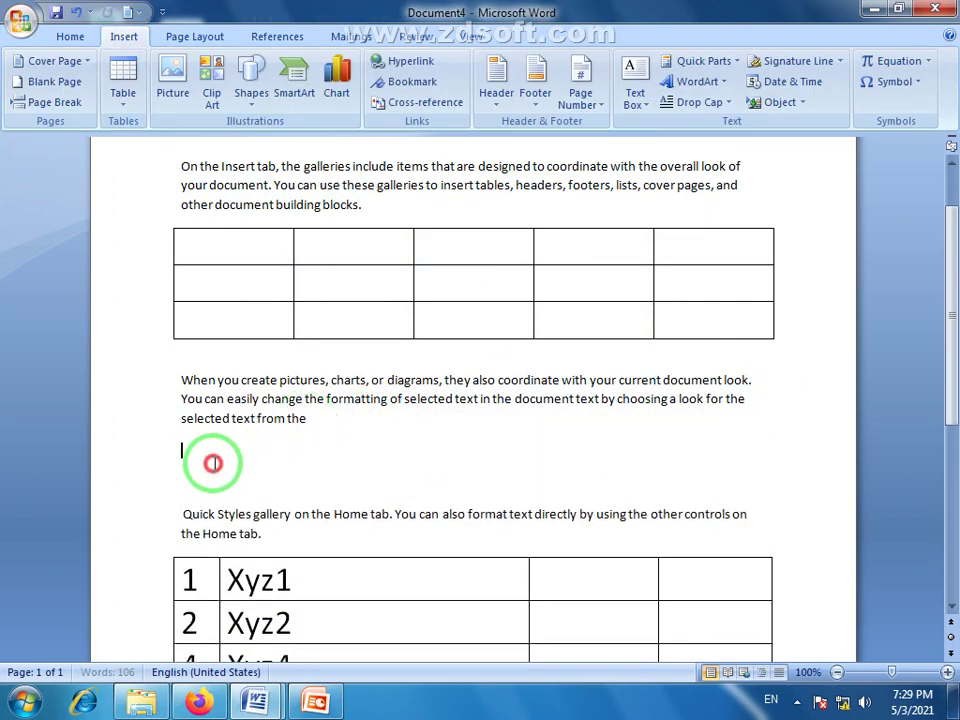
left_click(122, 108)
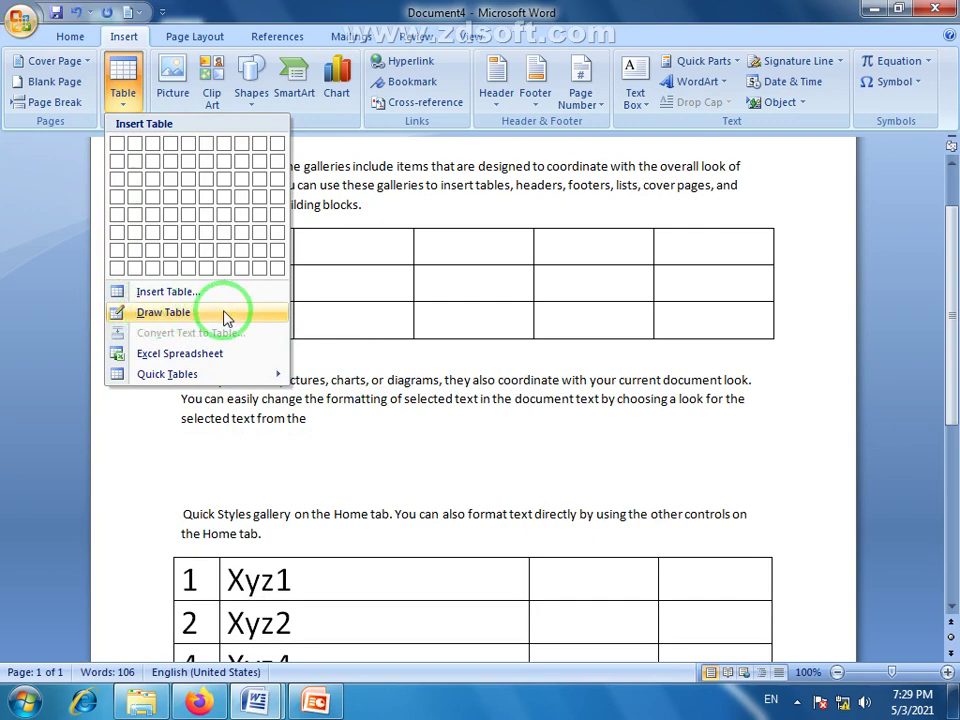
left_click(510, 267)
left_click_drag(236, 264, 748, 328)
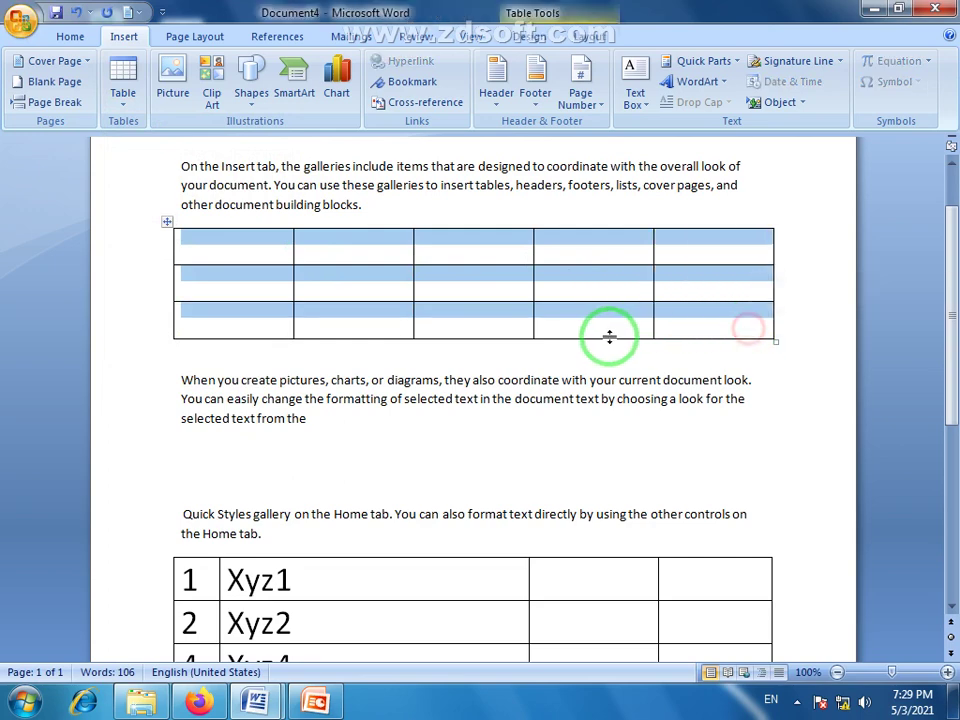
left_click(603, 330)
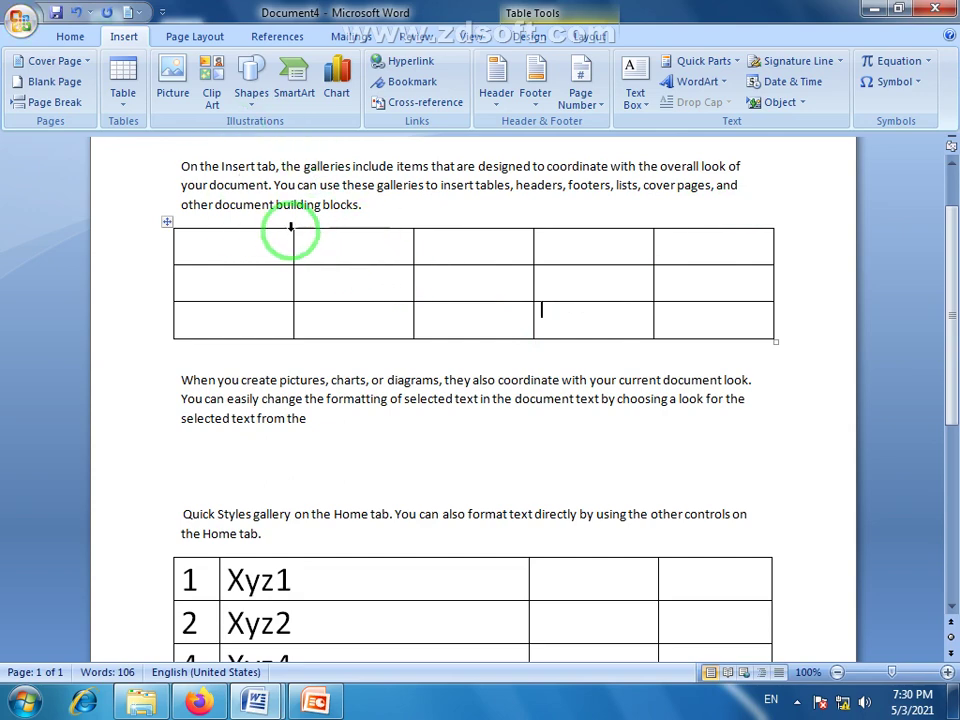
- With Draw Table, divide the five-column table's cells vertically: fourth column's upper two rows, third column's bottom cell and second column's middle cell
left_click(123, 105)
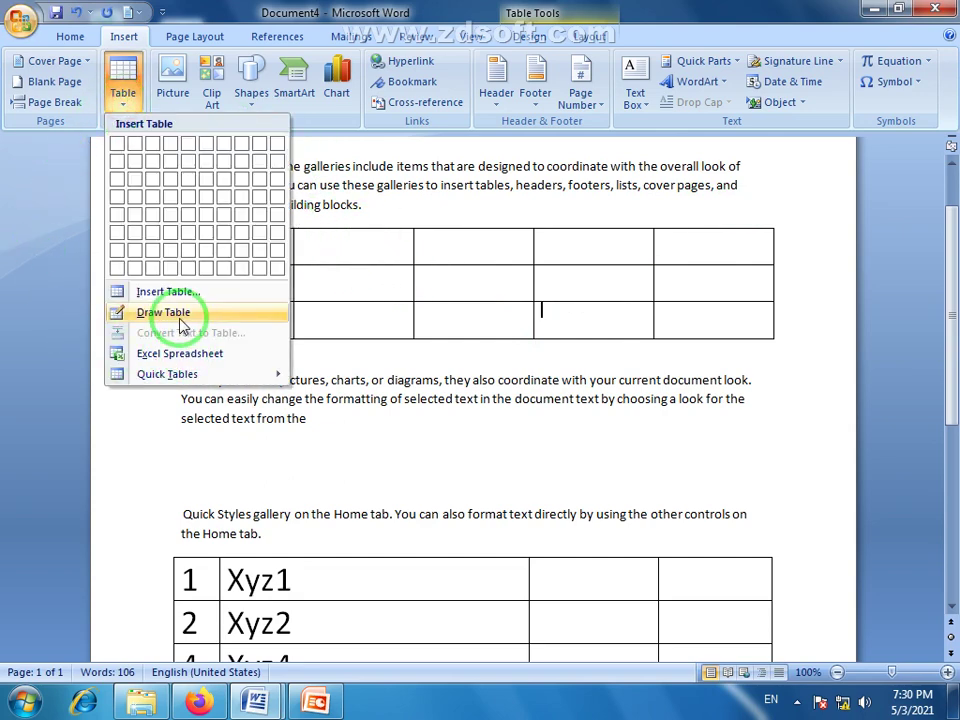
left_click(180, 316)
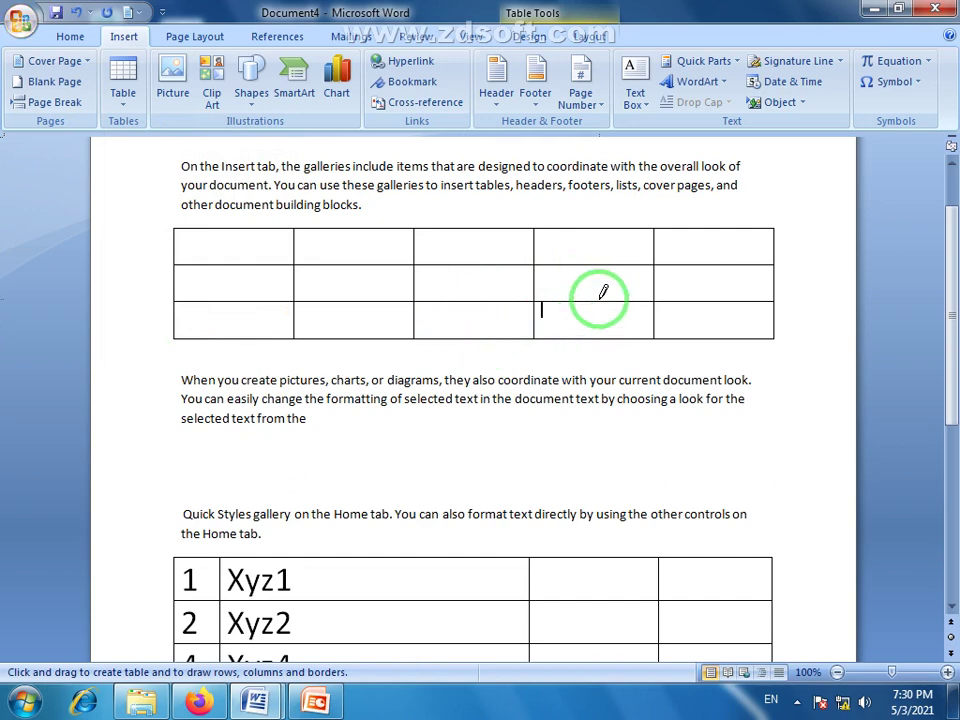
left_click_drag(590, 258, 589, 300)
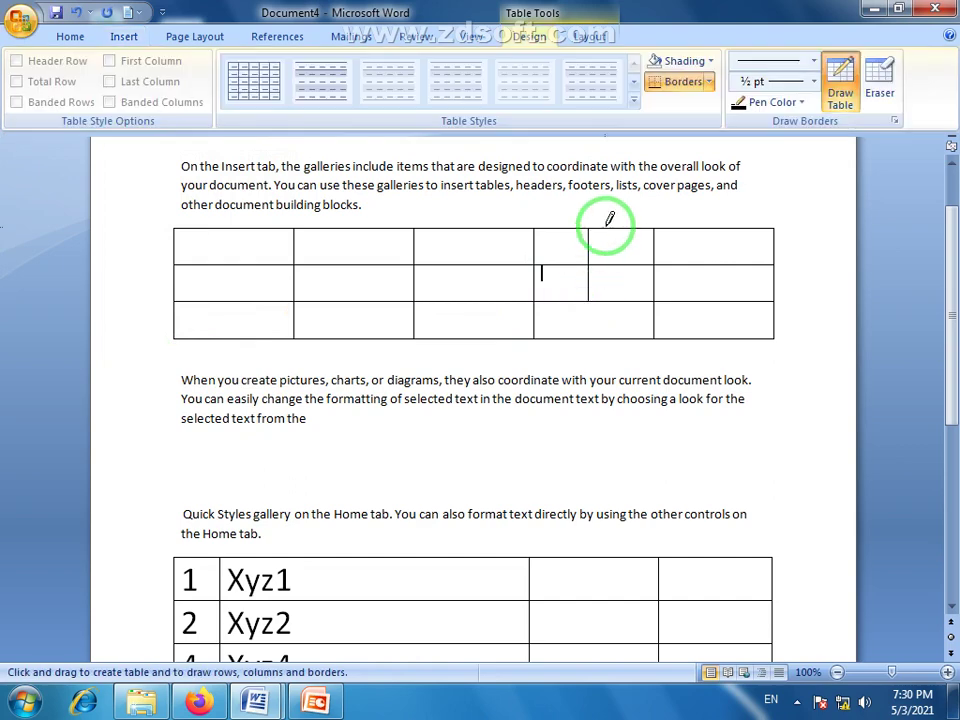
left_click_drag(466, 299, 464, 336)
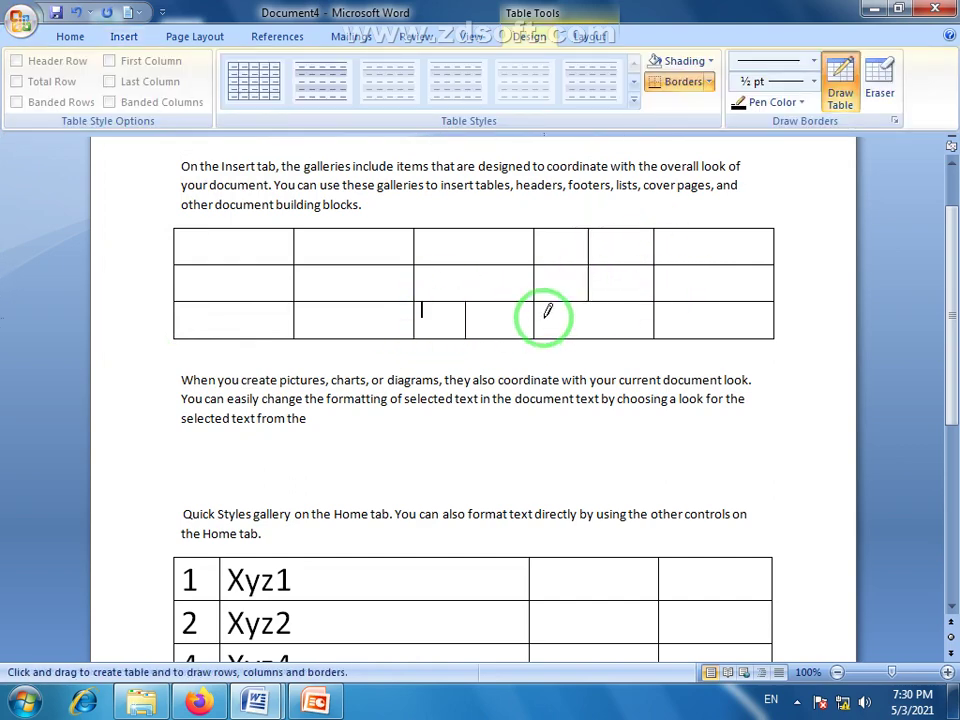
left_click_drag(352, 258, 348, 300)
- Draw a table with two rows and three columns in the gap above the "Quick Styles gallery" paragraph
left_click_drag(957, 287, 954, 368)
mouse_move(186, 227)
left_mouse_down()
mouse_move(561, 272)
mouse_move(790, 277)
left_mouse_up()
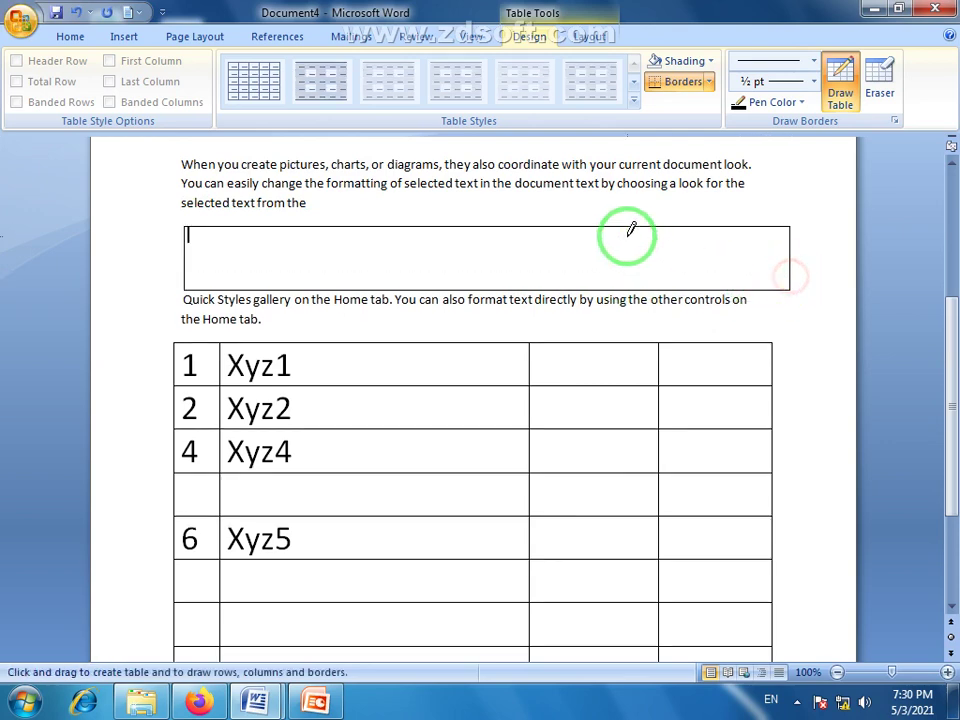
left_click_drag(189, 260, 775, 258)
left_click_drag(589, 227, 589, 291)
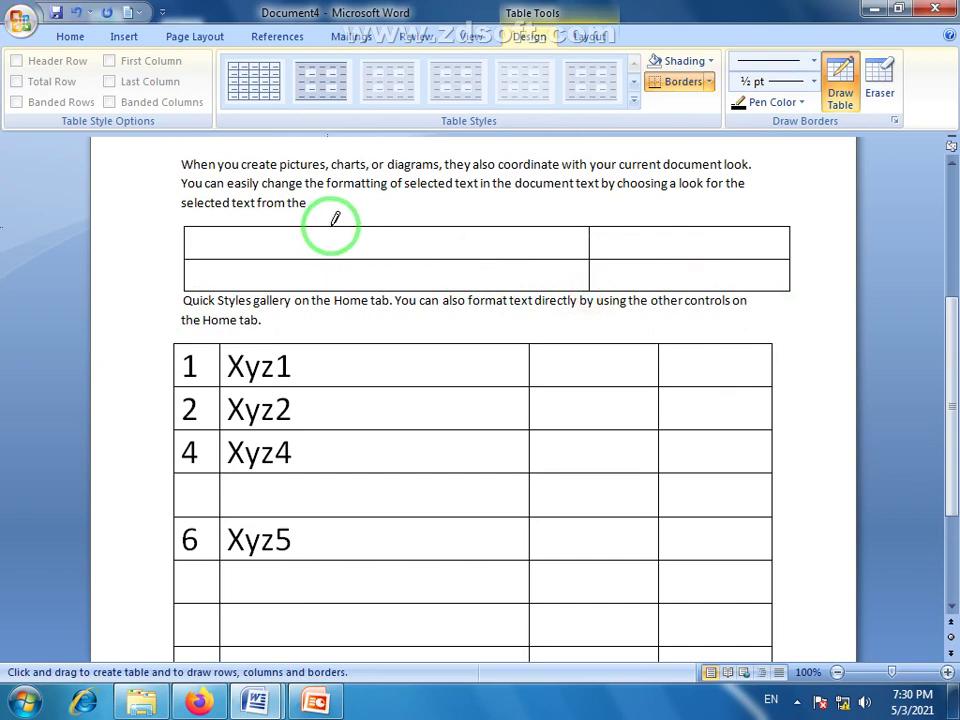
left_click_drag(340, 228, 338, 289)
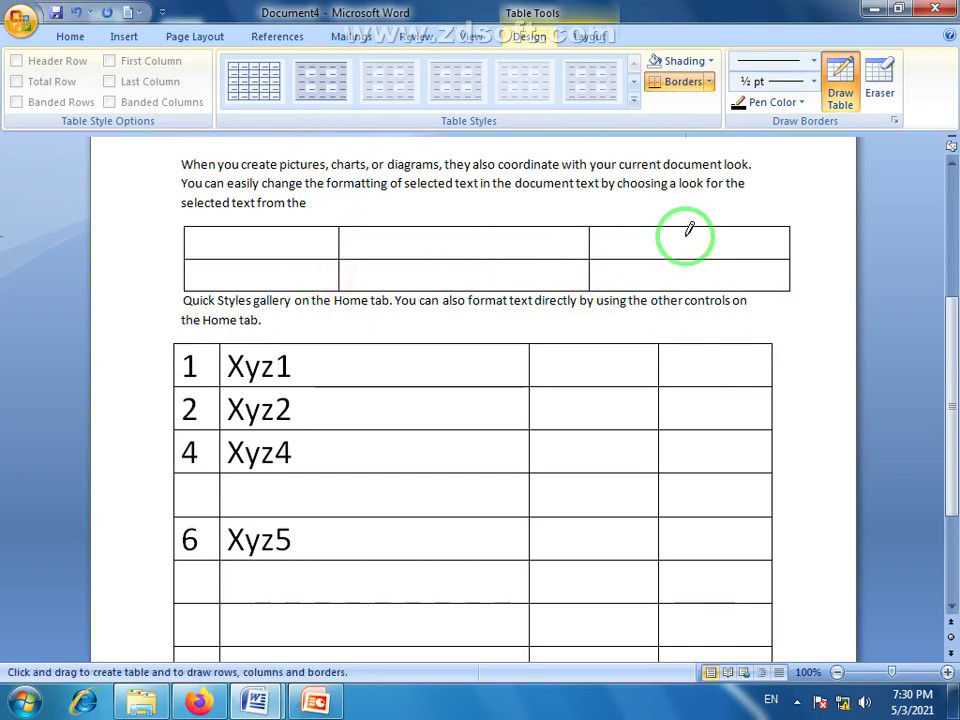
- Insert a blank page into the document
scroll(955, 352, "down", 4)
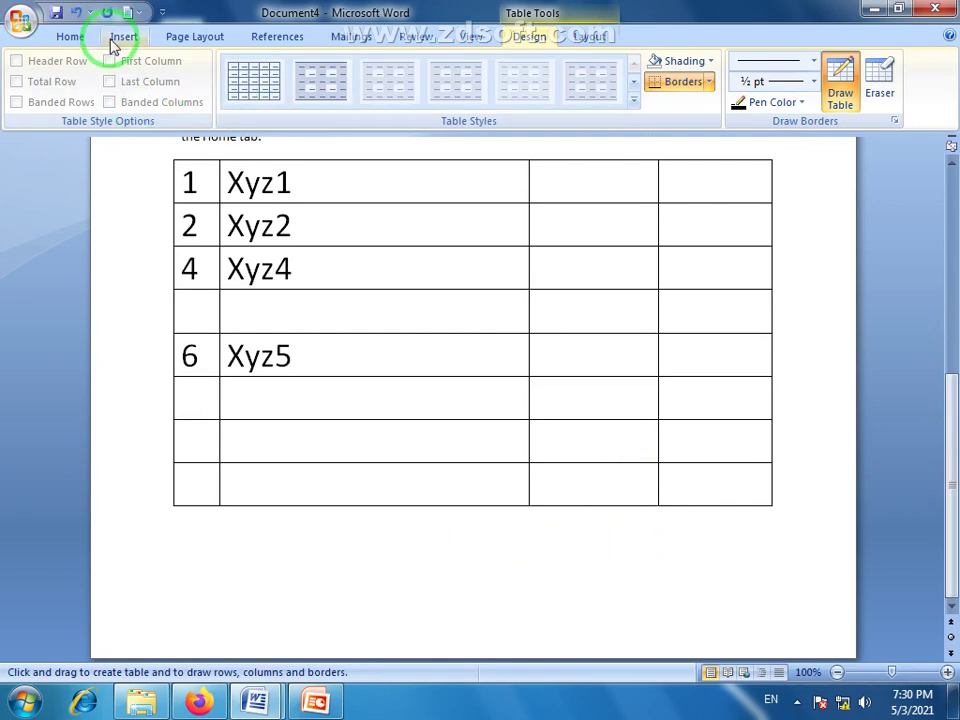
left_click(118, 37)
left_click(58, 82)
- Draw the outer frame of a new single-cell table on the blank page
left_click_drag(943, 285, 951, 348)
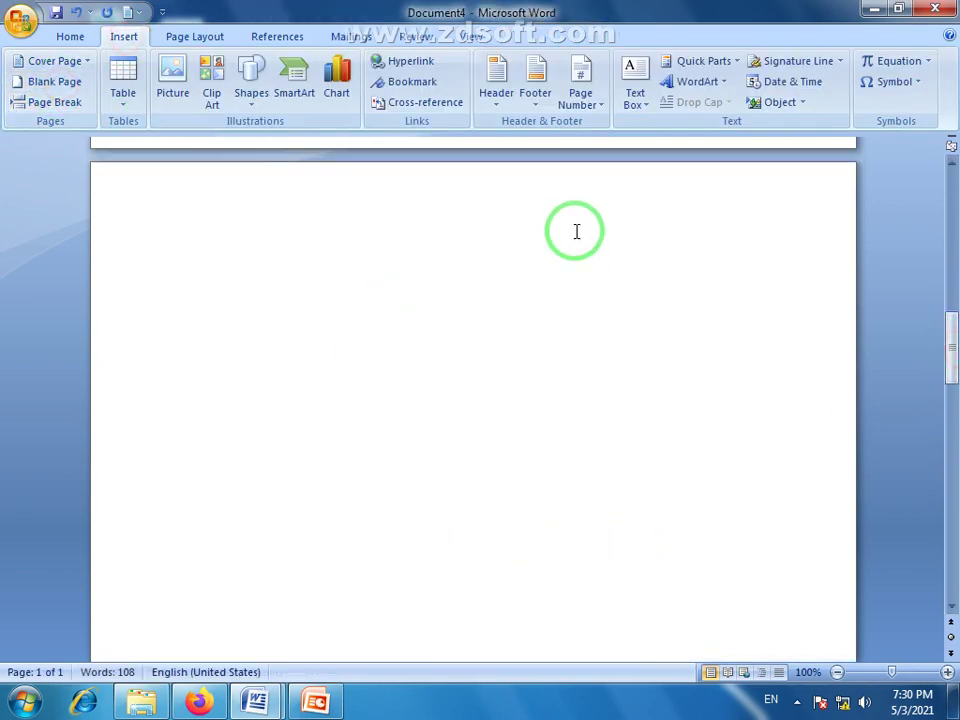
left_click(123, 110)
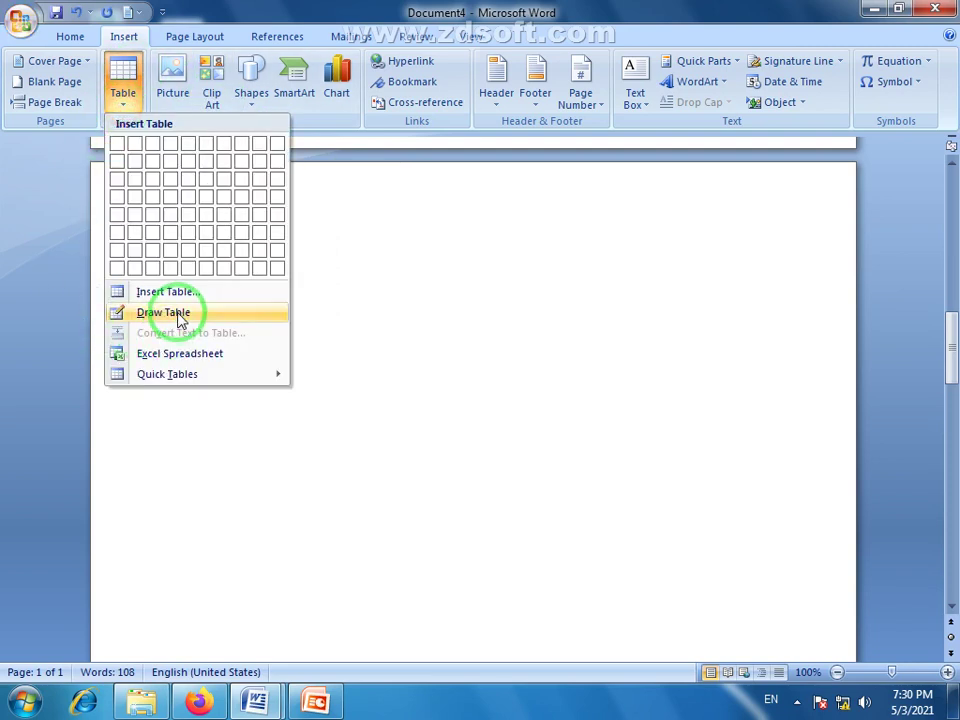
left_click(148, 313)
mouse_move(270, 321)
left_mouse_down()
mouse_move(527, 379)
mouse_move(761, 447)
left_mouse_up()
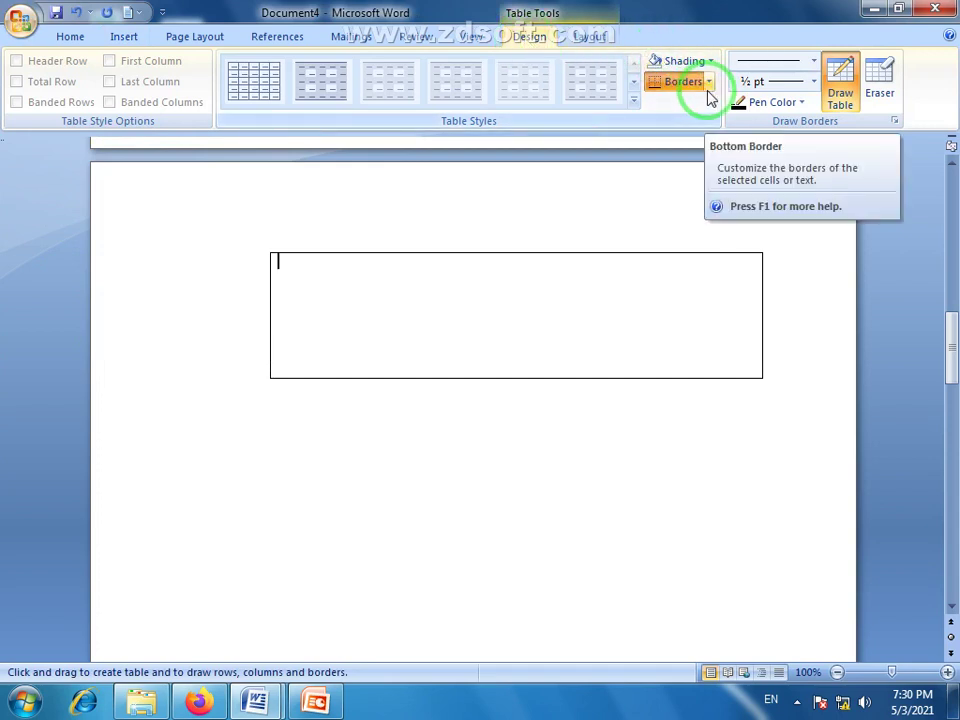
- Choose the 3 pt thick-thin double line style and divide the new frame with one horizontal and one vertical line
left_click(816, 64)
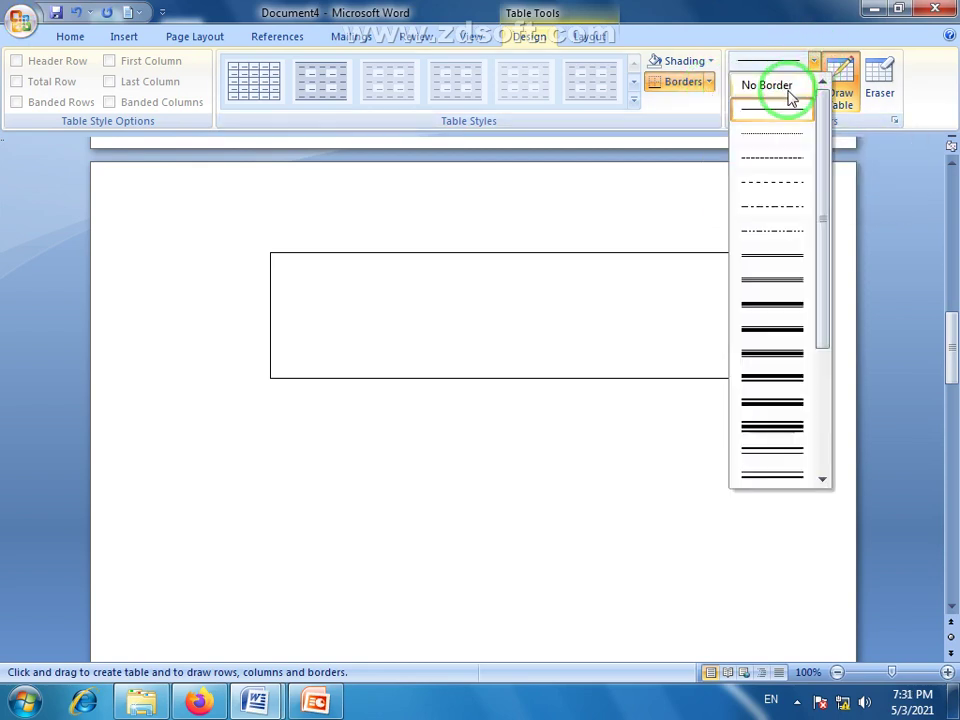
left_click(773, 308)
mouse_move(285, 298)
left_mouse_down()
mouse_move(679, 315)
mouse_move(720, 305)
left_mouse_up()
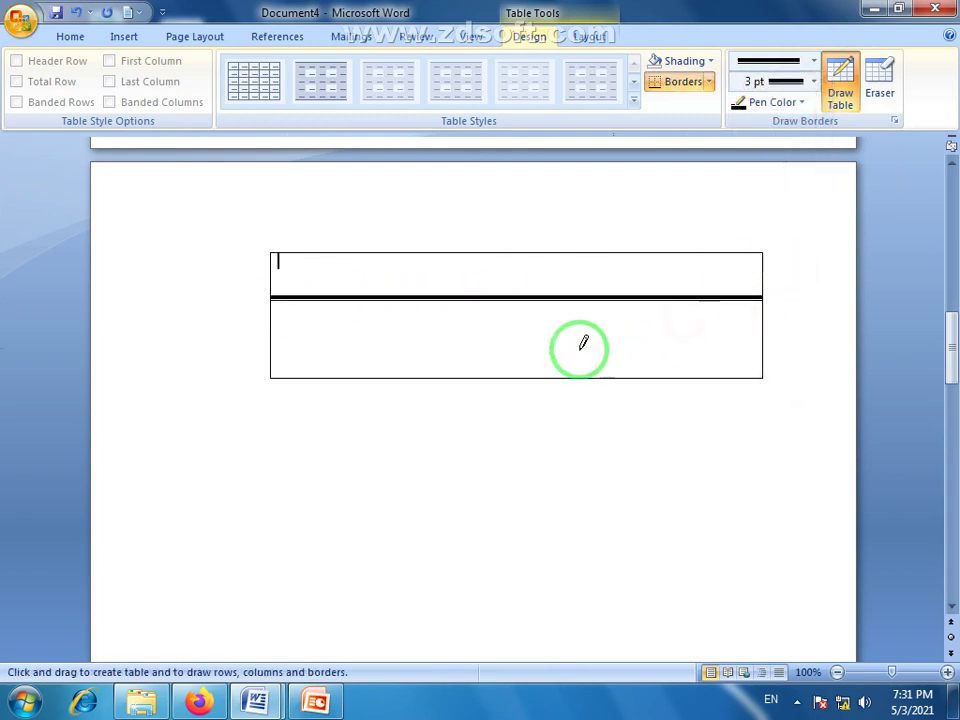
left_click_drag(510, 250, 508, 368)
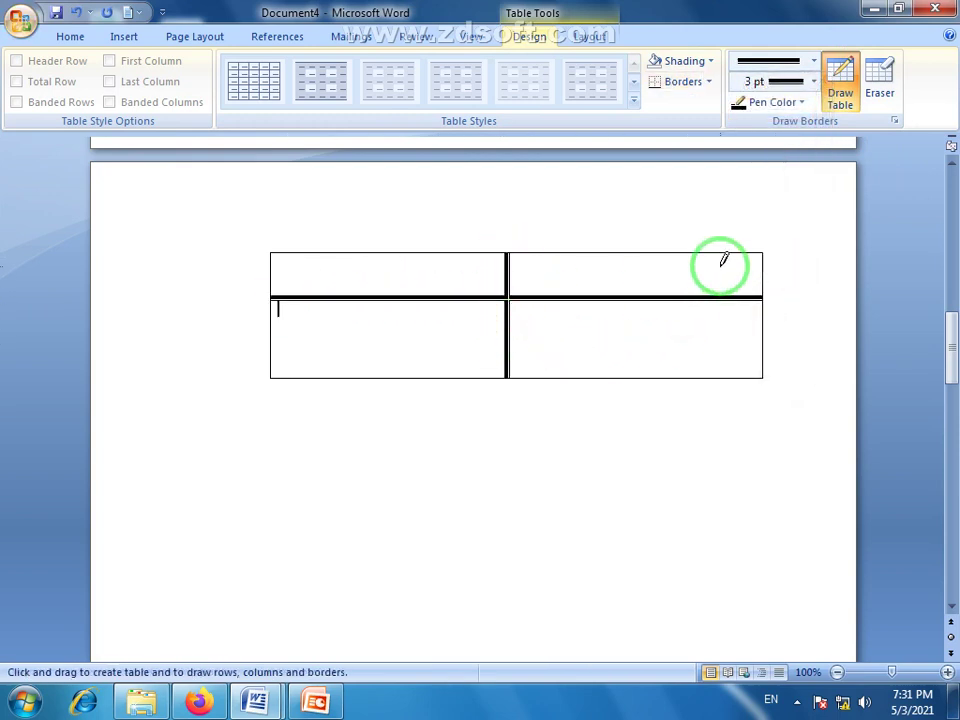
- Set the pen color to red and draw a horizontal line through the lower row of the double-lined table, and stop drawing
left_click(799, 101)
left_click(767, 266)
mouse_move(763, 338)
left_mouse_down()
mouse_move(407, 343)
mouse_move(430, 348)
left_mouse_up()
left_click_drag(953, 335, 949, 148)
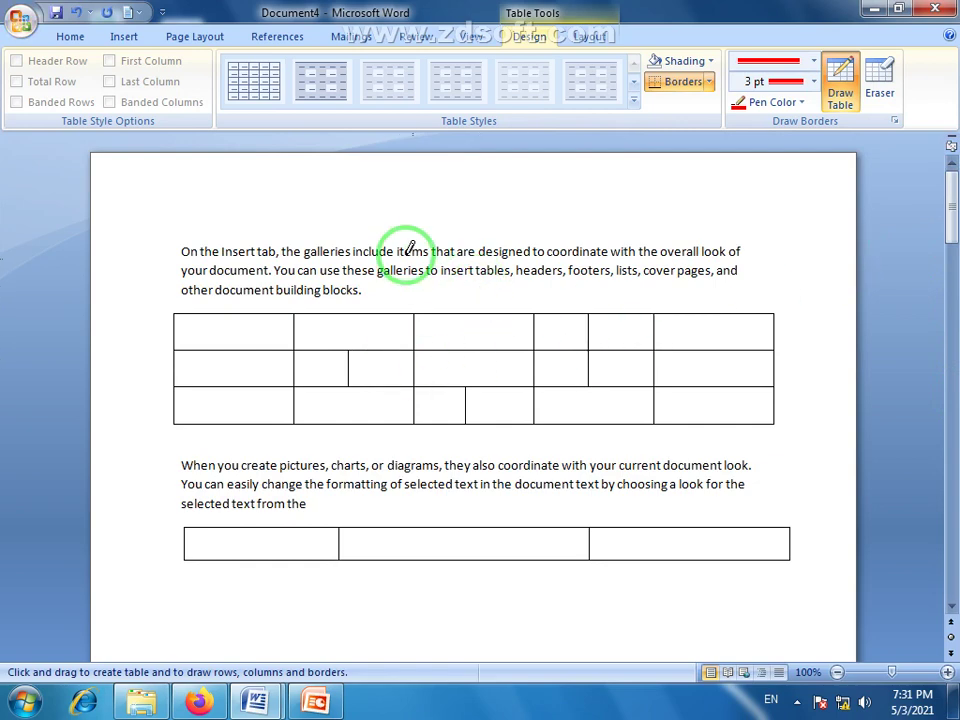
key("Escape")
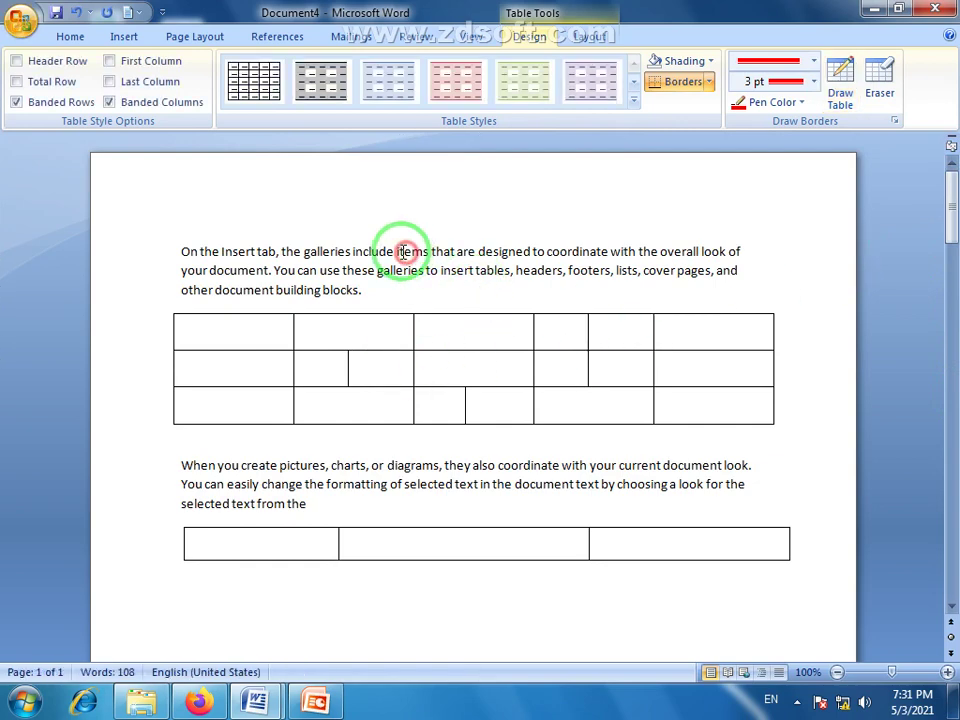
left_click(118, 38)
left_click(123, 100)
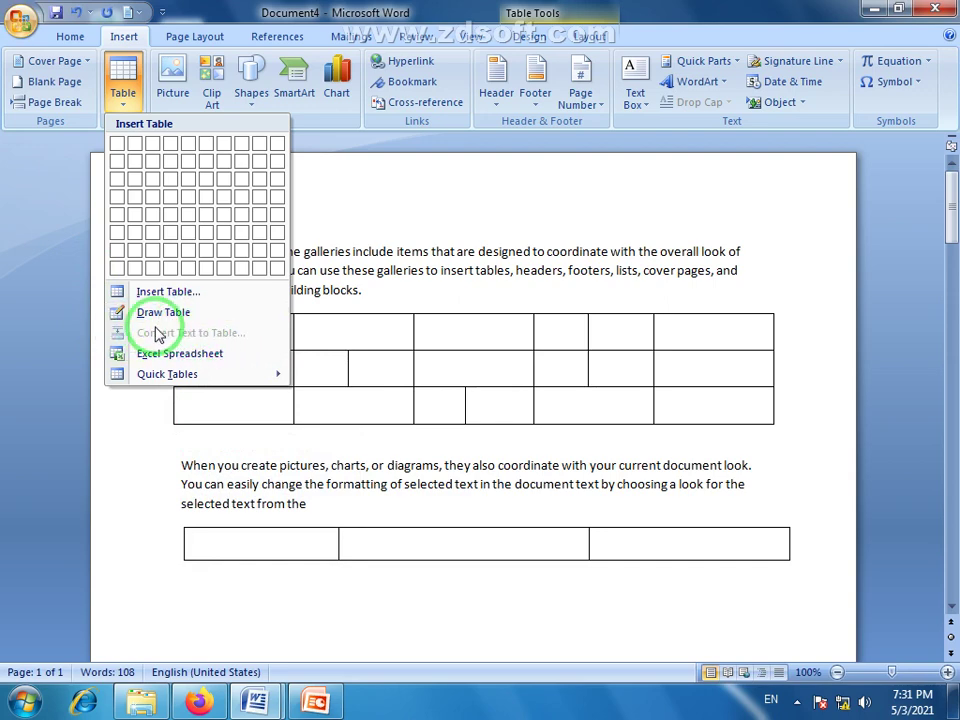
left_click(362, 278)
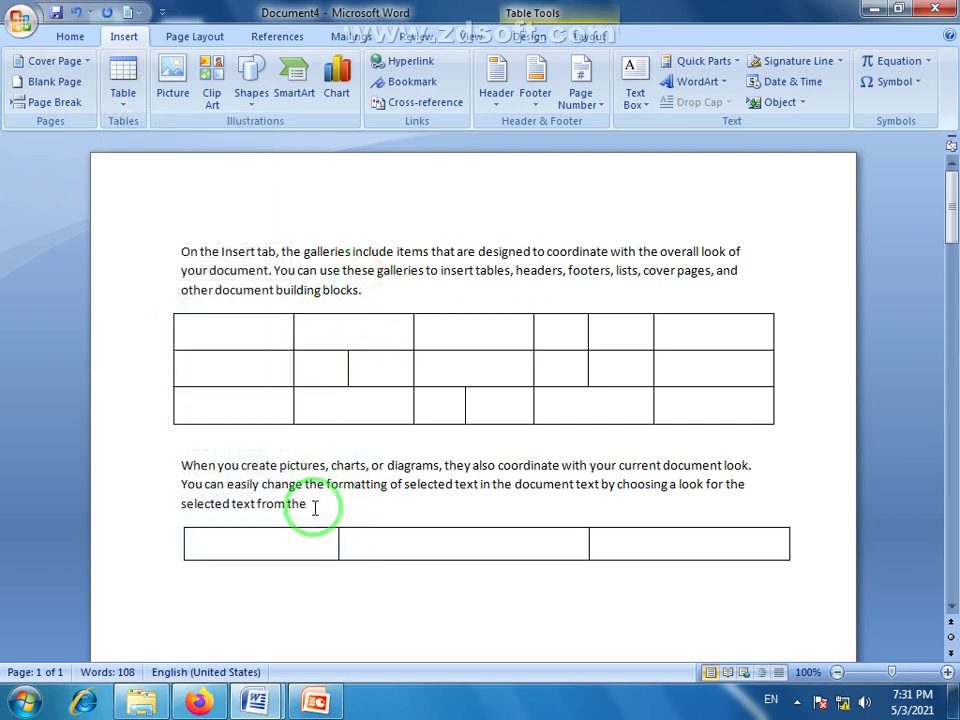
left_click_drag(312, 507, 180, 473)
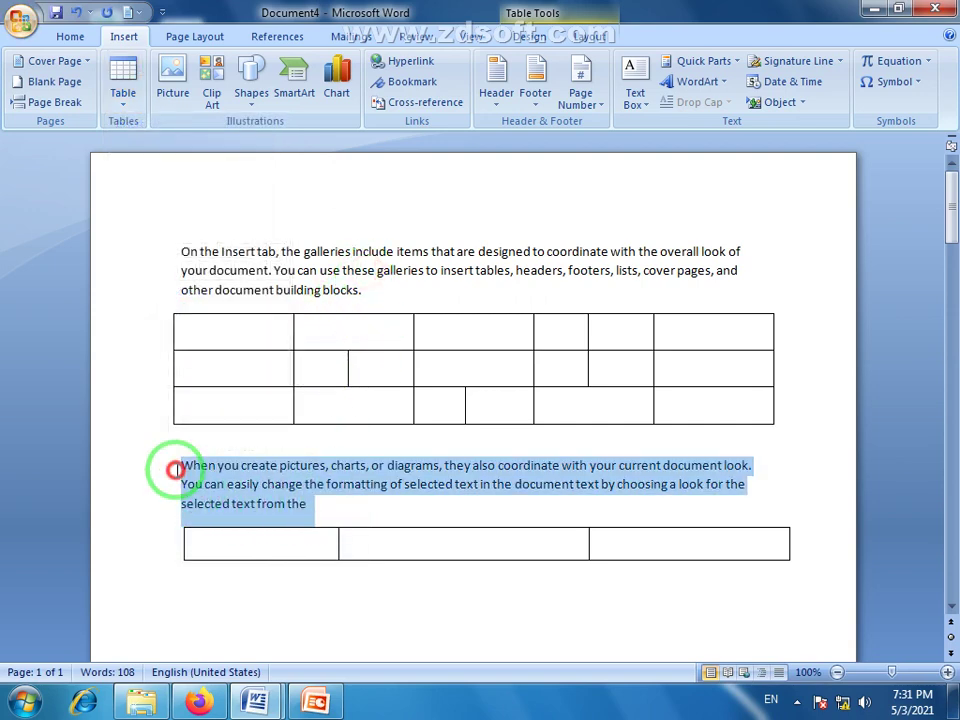
left_click(248, 484)
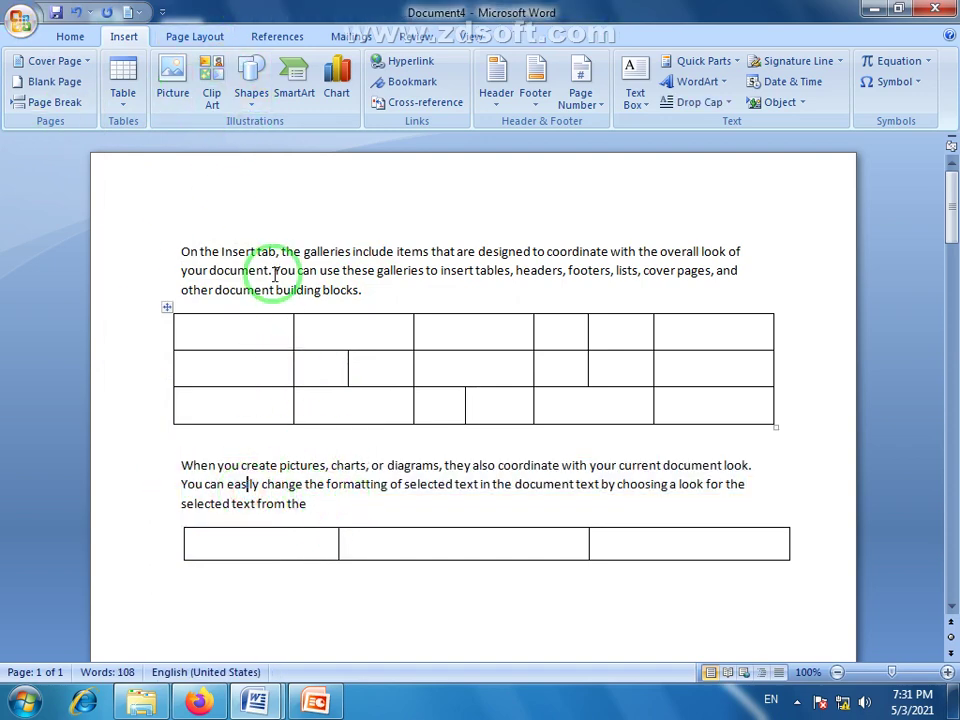
left_click(122, 92)
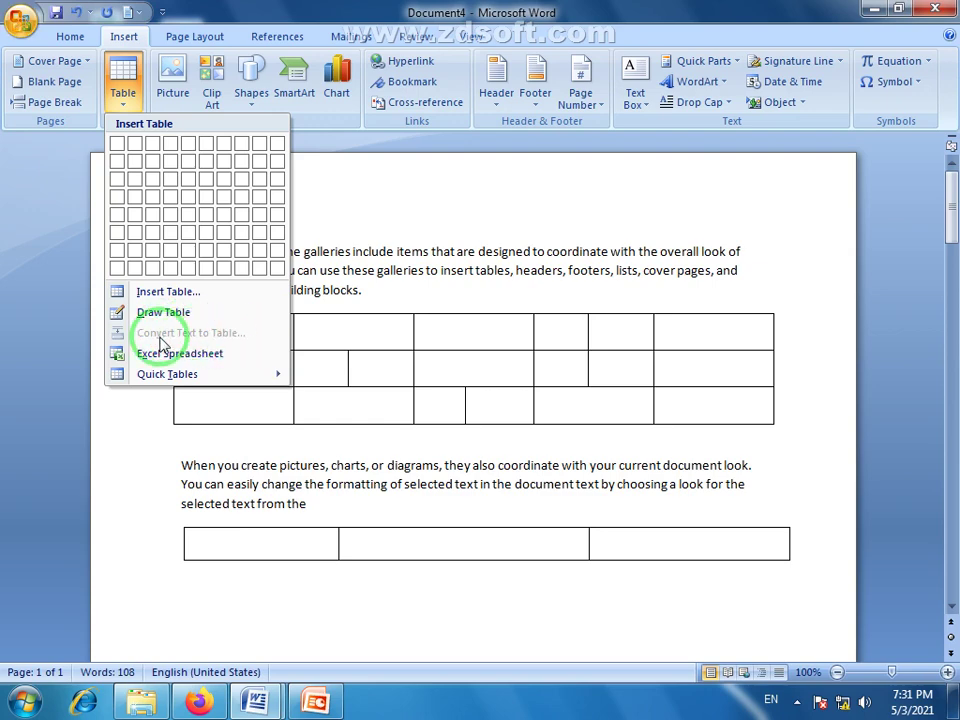
left_click(268, 485)
- Convert the "When you create pictures" paragraph to a table with 4 columns, separating the text at commas
left_click_drag(317, 516, 185, 470)
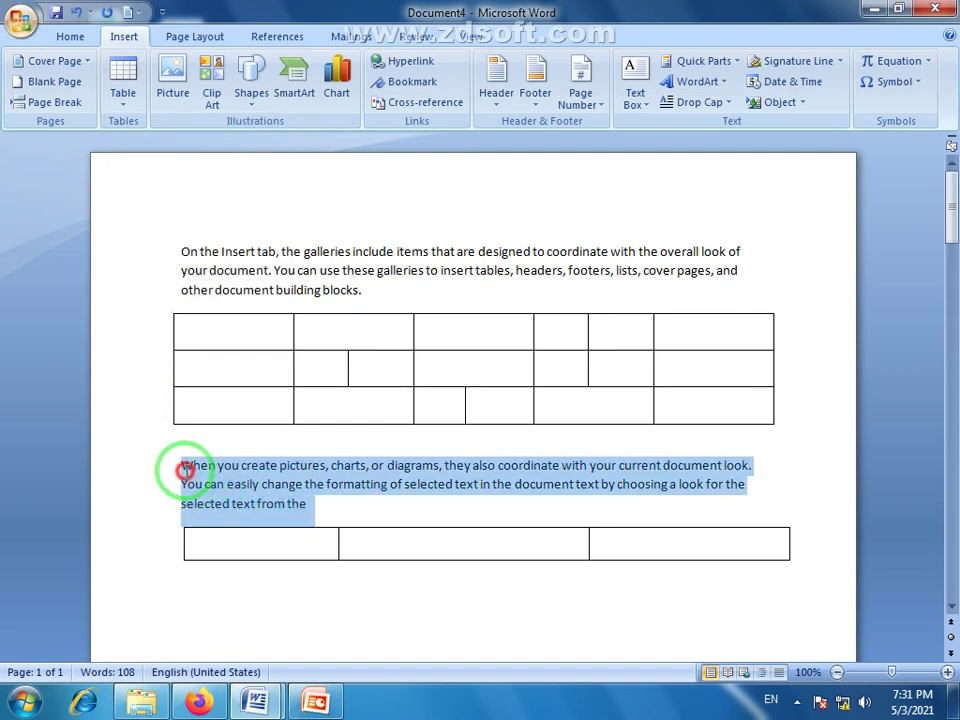
left_click(122, 95)
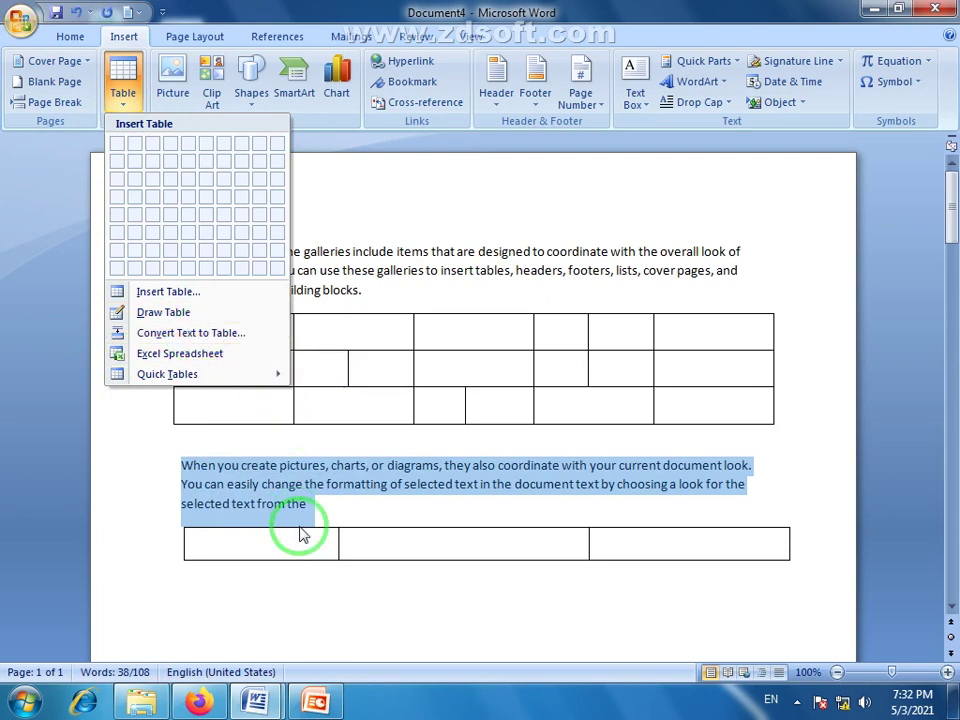
left_click(180, 332)
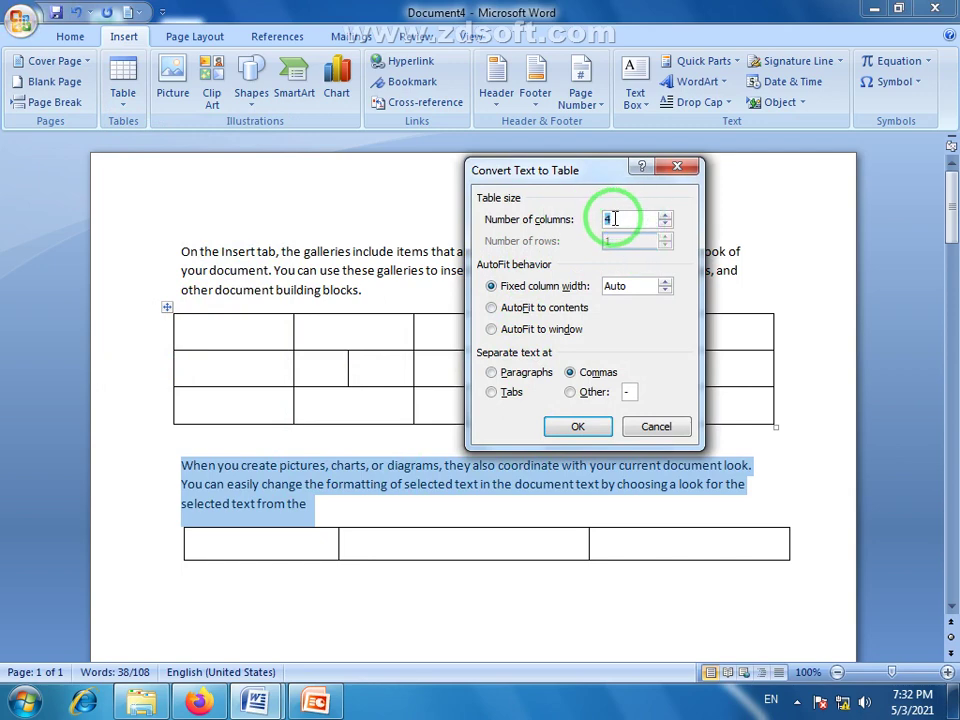
left_click(580, 427)
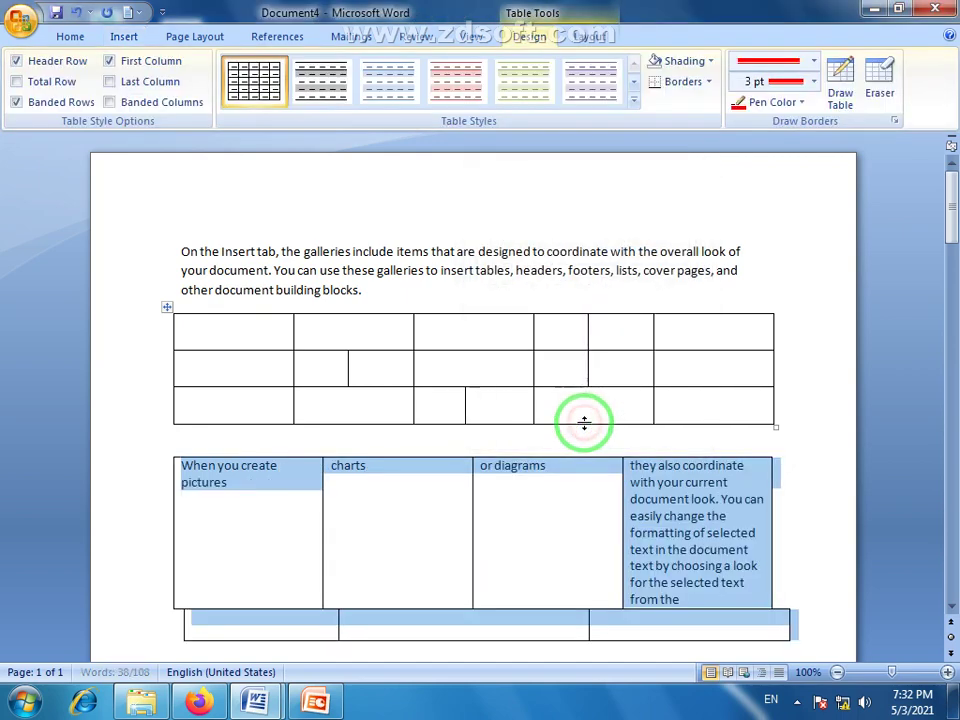
scroll(651, 522, "down", 2)
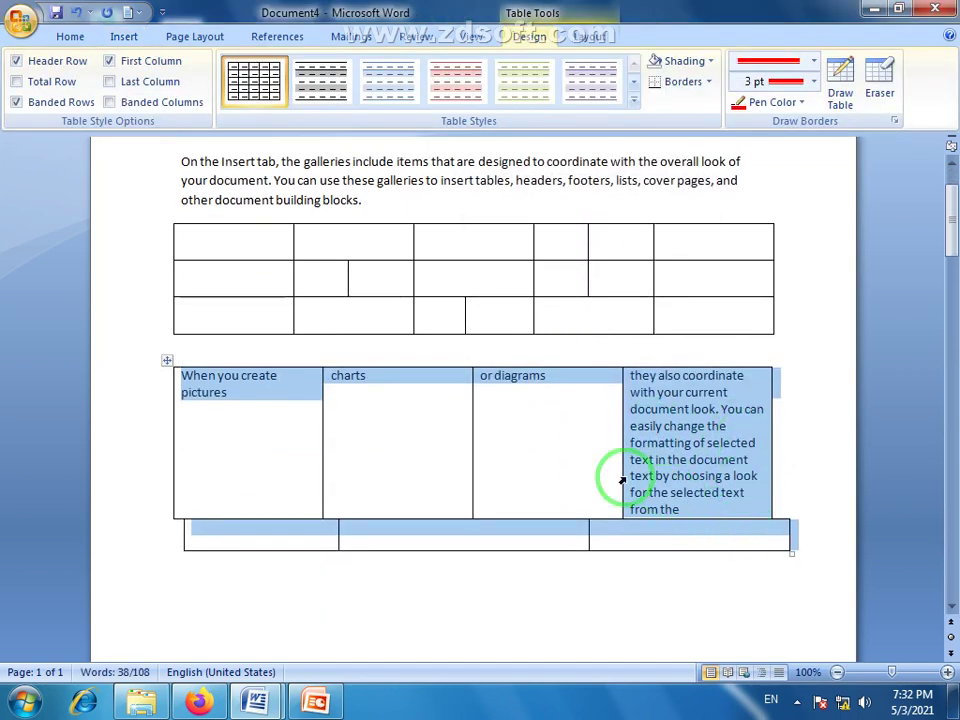
left_click(536, 456)
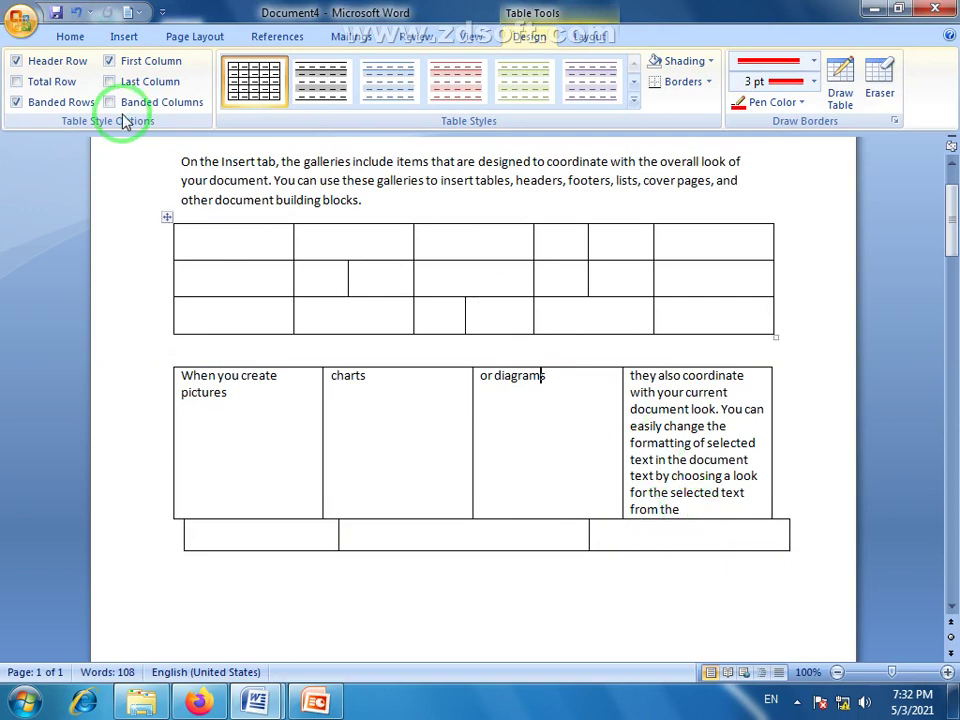
left_click(70, 37)
left_click(120, 38)
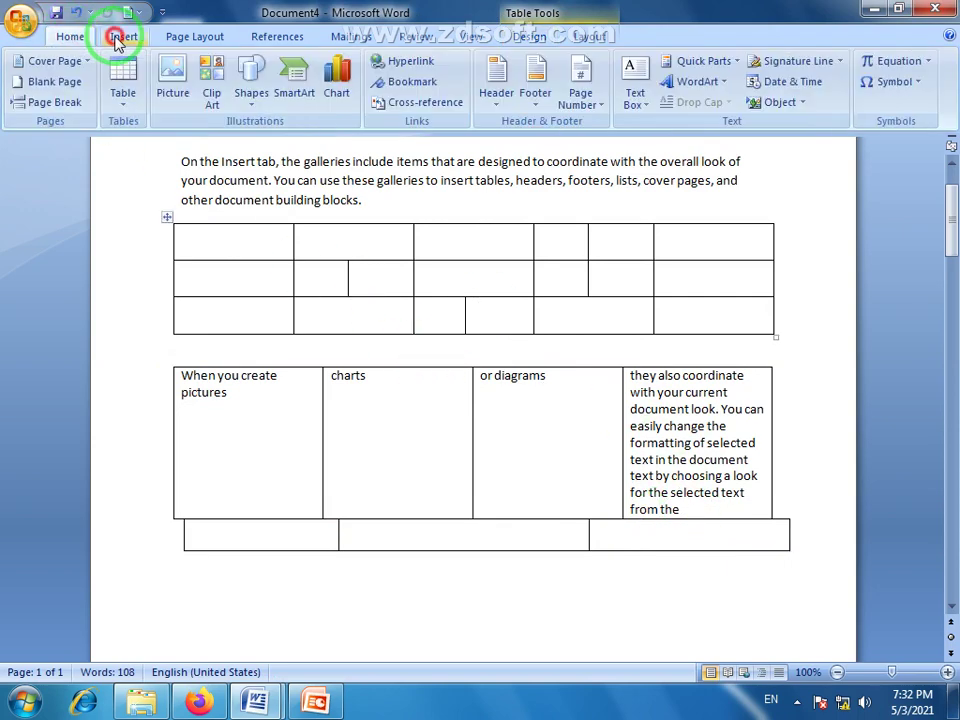
left_click(122, 92)
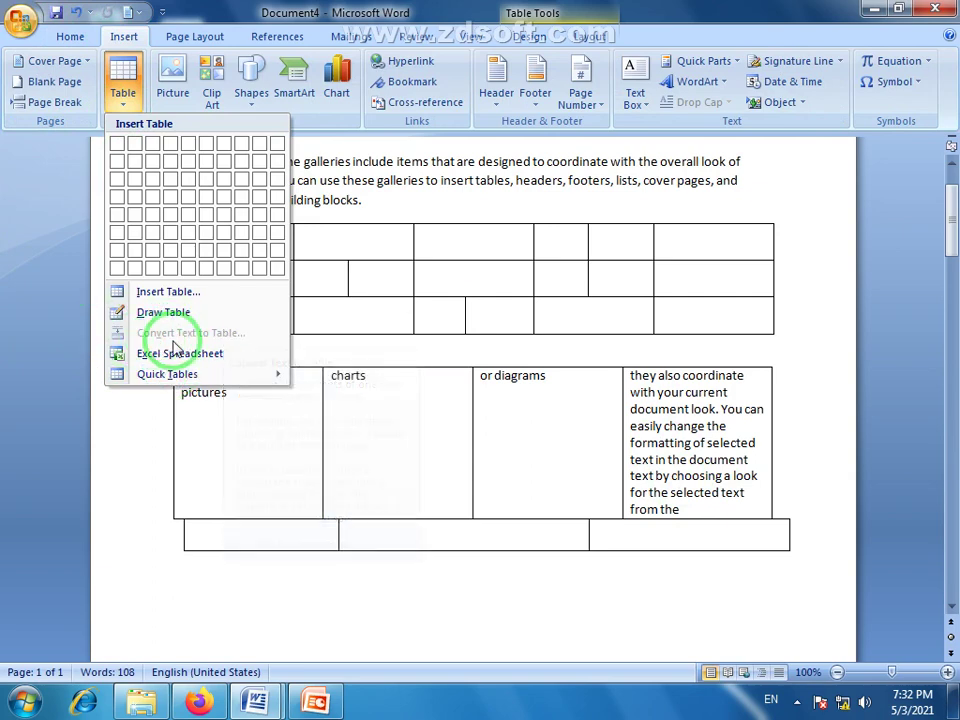
left_click(514, 471)
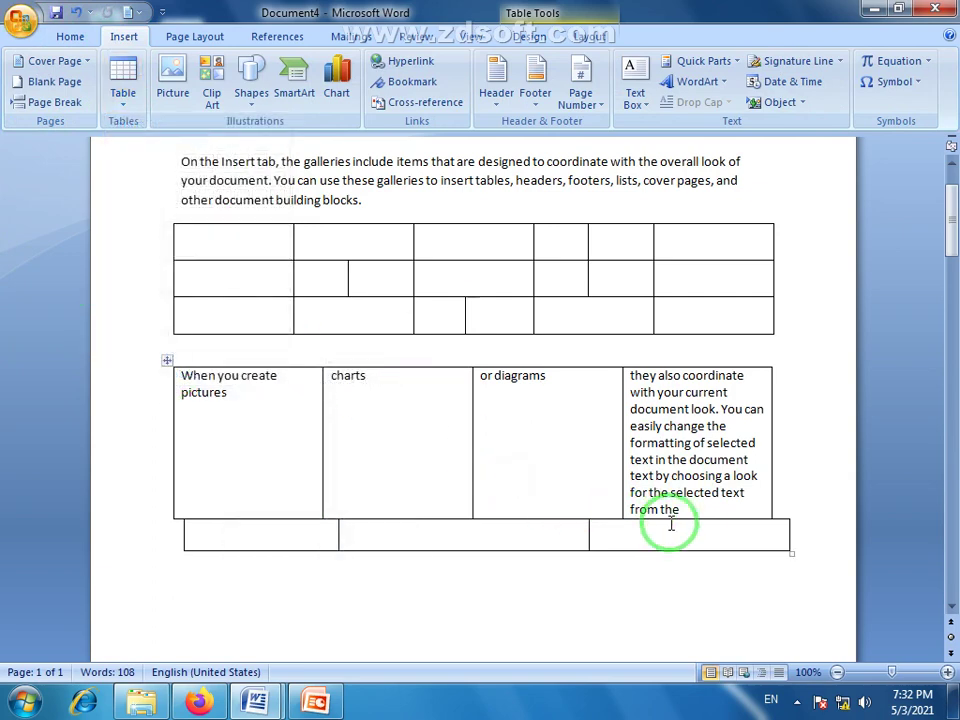
- Try to apply Convert Text to Table to the text inside the four-column table
left_click_drag(683, 508, 228, 400)
left_click_drag(948, 270, 950, 240)
left_click_drag(688, 454, 215, 364)
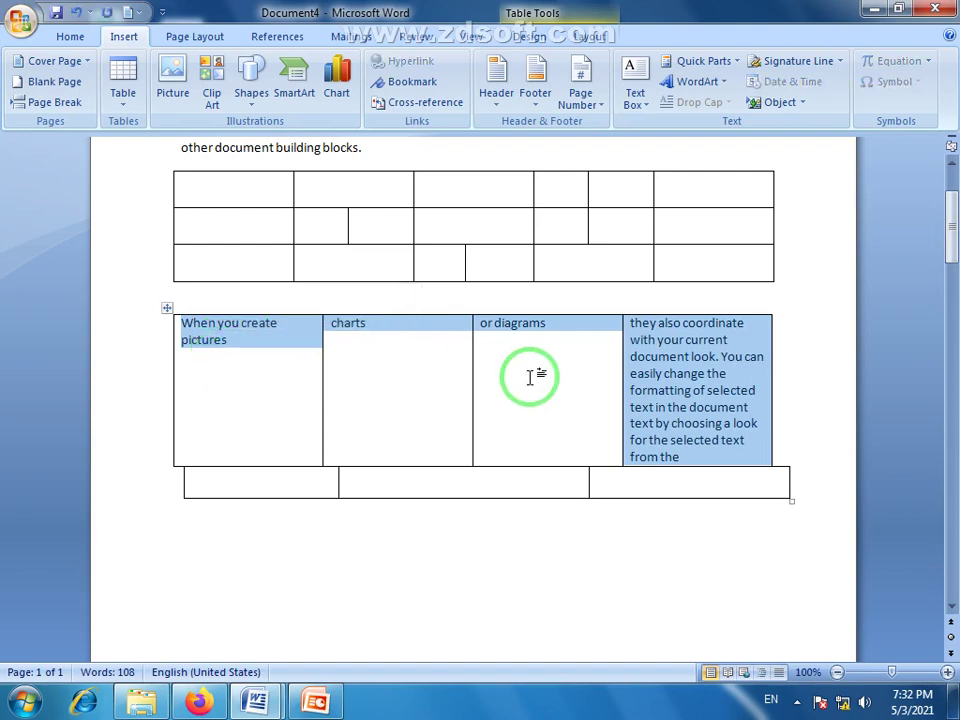
left_click(123, 99)
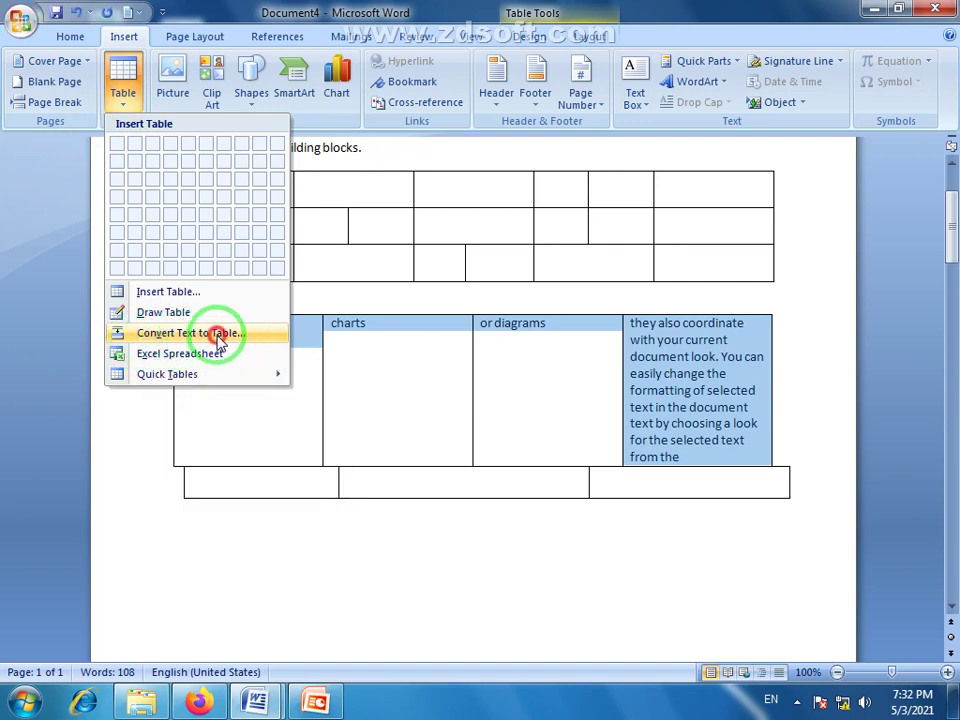
left_click(218, 334)
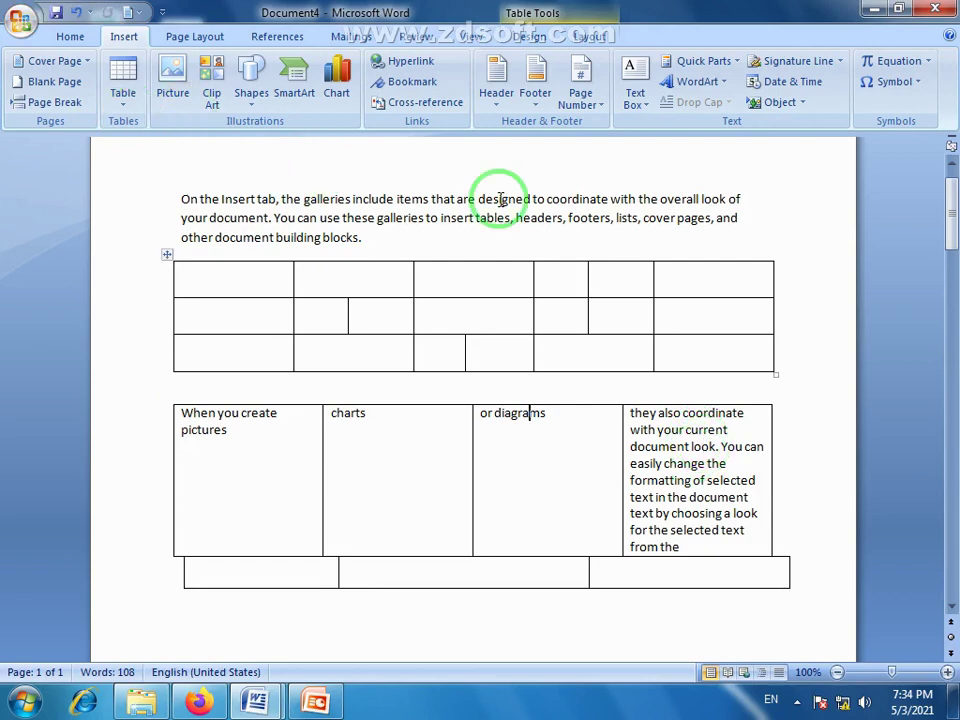
left_click(124, 100)
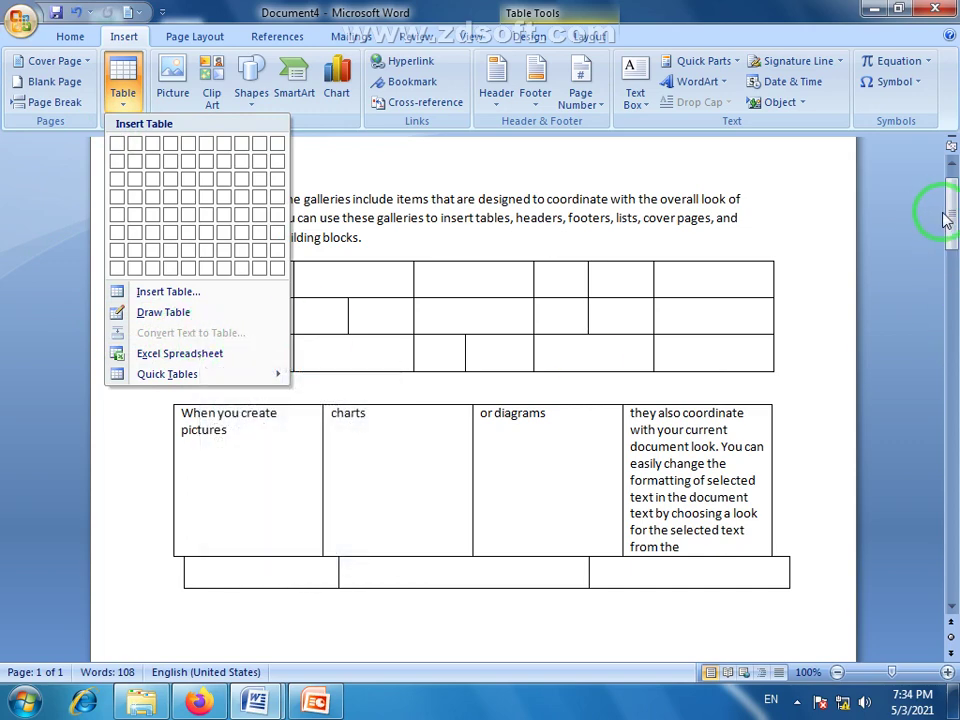
left_click_drag(950, 220, 946, 212)
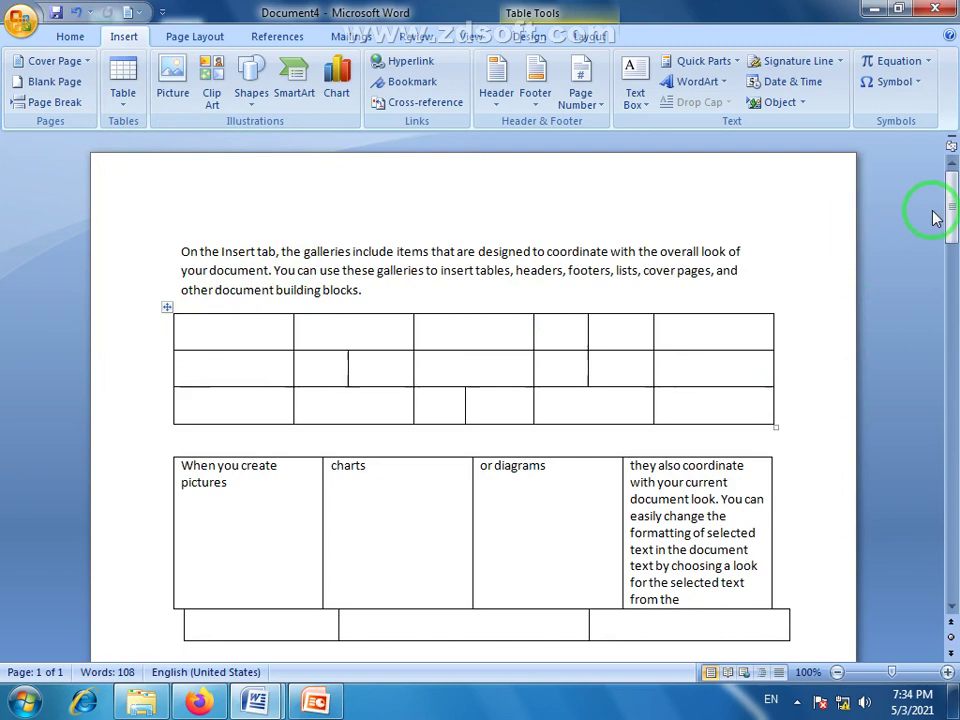
mouse_move(945, 214)
left_mouse_down()
mouse_move(951, 399)
mouse_move(943, 197)
left_mouse_up()
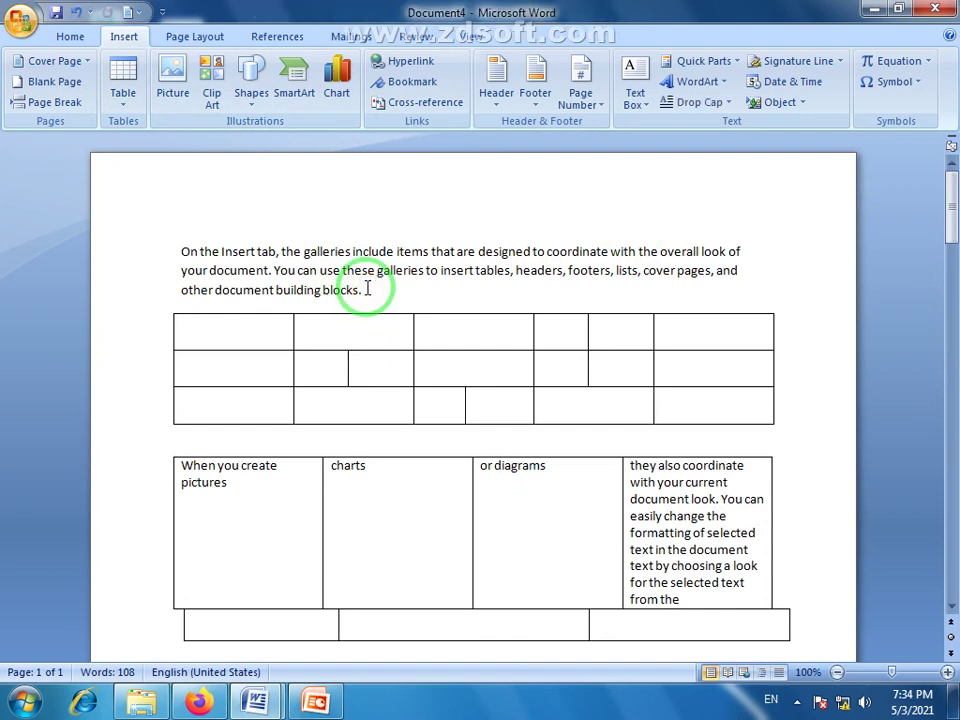
- Paste six copies of the "On the Insert tab" paragraph below the original and add an empty line after the first paragraph
double_click(161, 238)
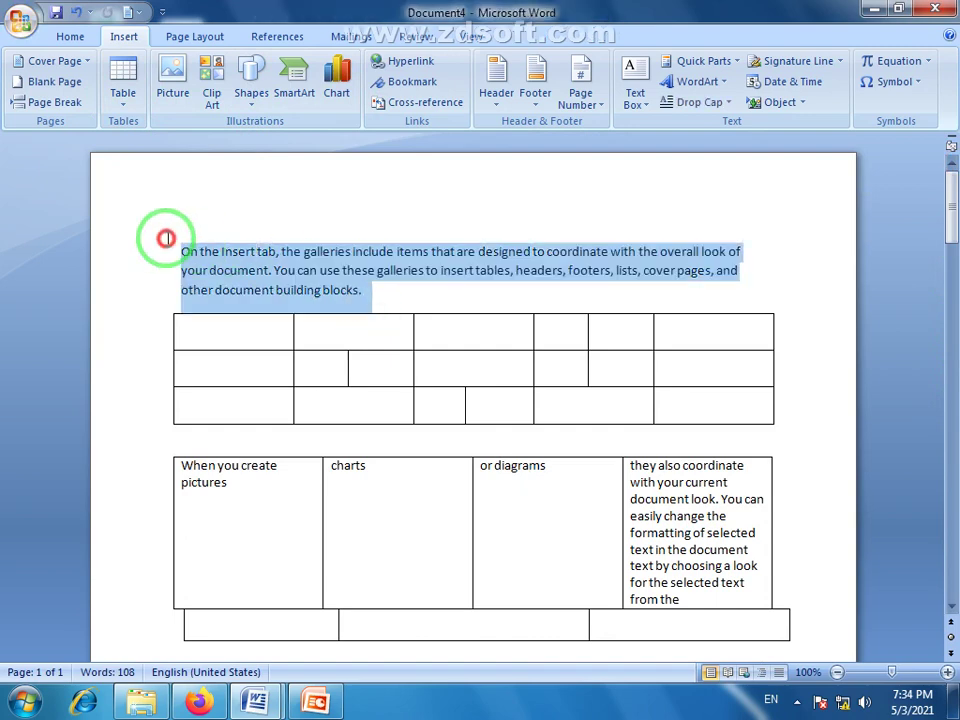
left_click(362, 289)
key("Return")
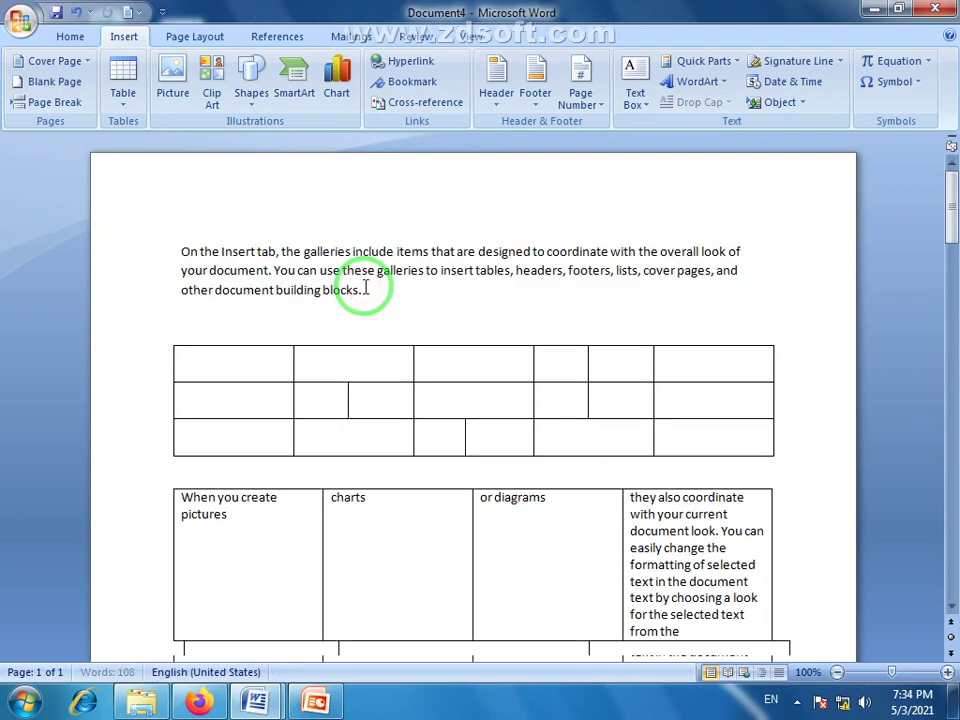
key("ctrl+v")
key("ctrl+v")
key("ctrl+v")
key("ctrl+v")
key("ctrl+v")
key("ctrl+v")
scroll(380, 295, "up", 3)
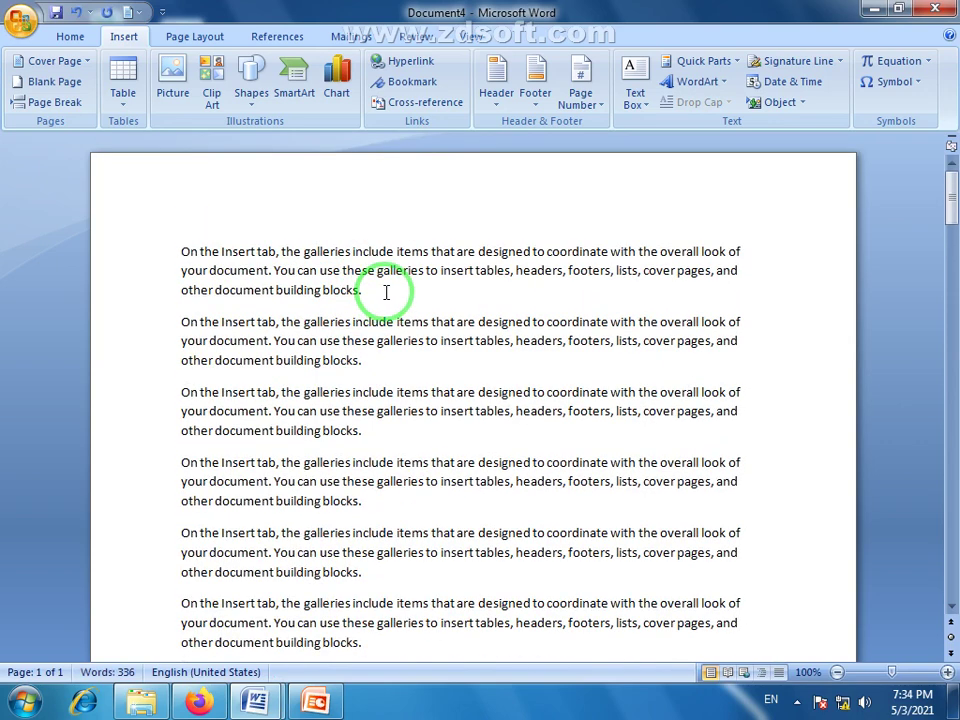
key("Return")
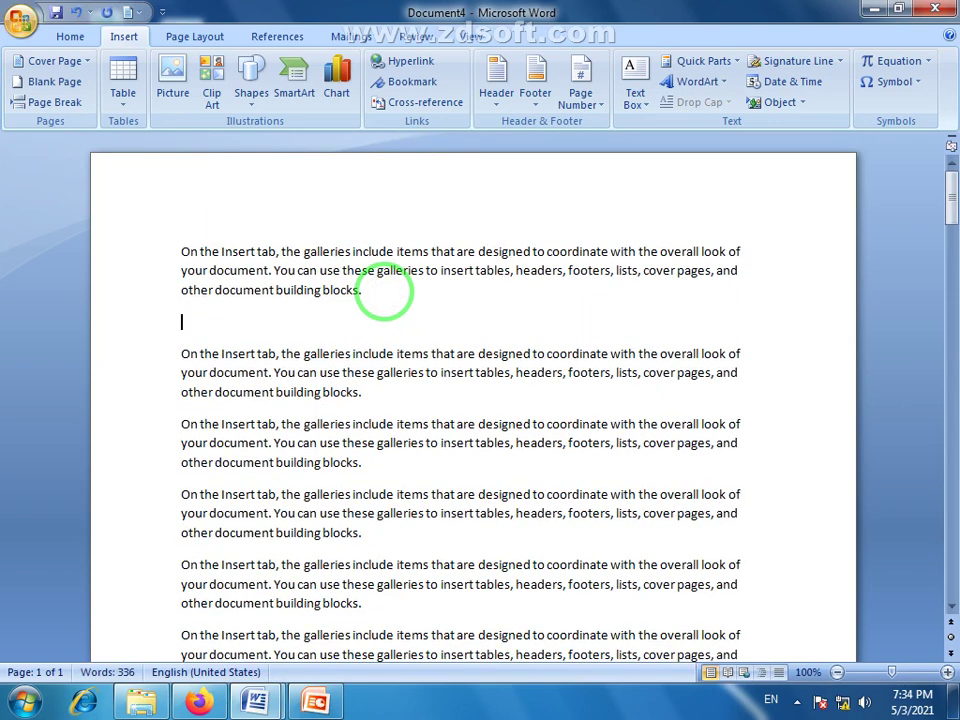
- Insert an Excel spreadsheet on the empty line, enlarge it to nine columns by 13 rows, and return to the document
left_click(126, 100)
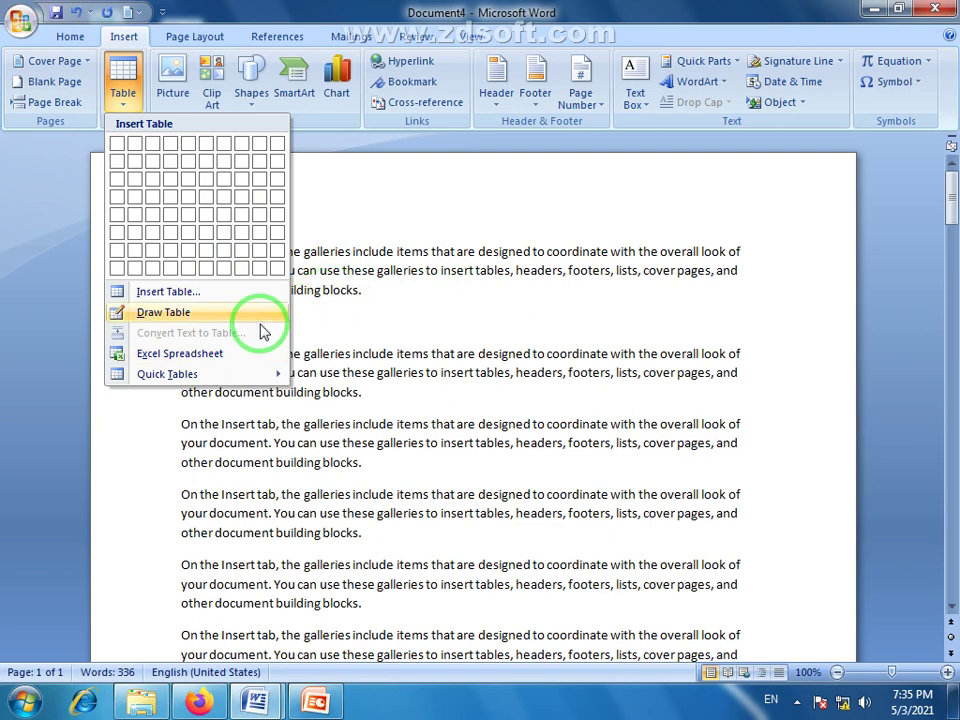
left_click(192, 356)
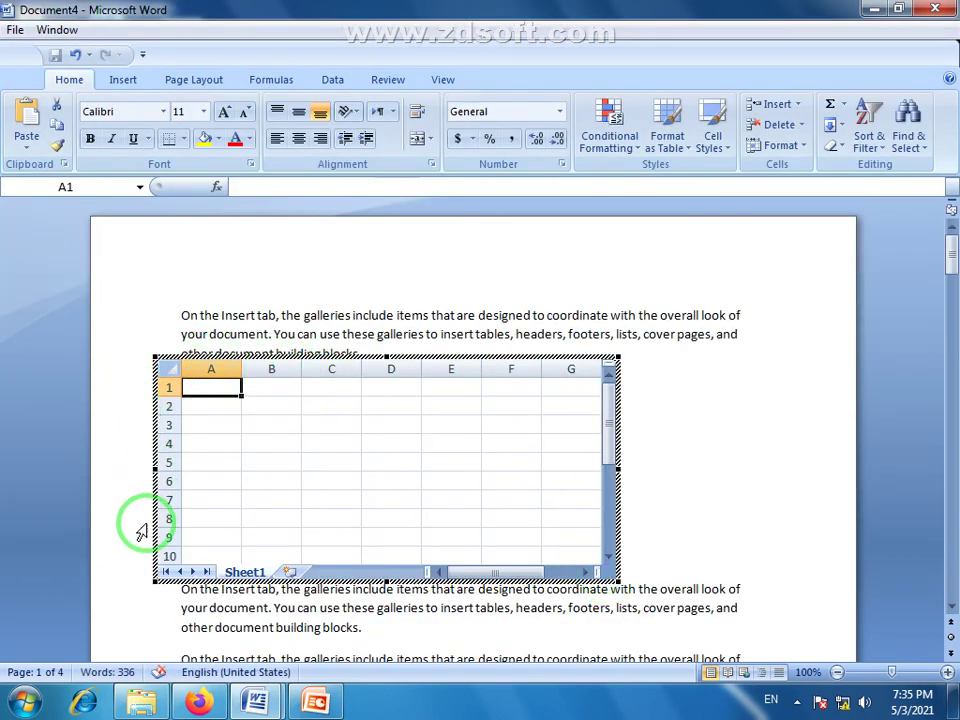
left_click_drag(617, 580, 728, 638)
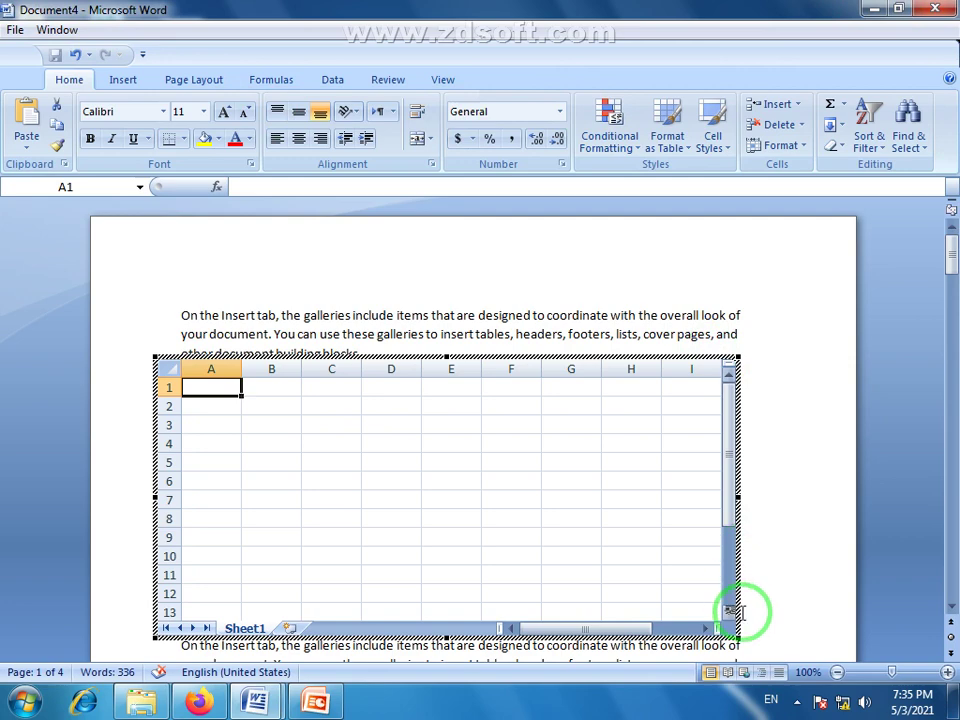
left_click(526, 306)
left_click(521, 345)
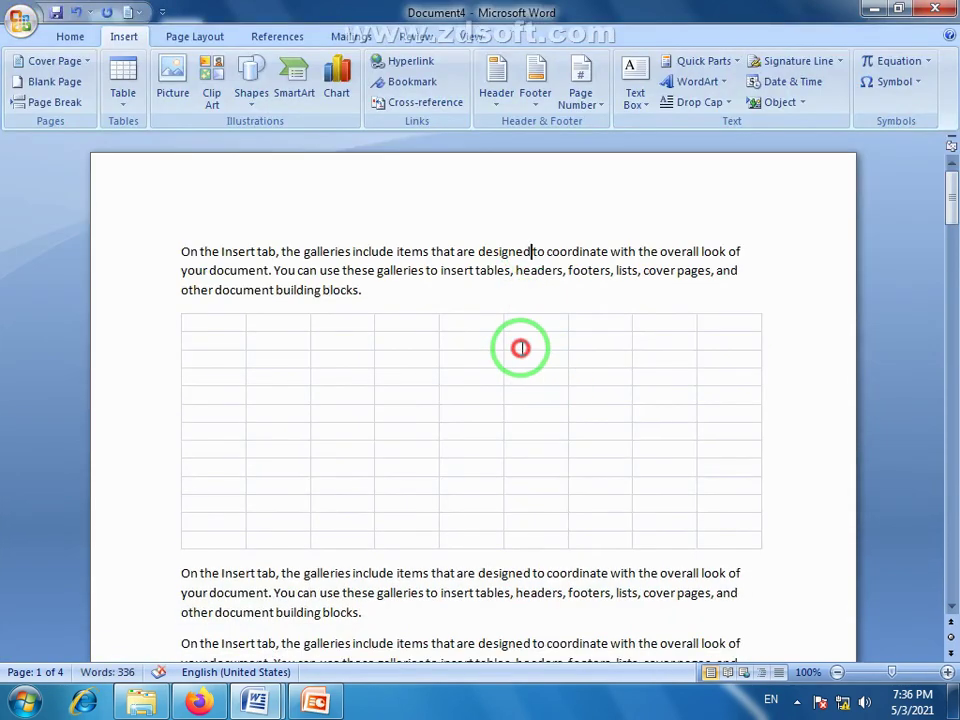
- Delete the embedded Excel spreadsheet below the first paragraph
left_click(459, 251)
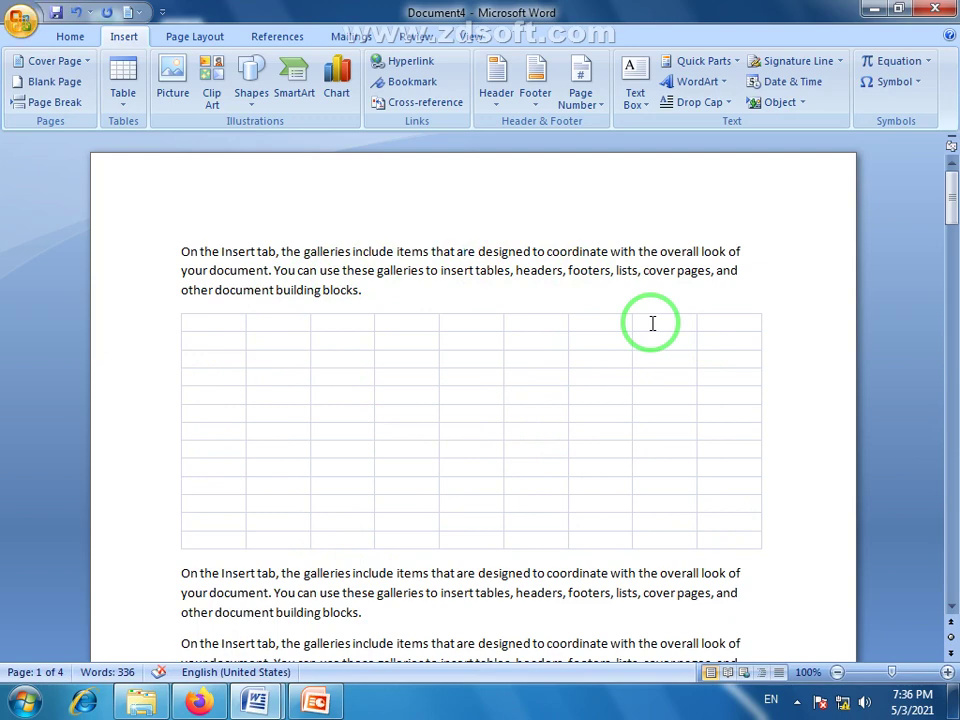
left_click(574, 317)
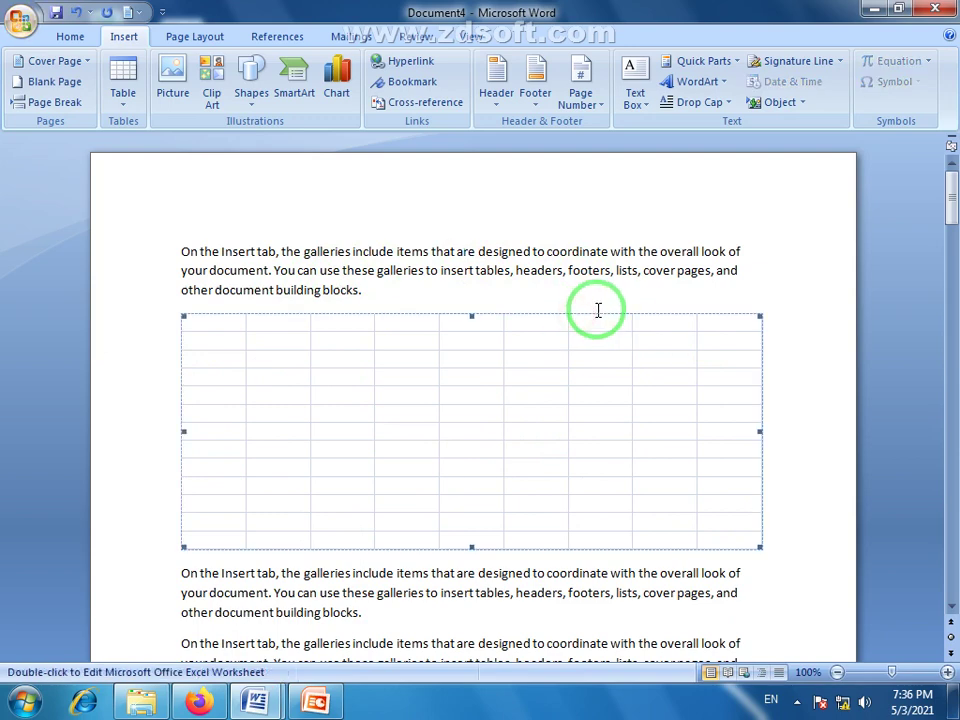
key("Delete")
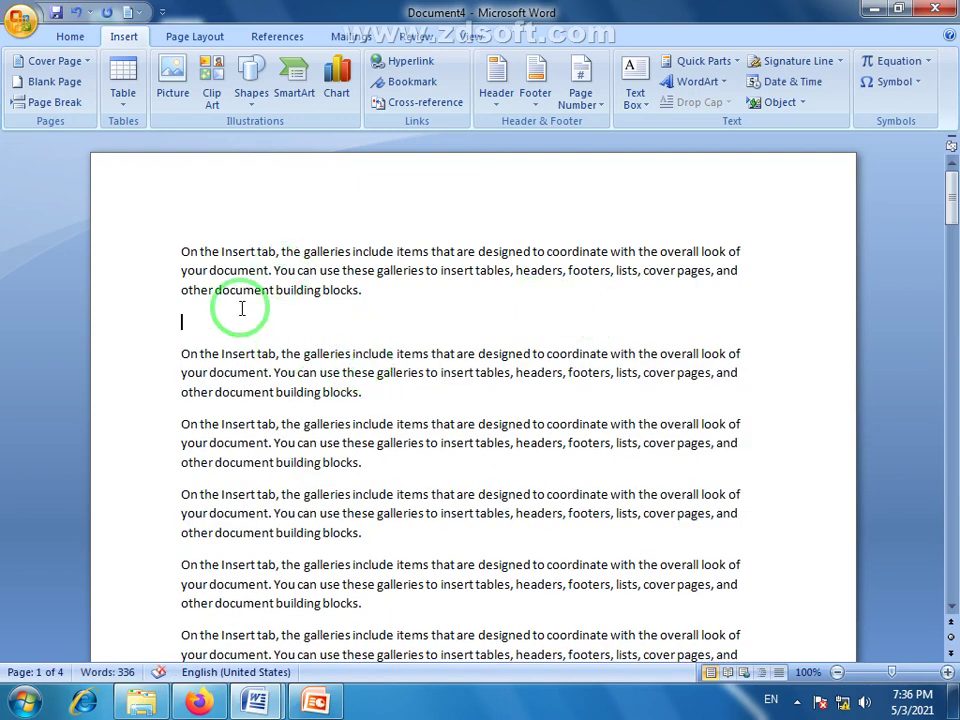
- Insert the Calendar 2 Quick Table on the empty line below the first paragraph
left_click(124, 100)
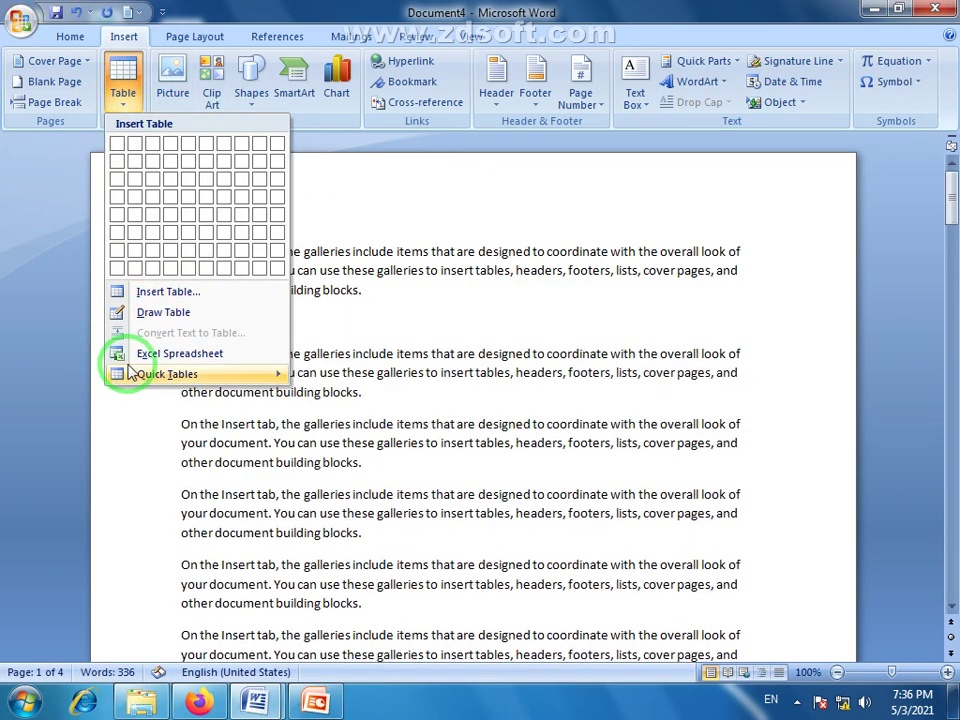
mouse_move(158, 382)
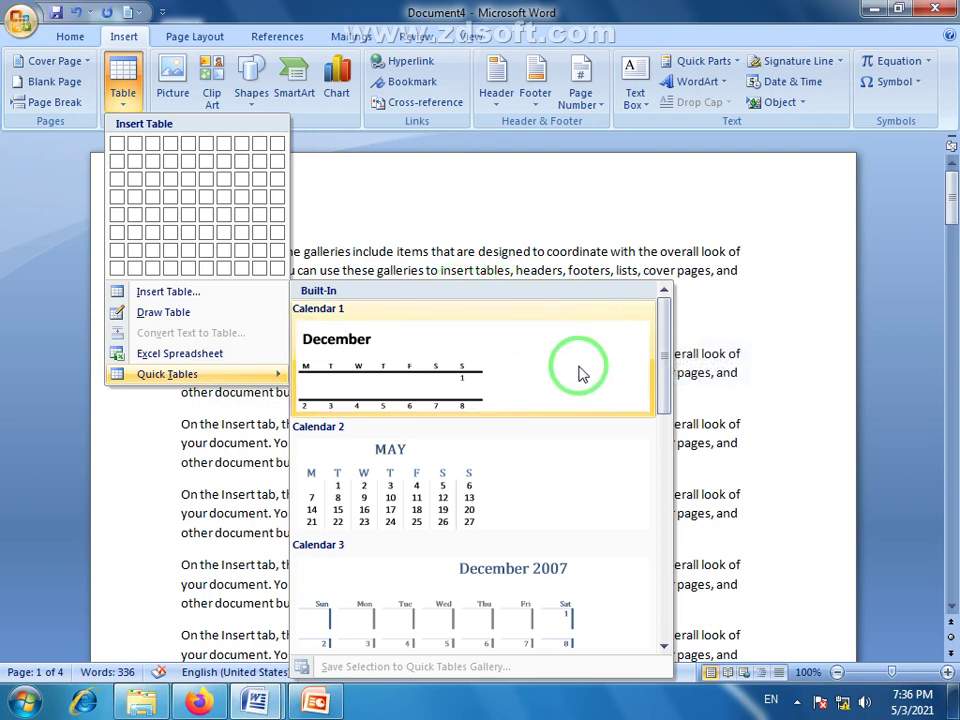
scroll(582, 378, "down", 6)
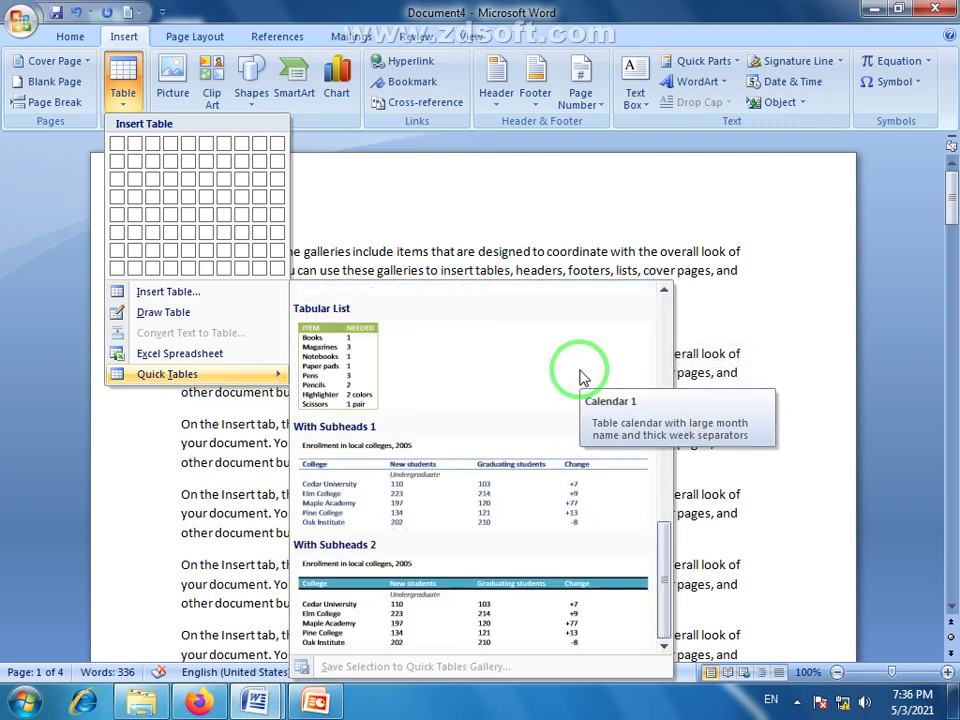
scroll(582, 378, "up", 6)
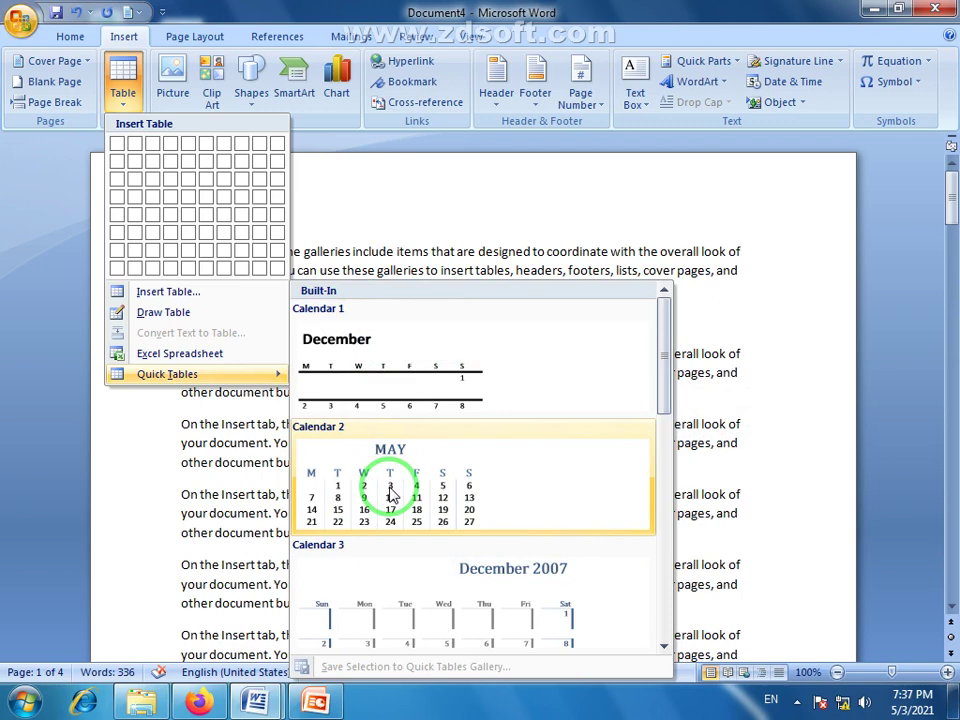
scroll(390, 493, "down", 8)
scroll(385, 485, "up", 8)
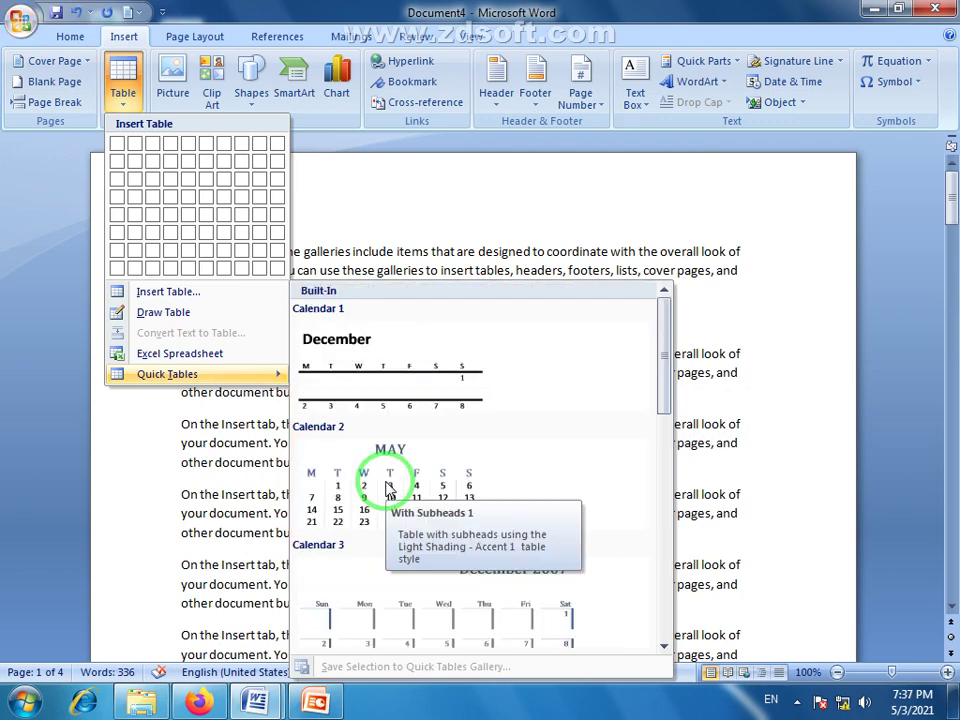
scroll(500, 575, "down", 6)
scroll(420, 510, "up", 6)
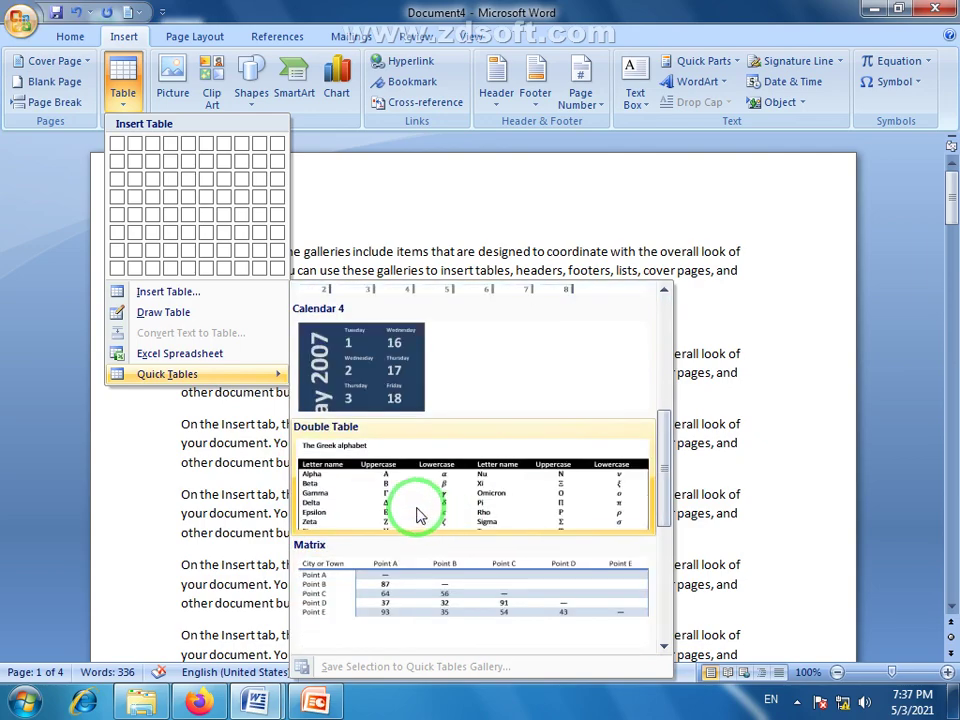
left_click(386, 480)
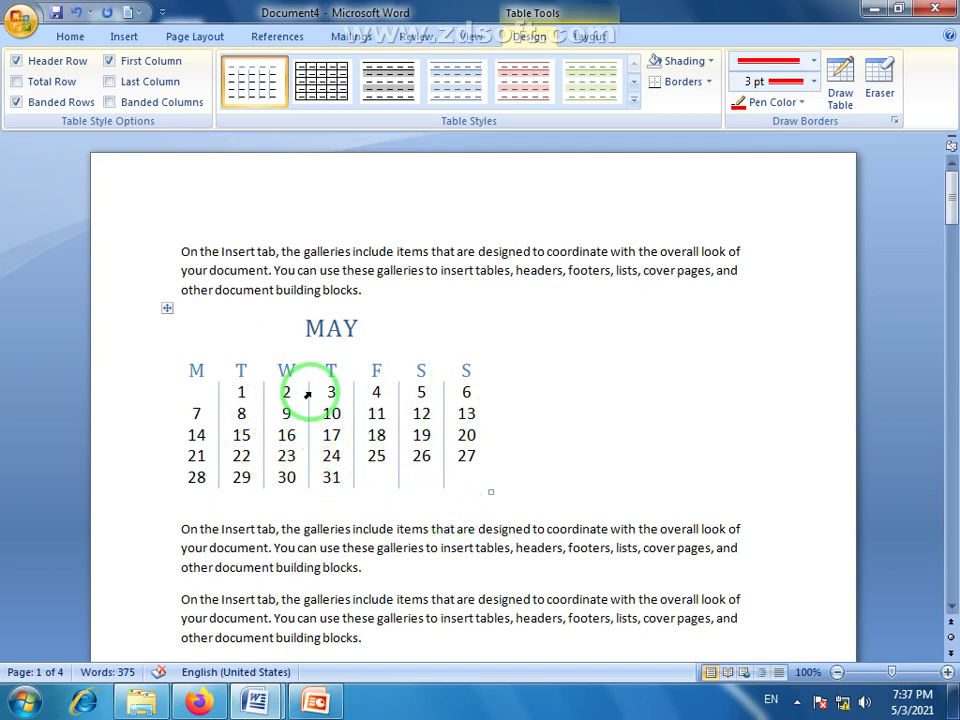
- In the May calendar, highlight dates 23, 17, 18 and 19 in yellow and change the font colour of date 12 to dark red
double_click(289, 455)
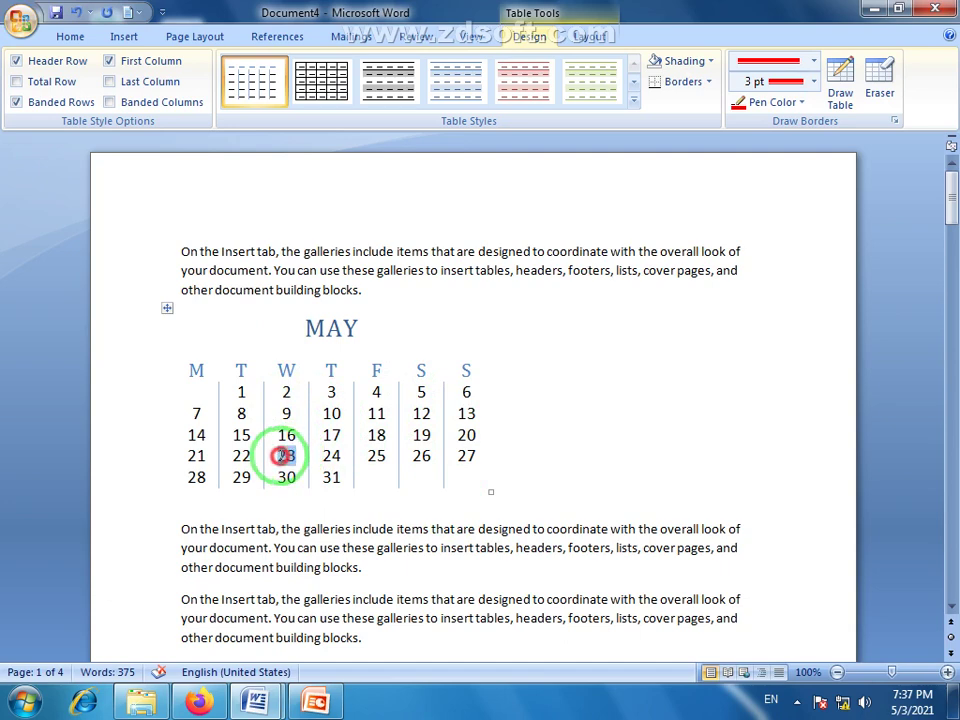
left_click(70, 36)
left_click(266, 96)
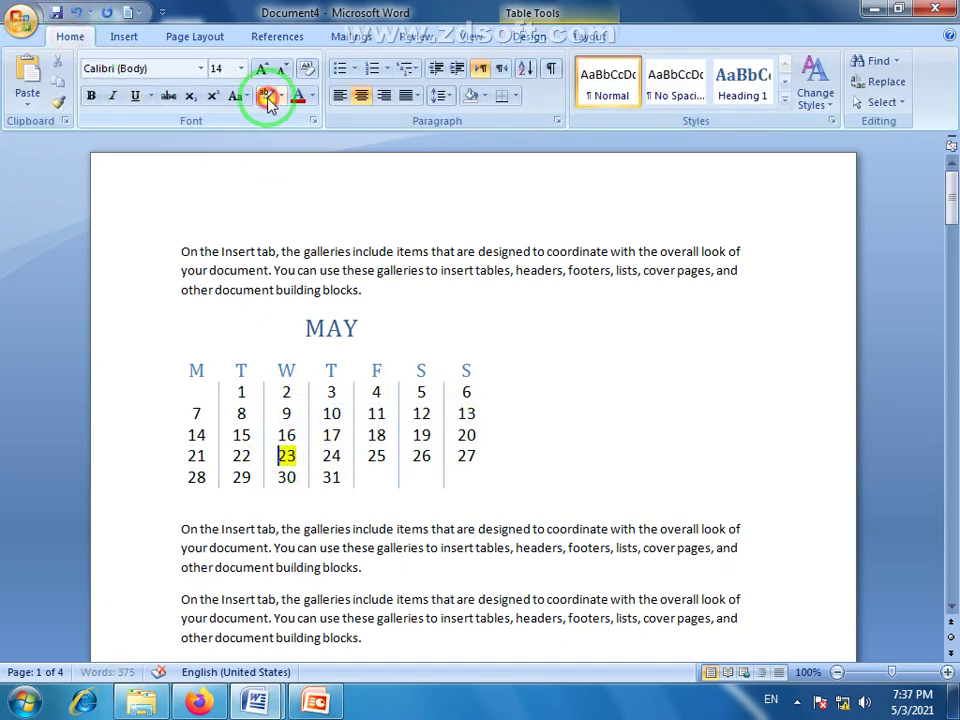
left_click_drag(424, 434, 328, 435)
left_click(268, 97)
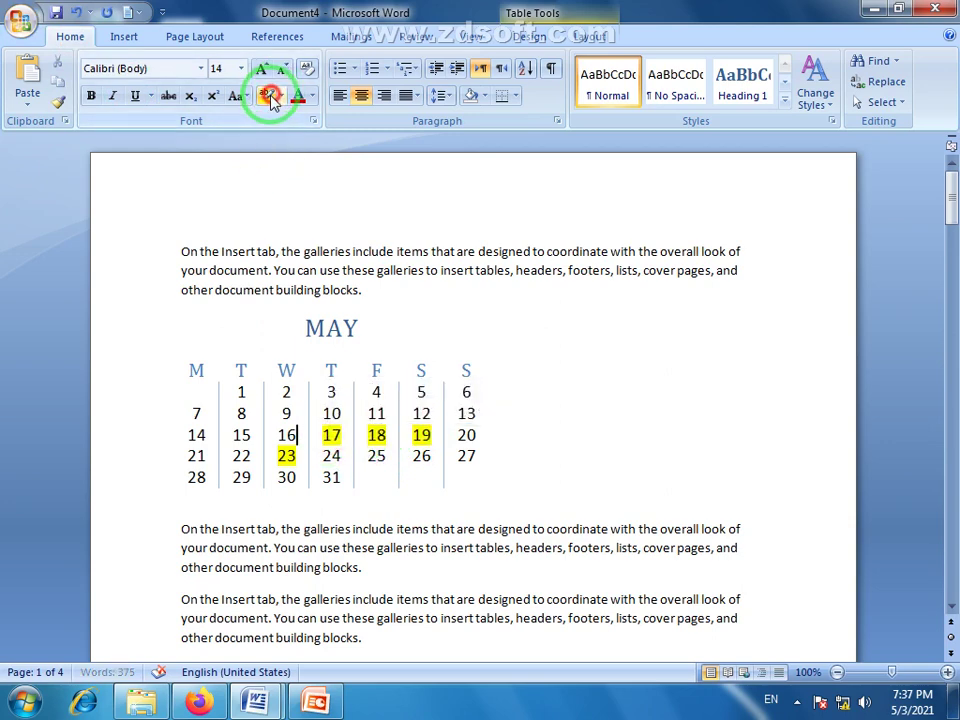
double_click(422, 413)
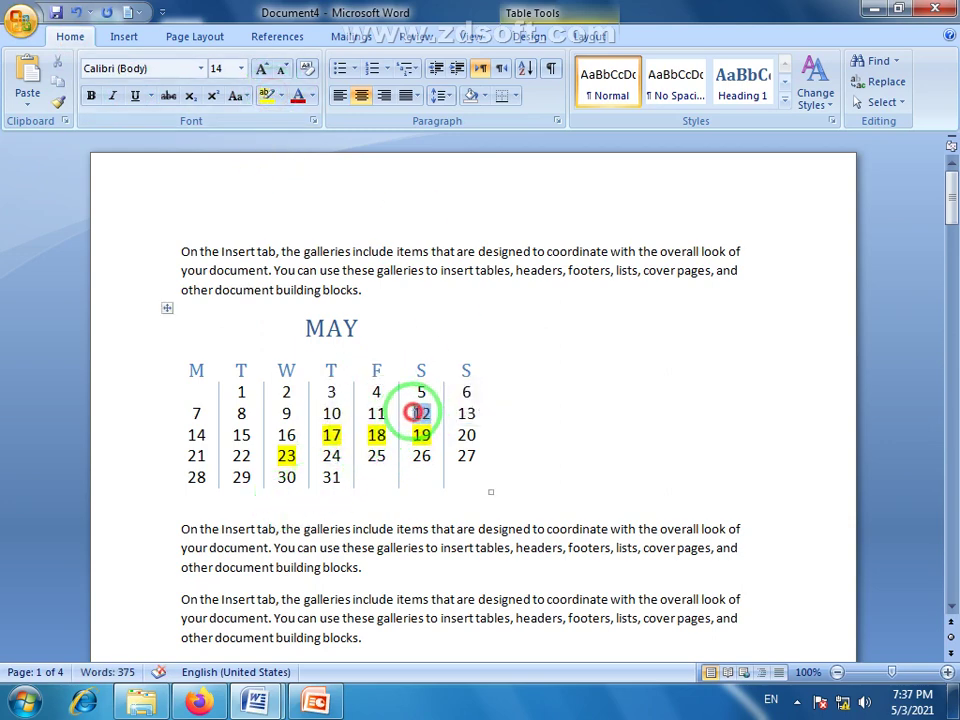
left_click(281, 96)
- Enter 32 and 33 in the two empty cells after 31 in the calendar's last row
left_click(368, 478)
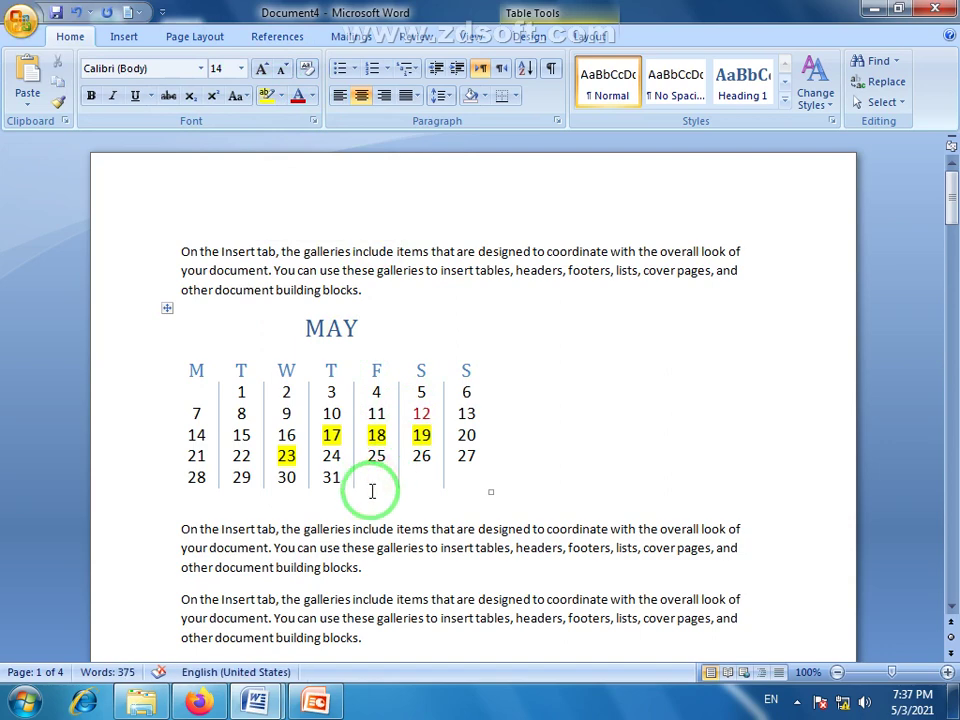
left_click(419, 480)
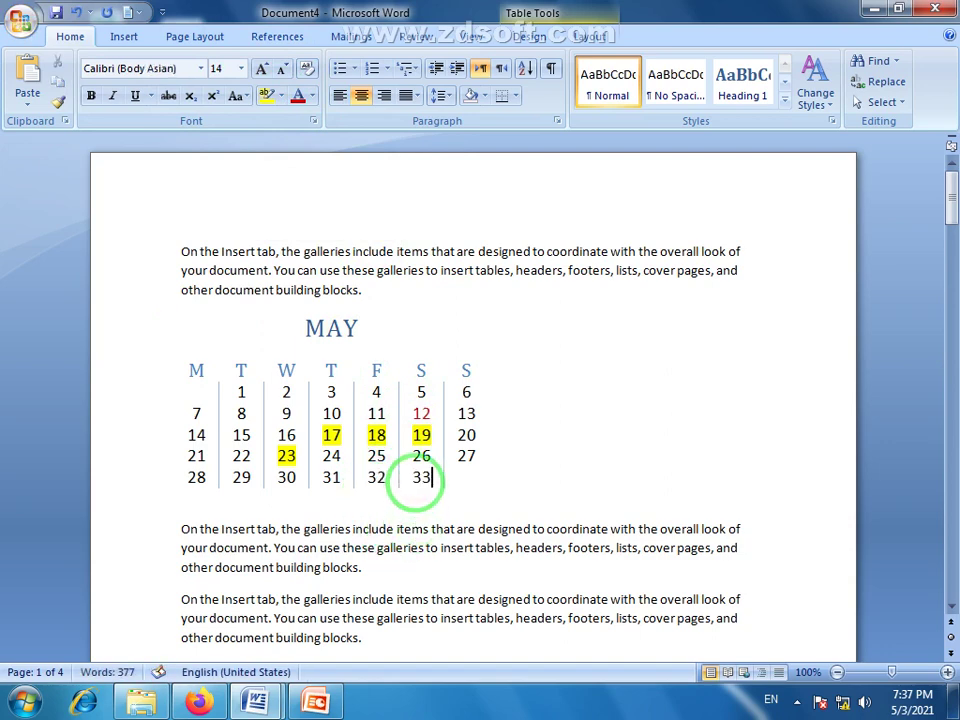
left_click(465, 492)
scroll(377, 366, "down", 1)
scroll(333, 379, "up", 1)
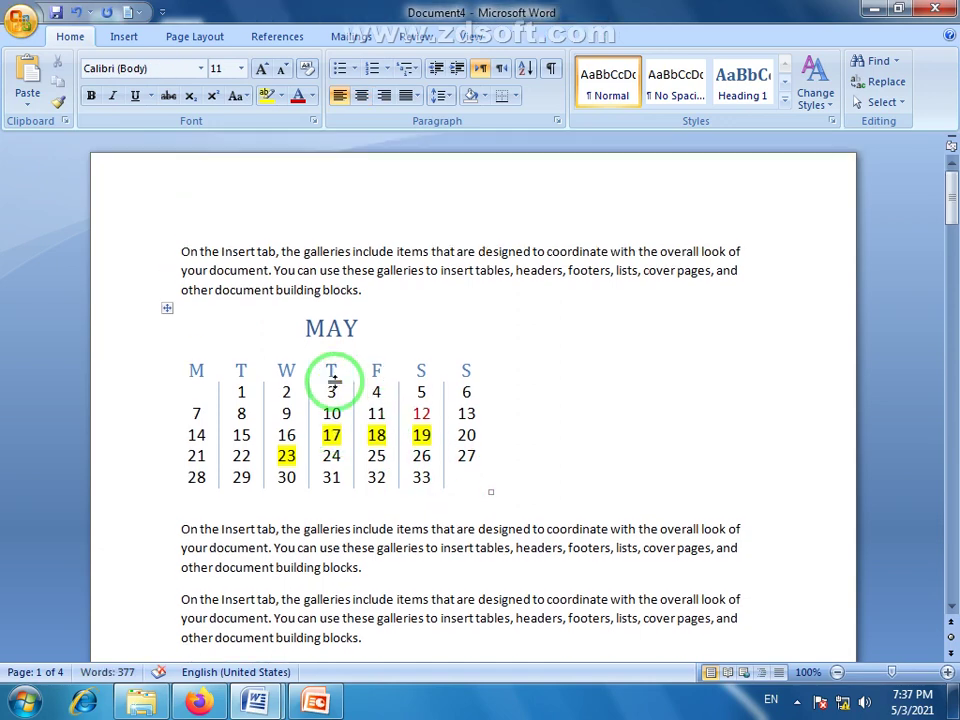
left_click(342, 328)
left_click_drag(300, 335, 463, 491)
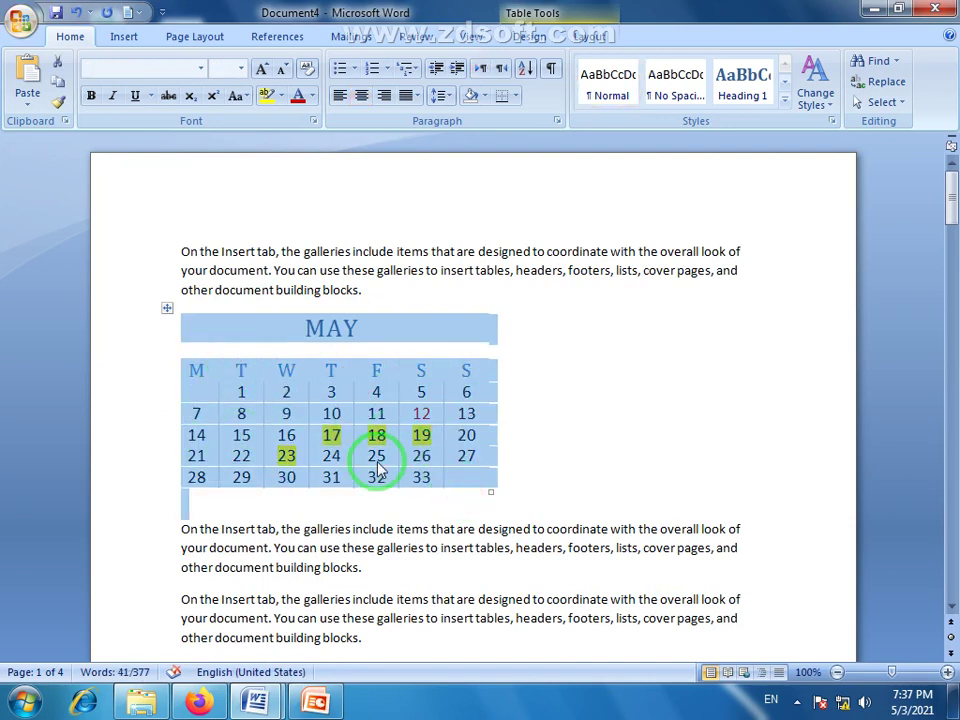
left_click(574, 482)
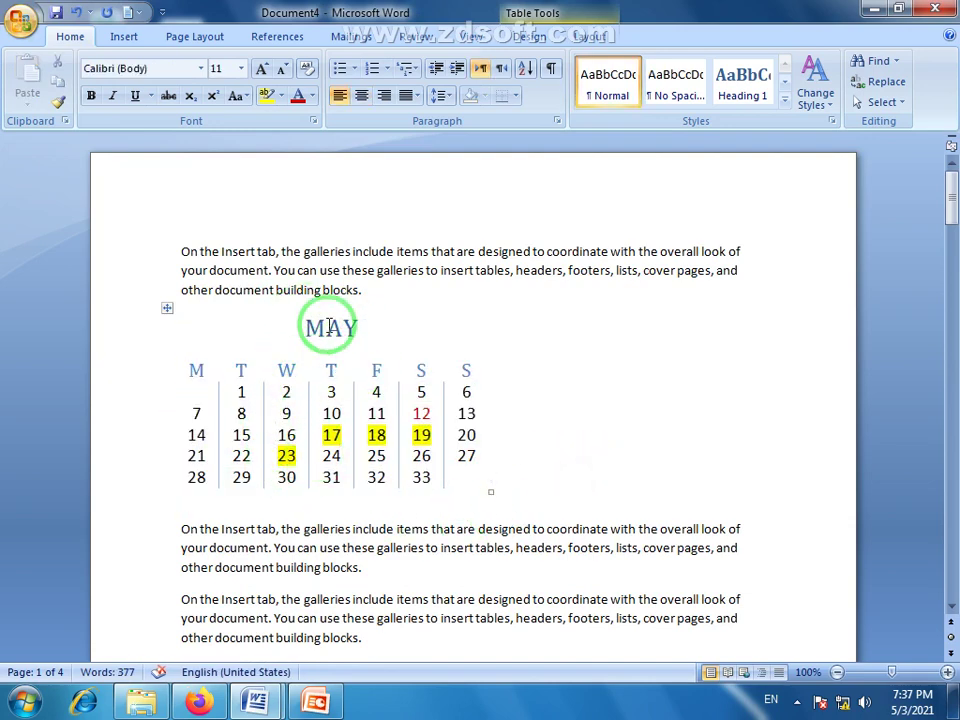
left_click(124, 38)
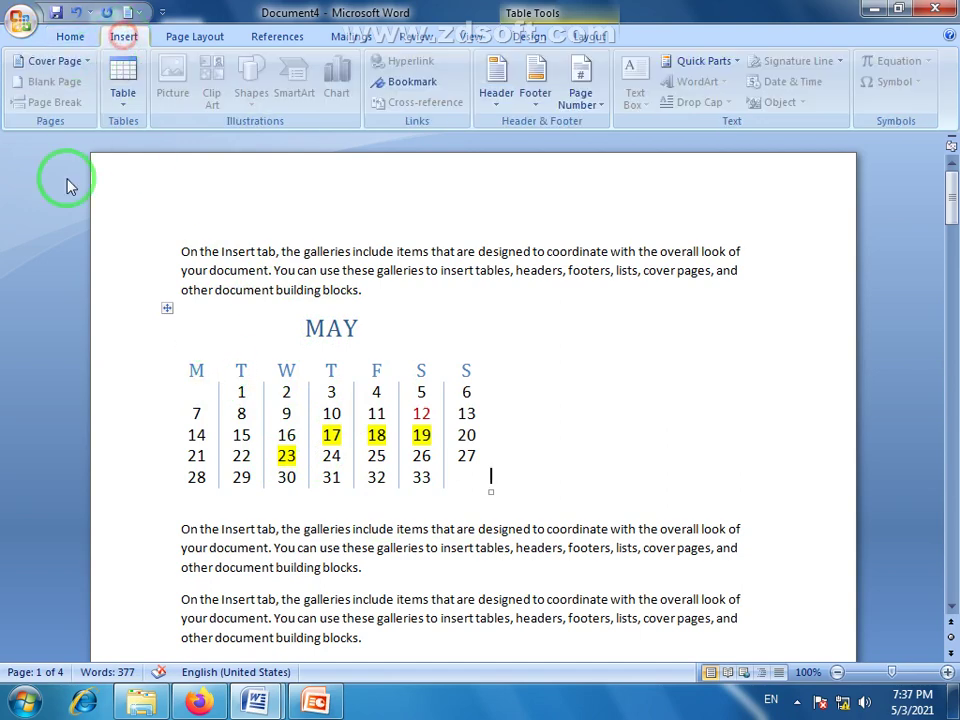
left_click(120, 105)
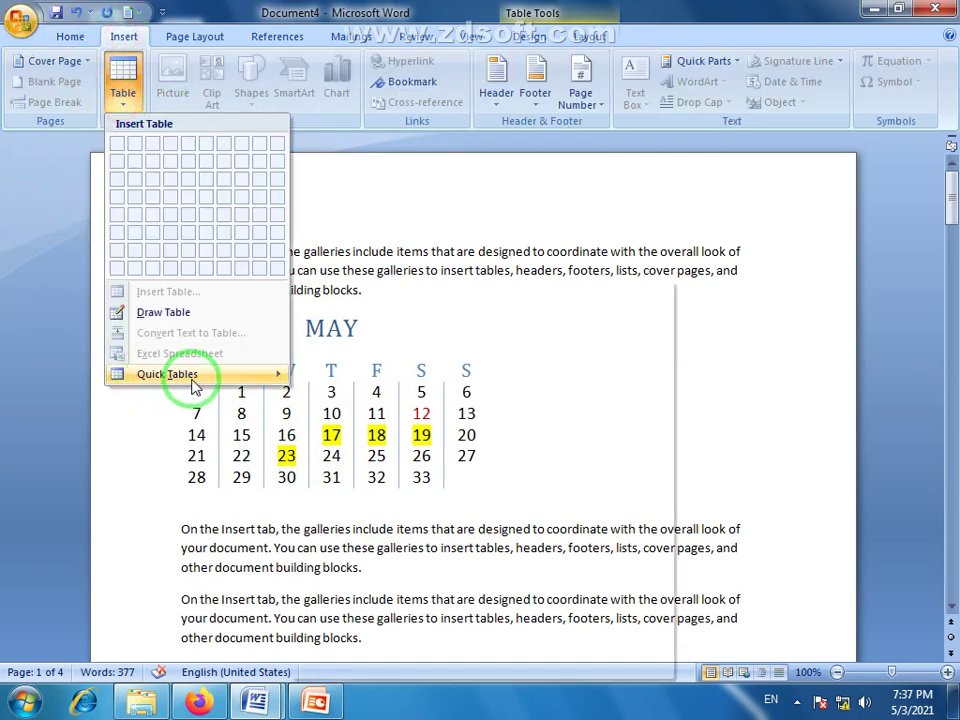
mouse_move(195, 385)
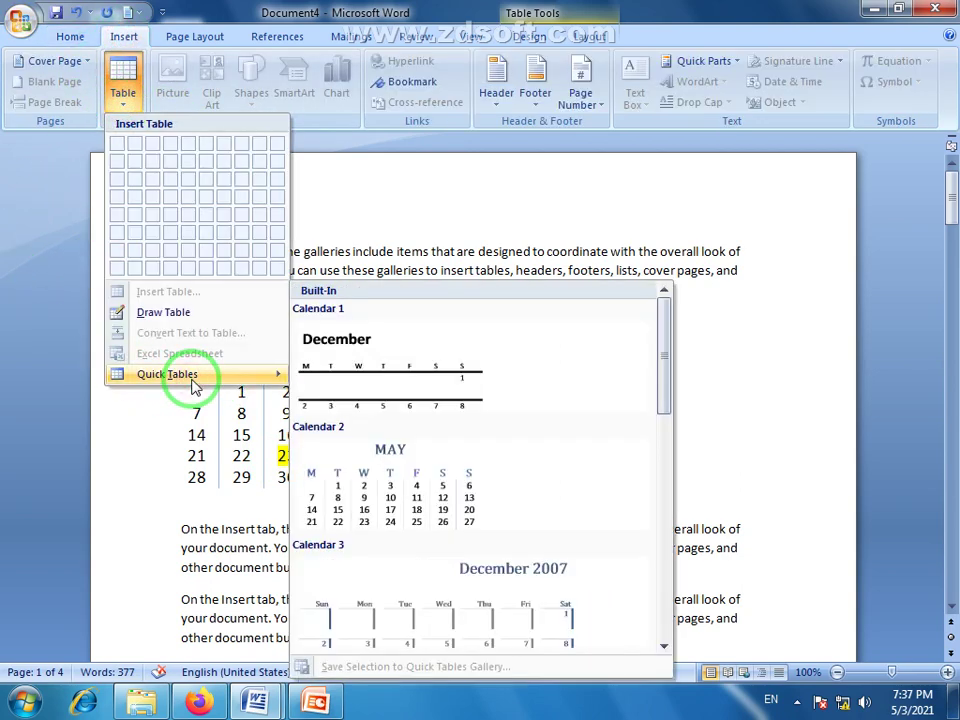
left_click(375, 242)
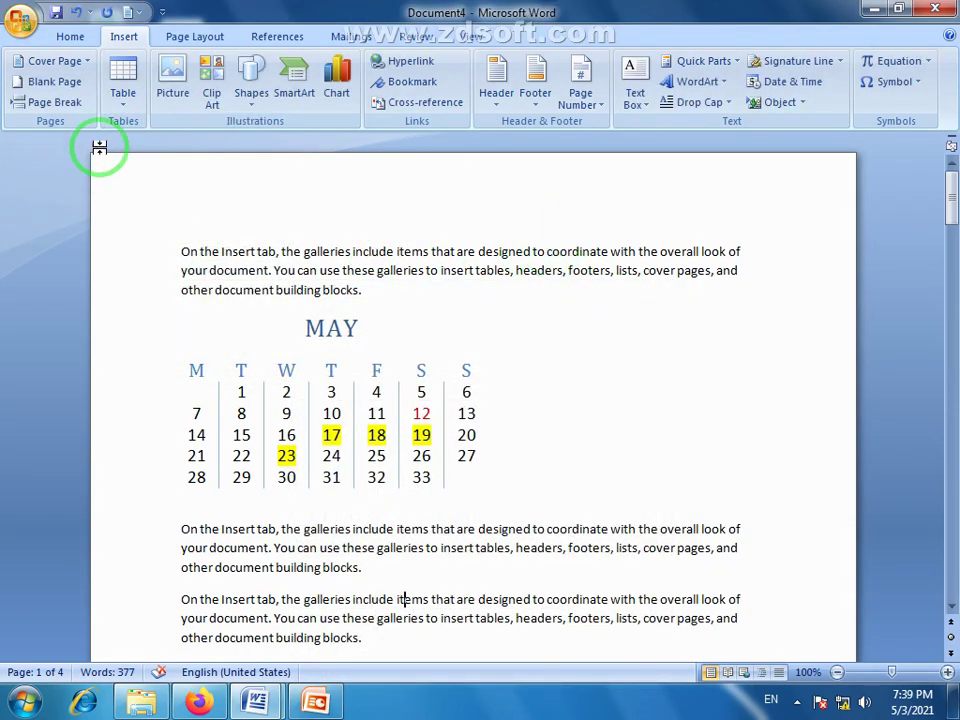
left_click(123, 100)
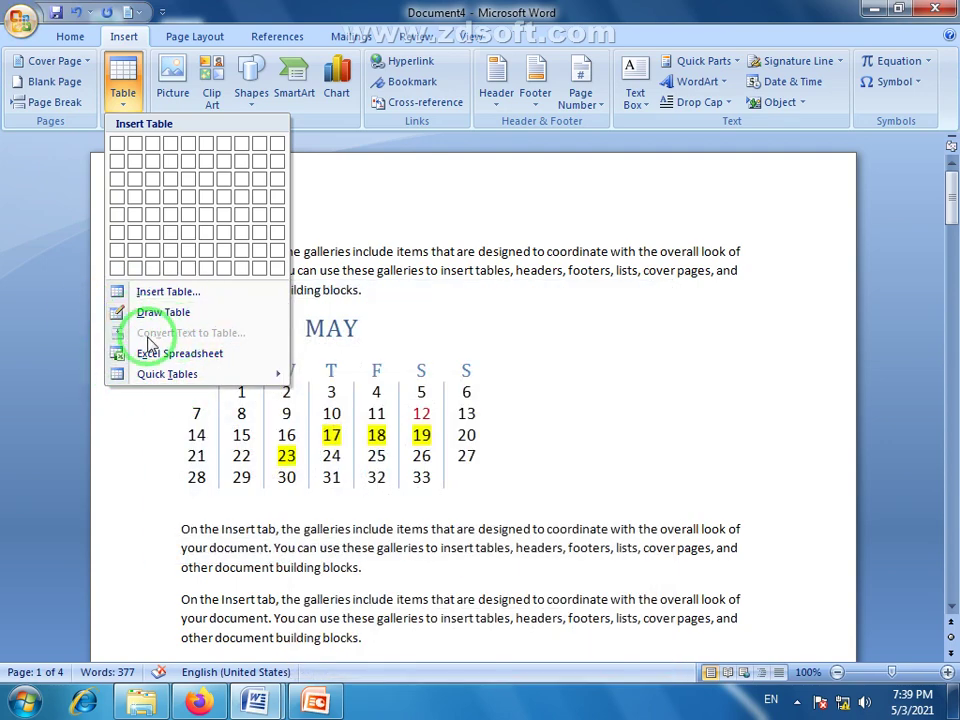
left_click(555, 362)
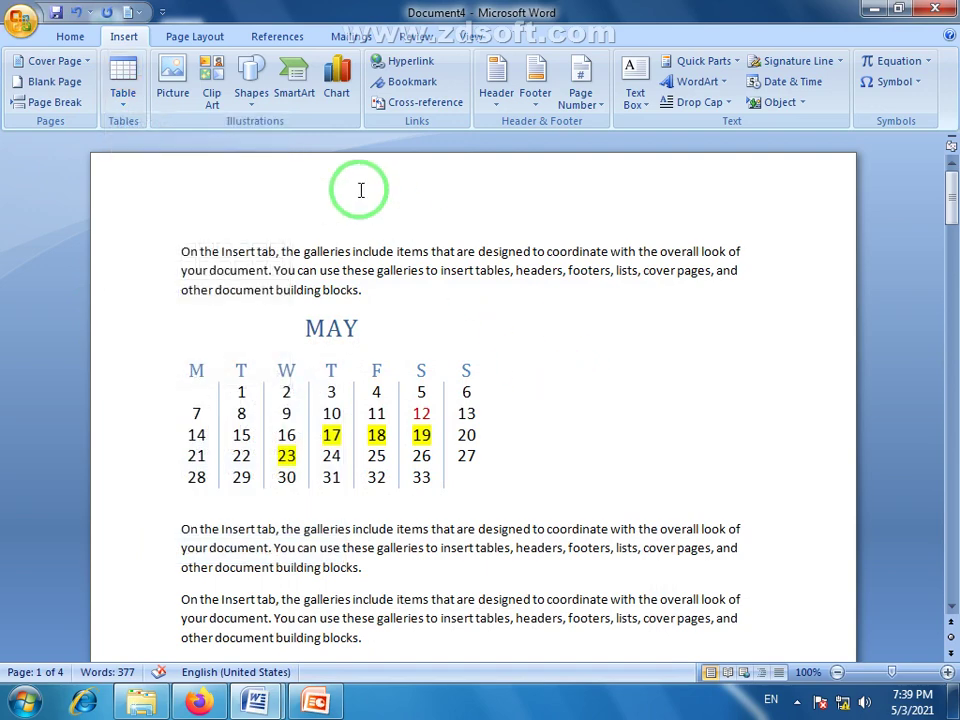